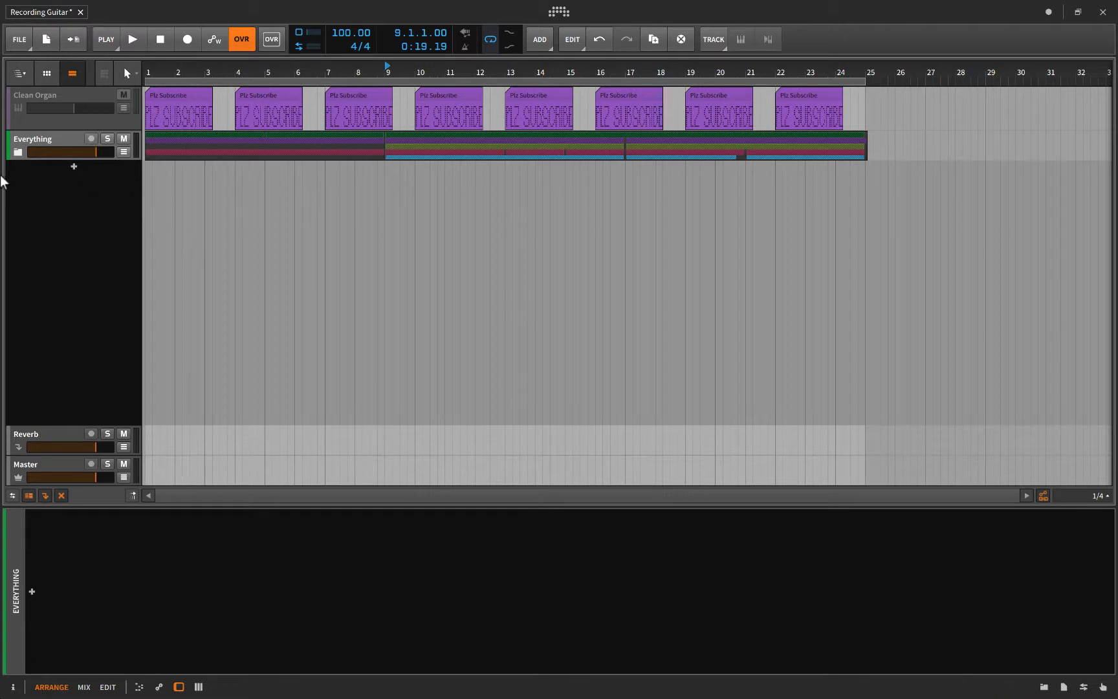
# Unfold and refold the Everything group, and mark bars 5 to 9 of it before clearing the selection
pyautogui.click(18, 152)
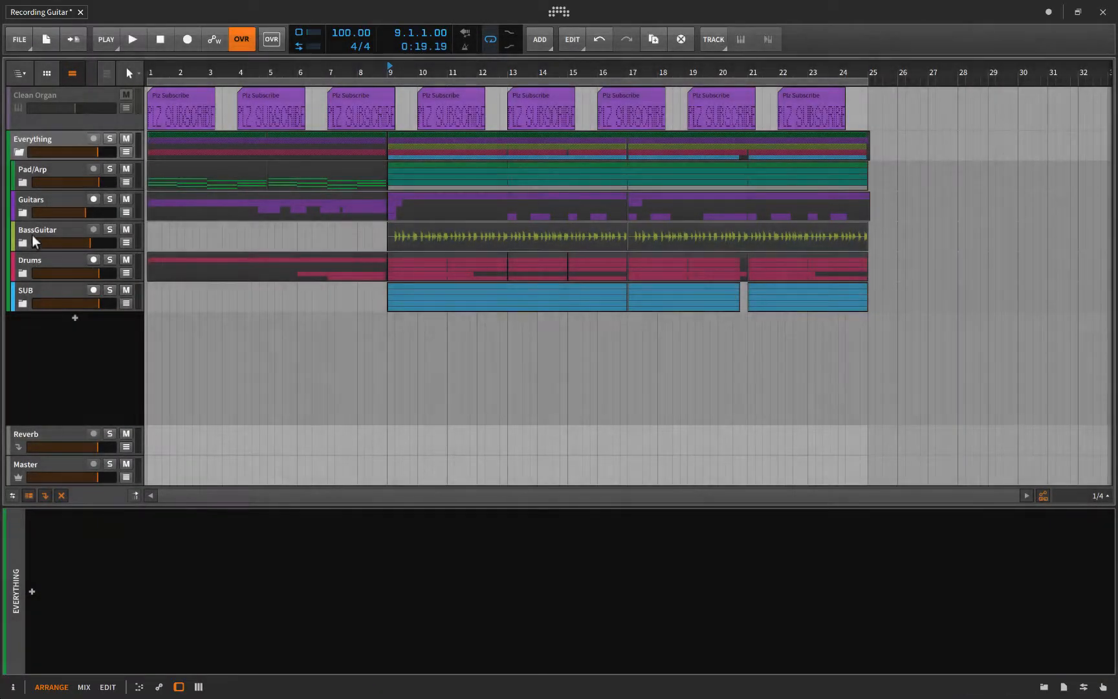
pyautogui.click(19, 152)
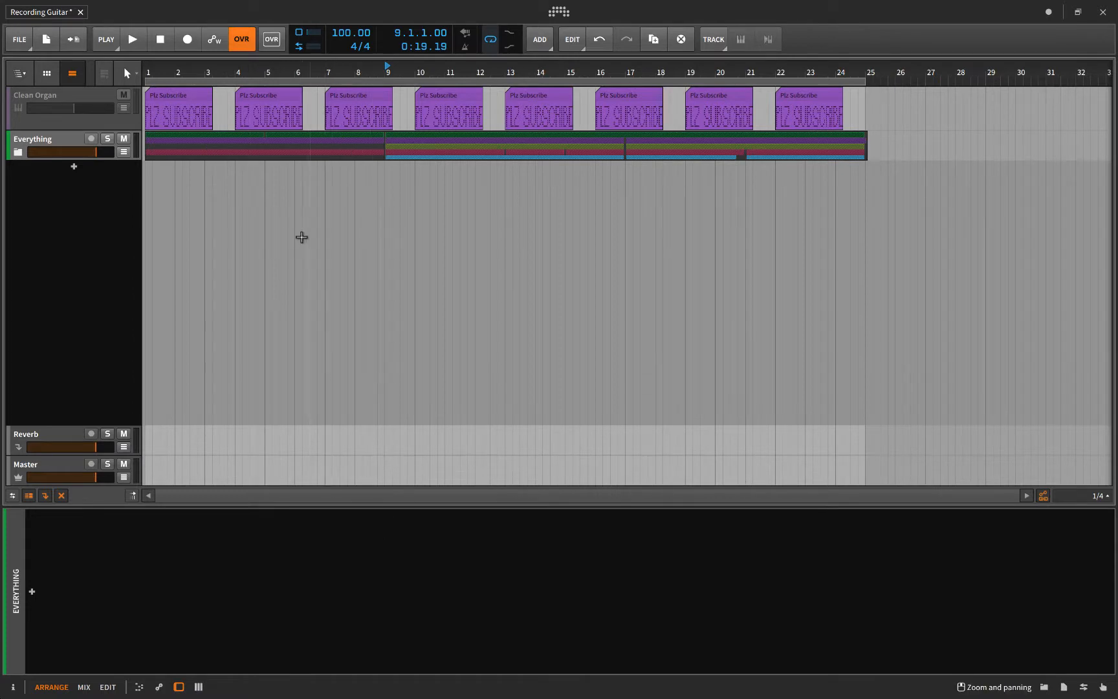
pyautogui.moveTo(265, 148); pyautogui.dragTo(386, 151)
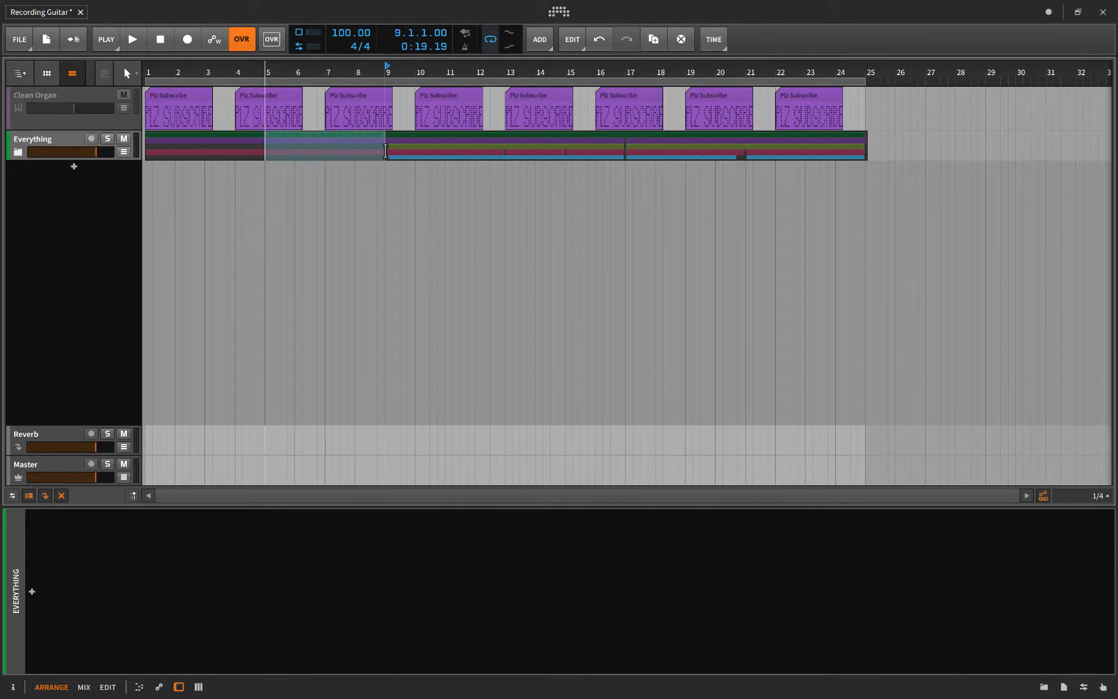
pyautogui.click(309, 220)
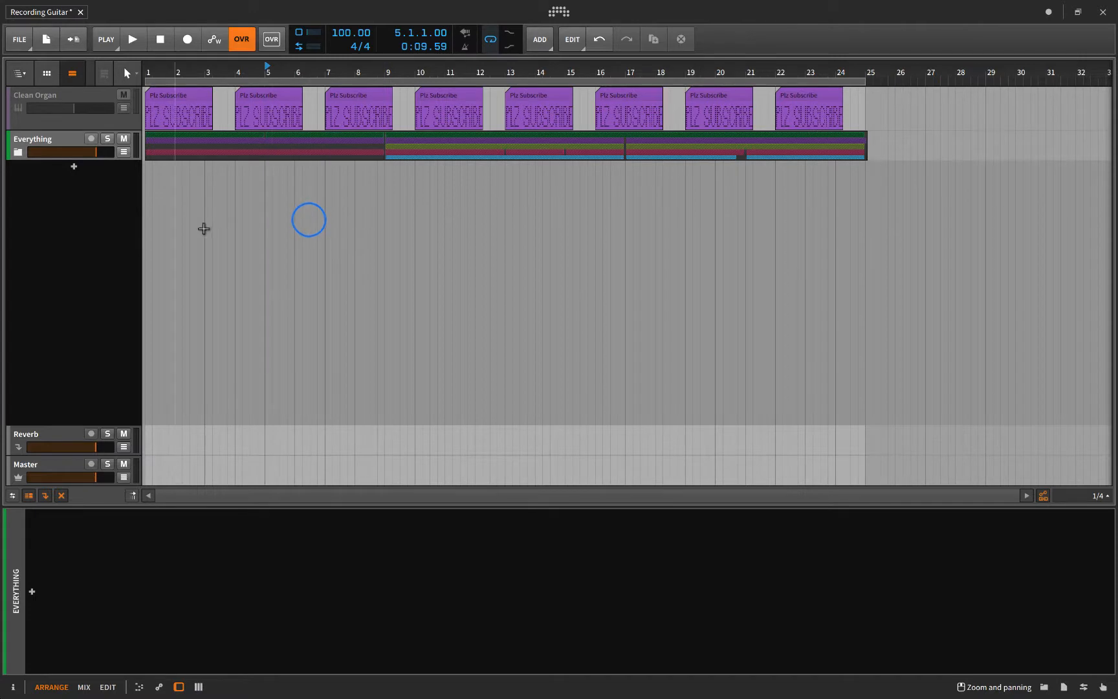
# Unfold the Everything group, peek at the tracks inside Pad/Arp, and open Pad/Arp on its own in the arranger
pyautogui.click(18, 153)
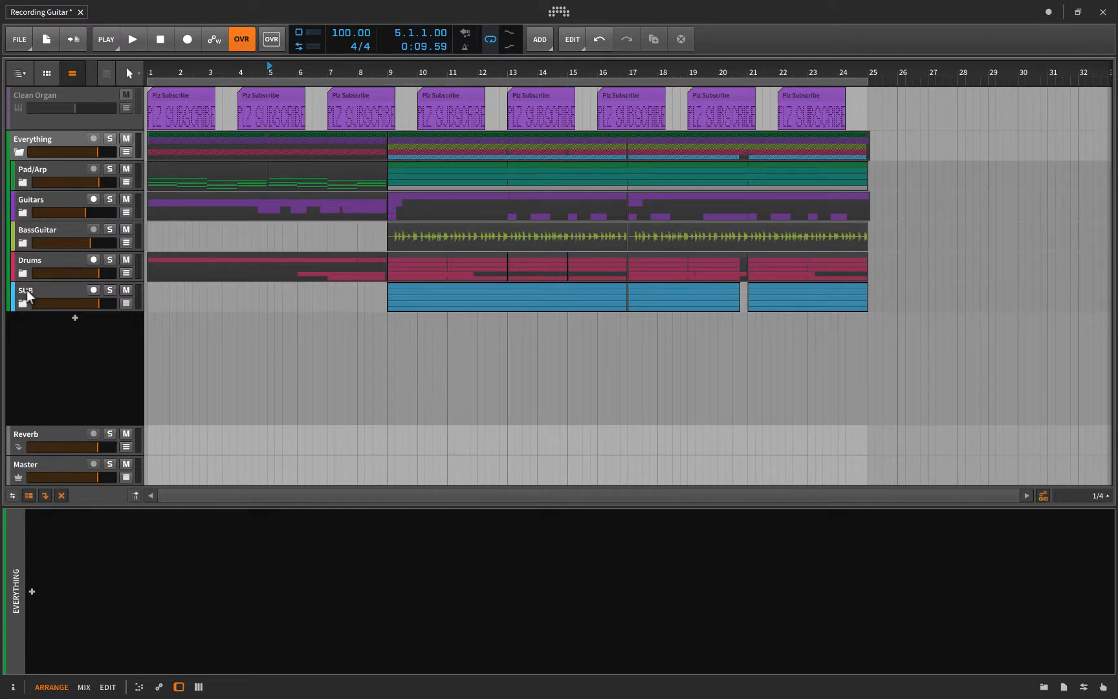
pyautogui.click(23, 184)
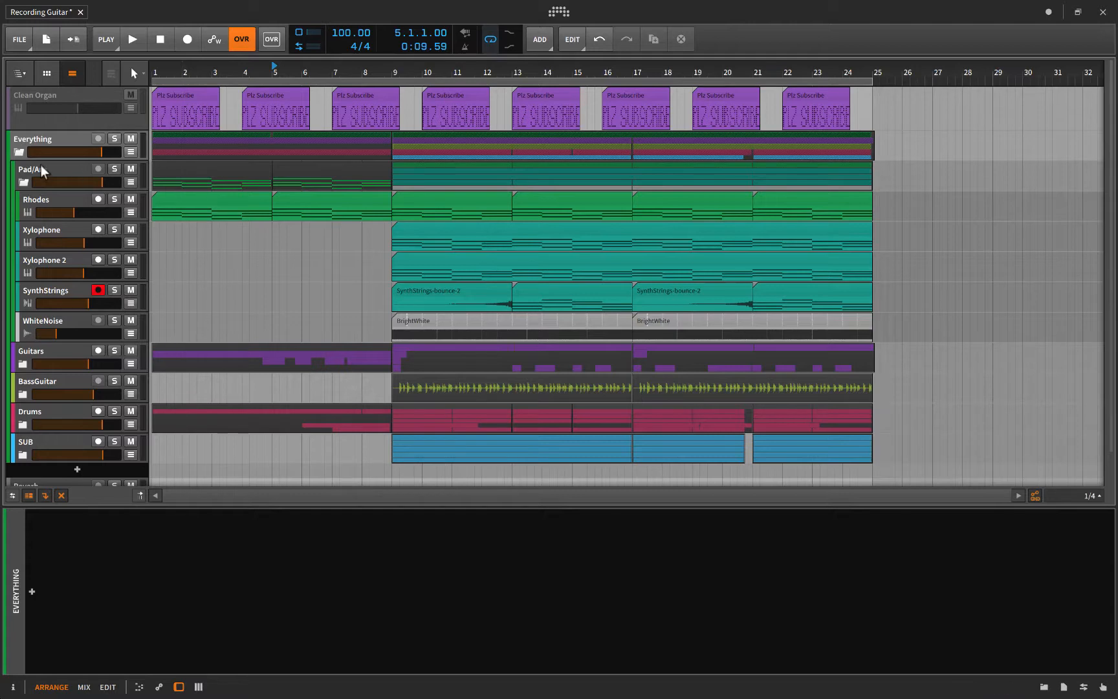
pyautogui.click(23, 183)
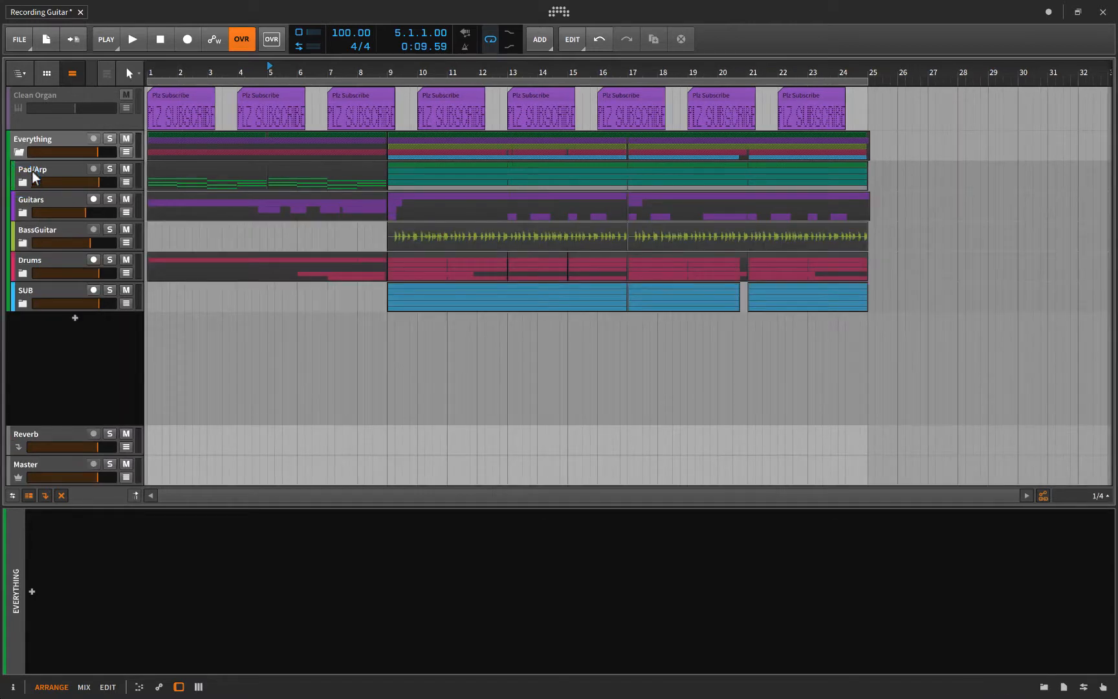
pyautogui.rightClick(70, 172)
pyautogui.click(77, 492)
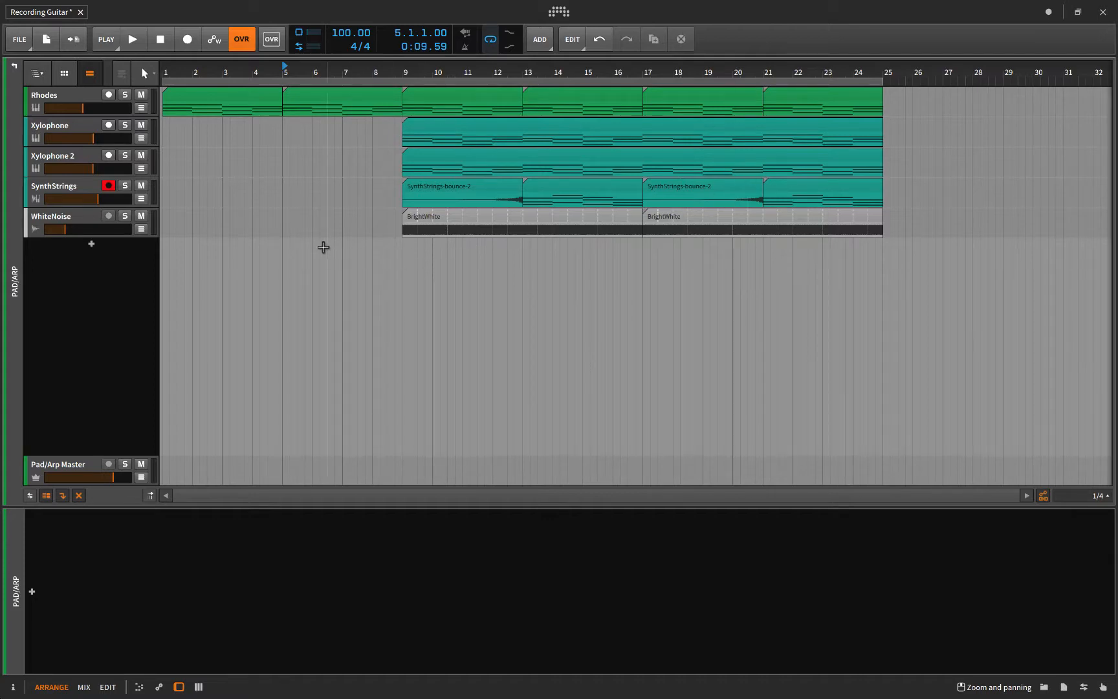
# Play the opening of the Rhodes part from bar 1 and stop playback
pyautogui.click(163, 148)
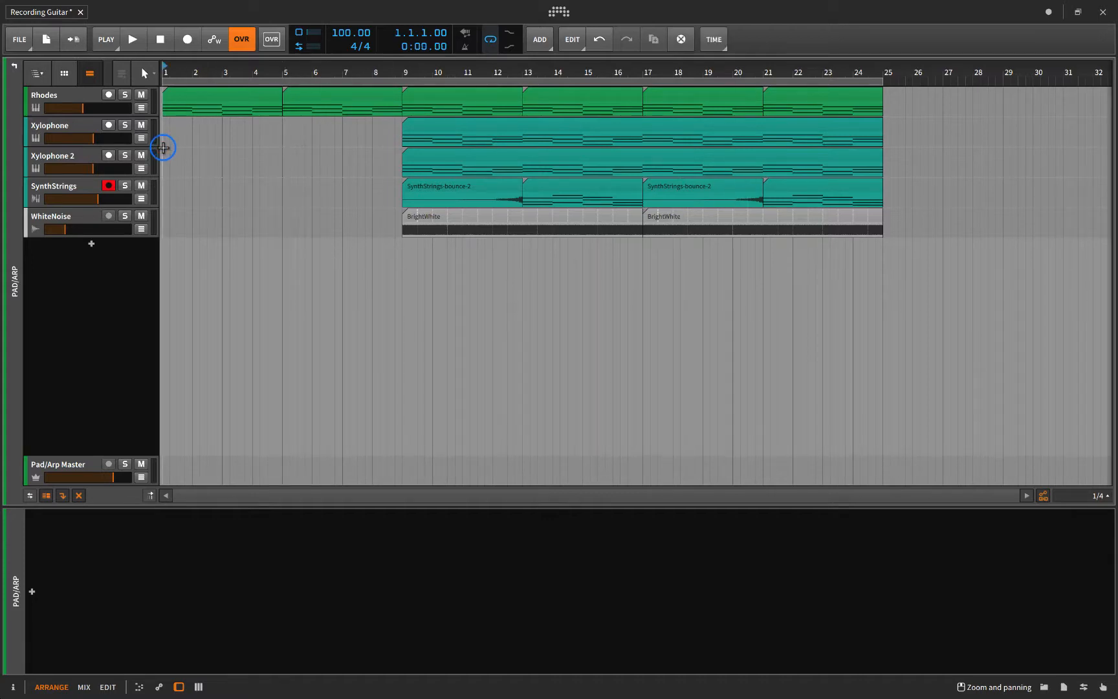
pyautogui.press('space')
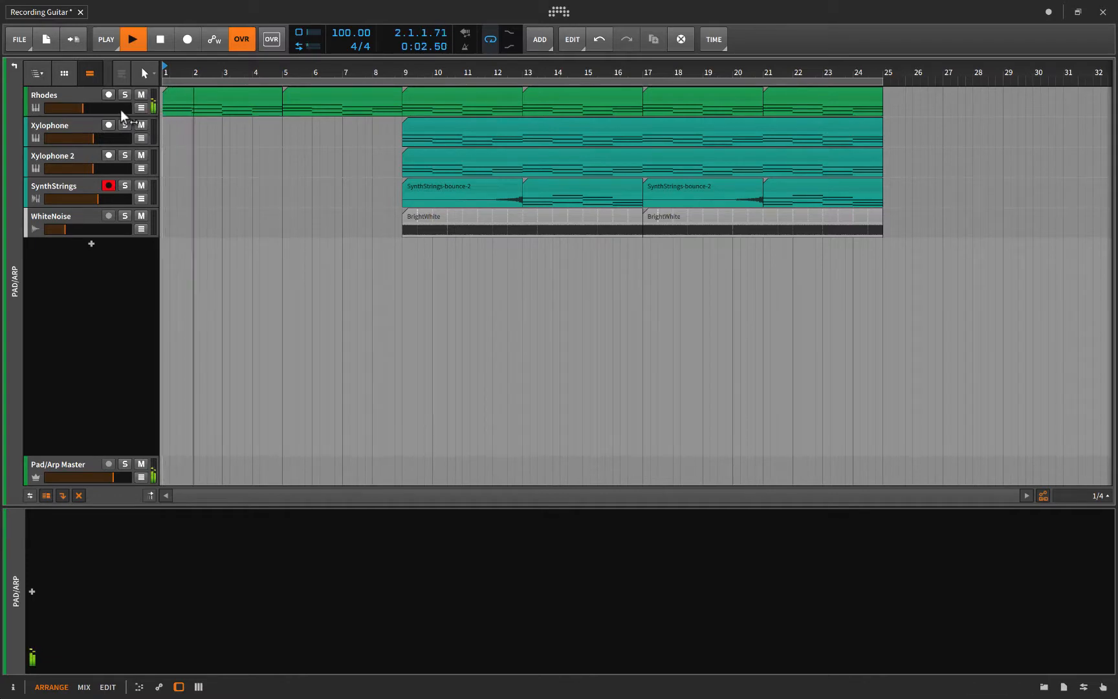
pyautogui.press('space')
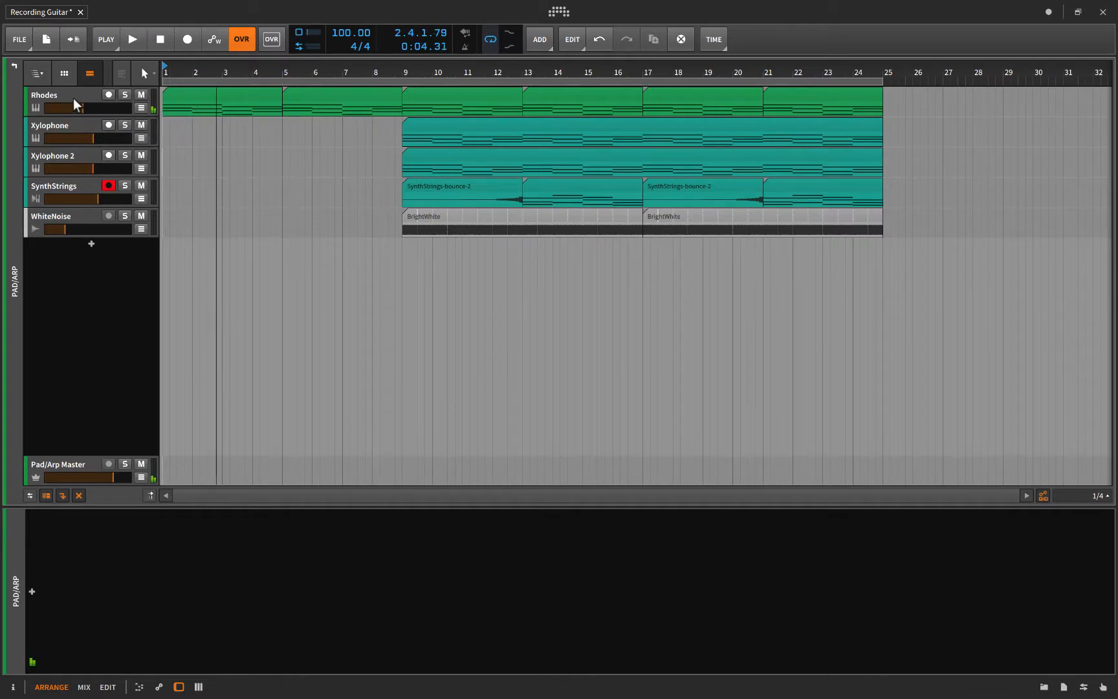
# Inspect the low-band chain of Multiband FX-2 on the Rhodes track, collapse the device, and replay the part from bar 1
pyautogui.click(73, 97)
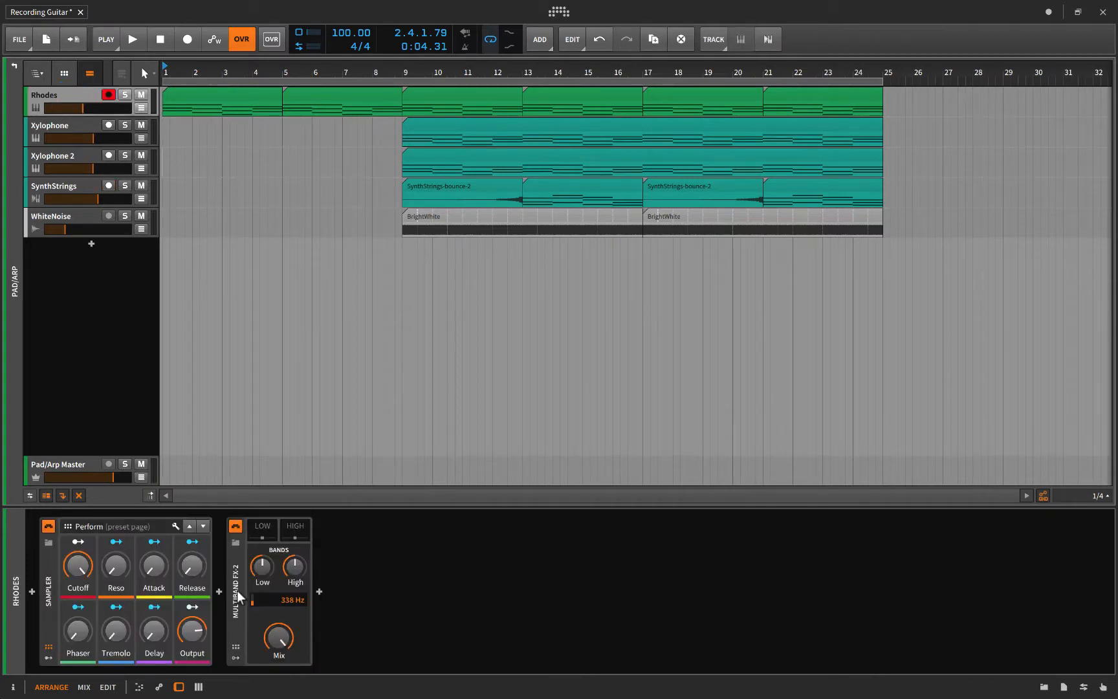
pyautogui.click(262, 527)
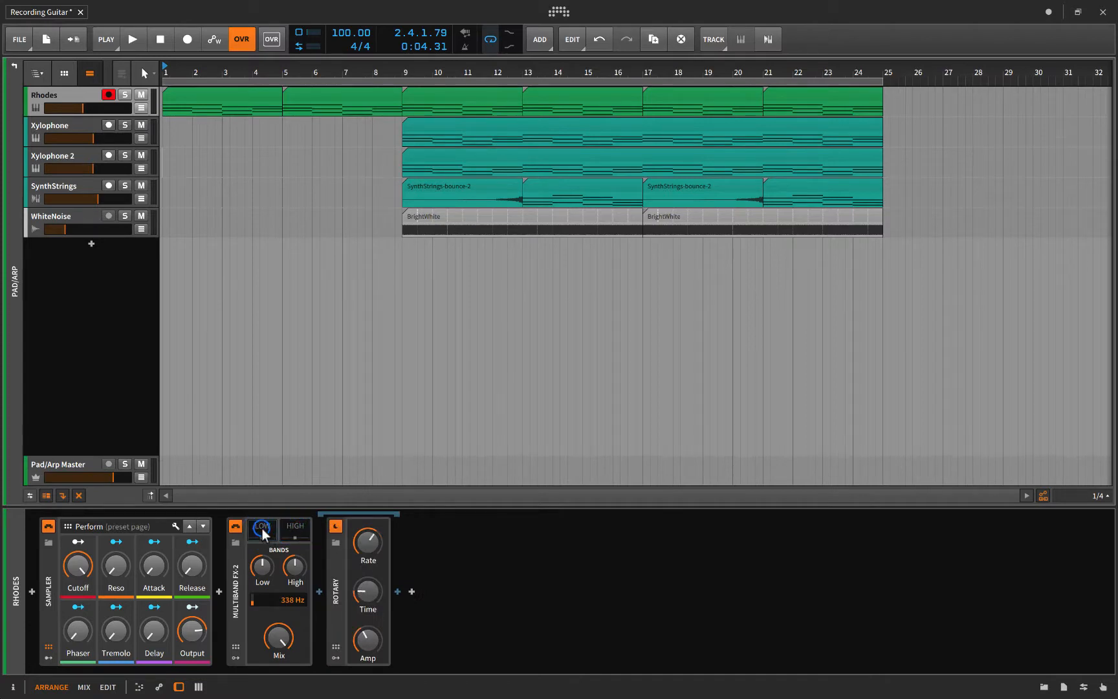
pyautogui.click(236, 585)
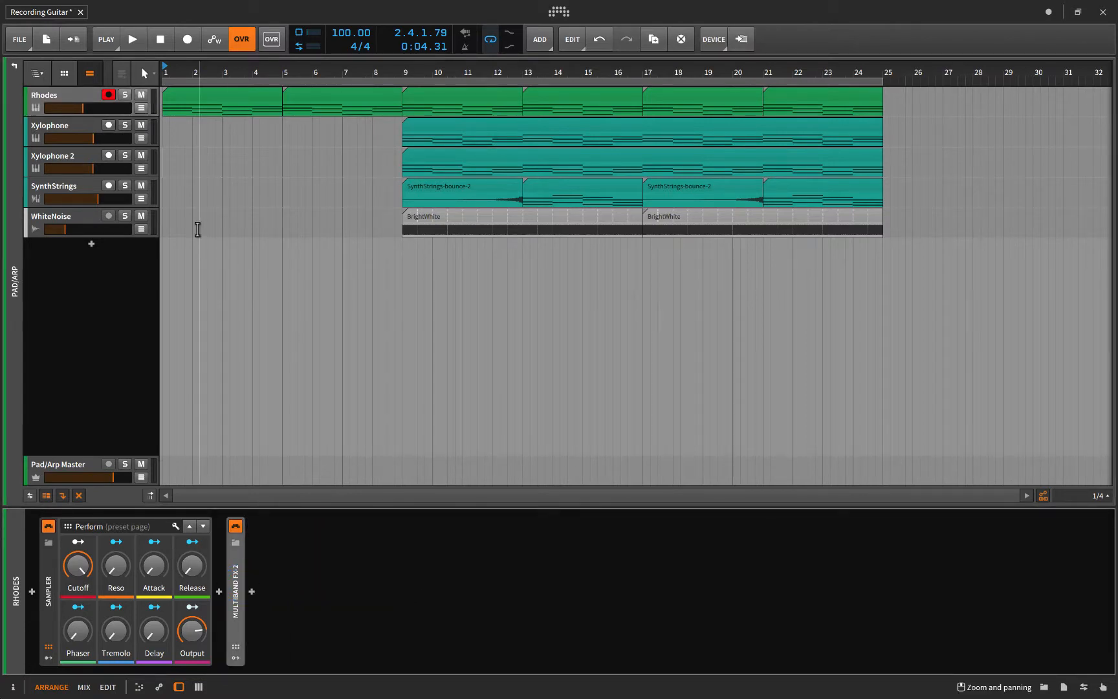
pyautogui.click(164, 137)
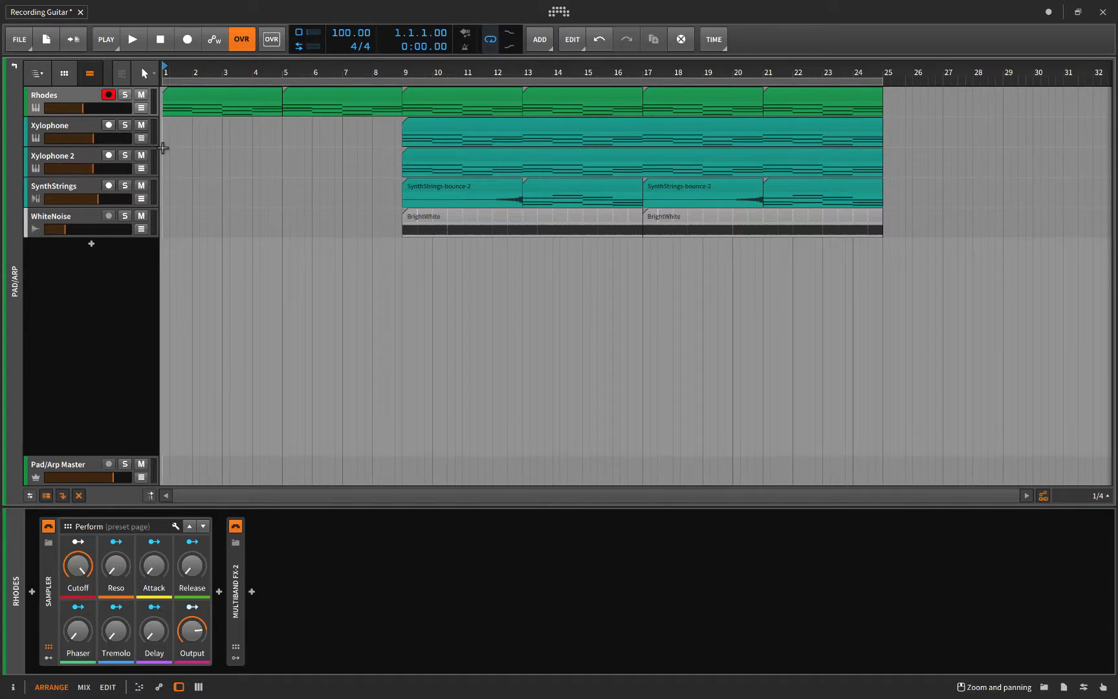
pyautogui.press('space')
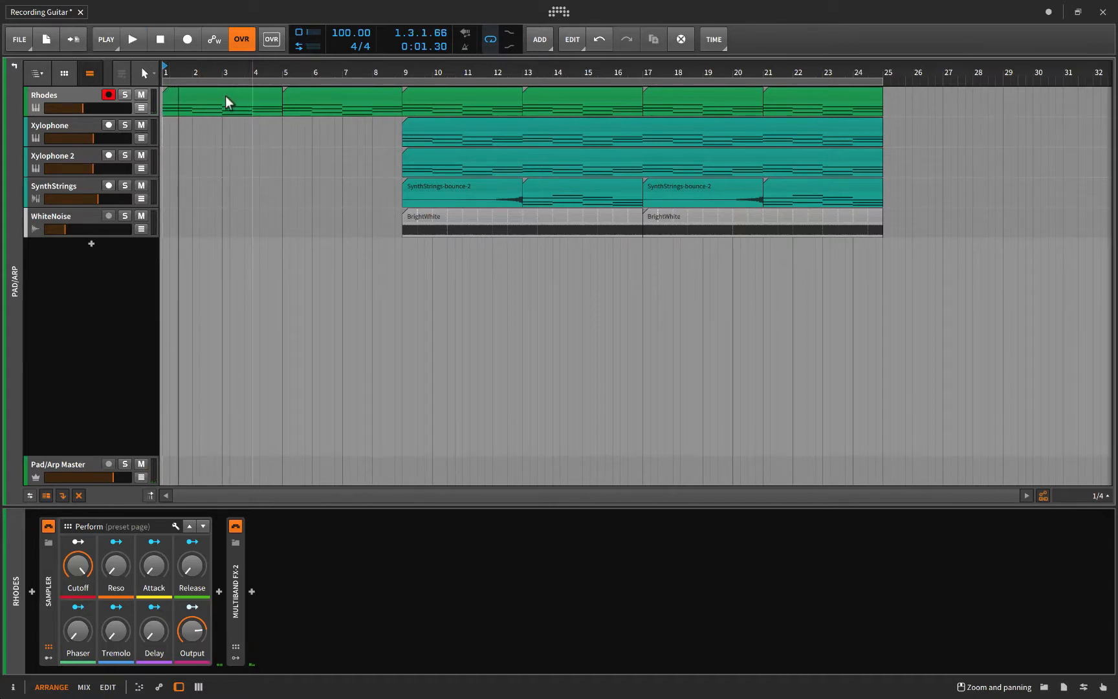
# Compare the device chains of the Rhodes, Xylophone and Xylophone 2 tracks
pyautogui.click(66, 96)
pyautogui.click(93, 127)
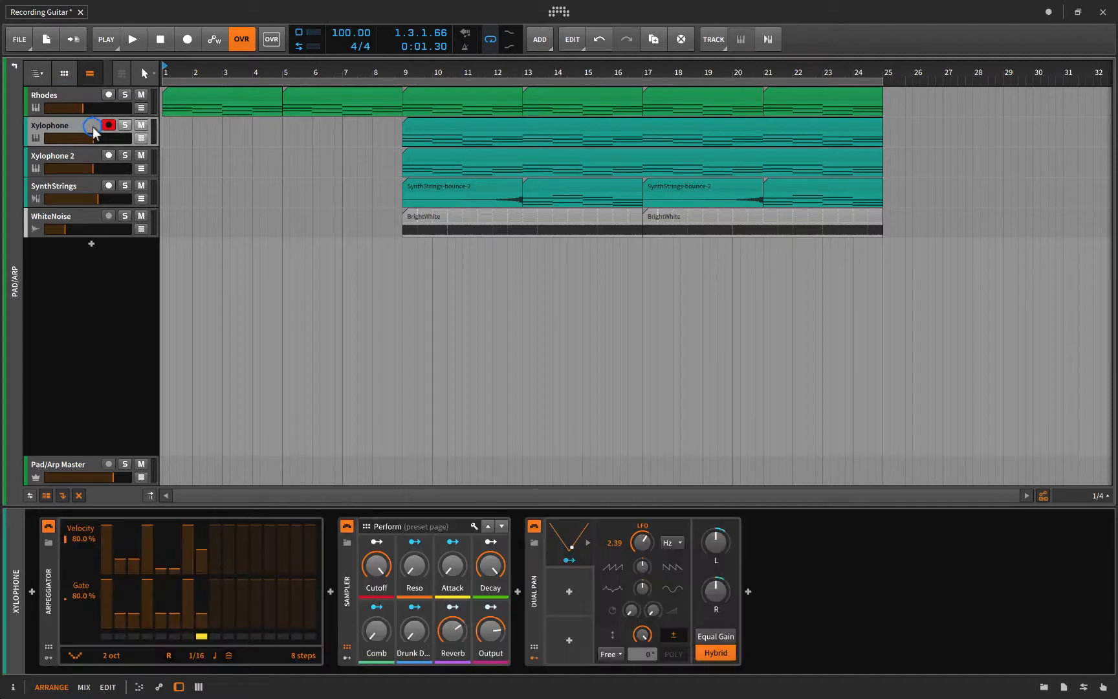
pyautogui.click(83, 156)
pyautogui.click(84, 131)
# Audition the Xylophone track soloed from bar 9, clear its solo and stop playback
pyautogui.click(400, 127)
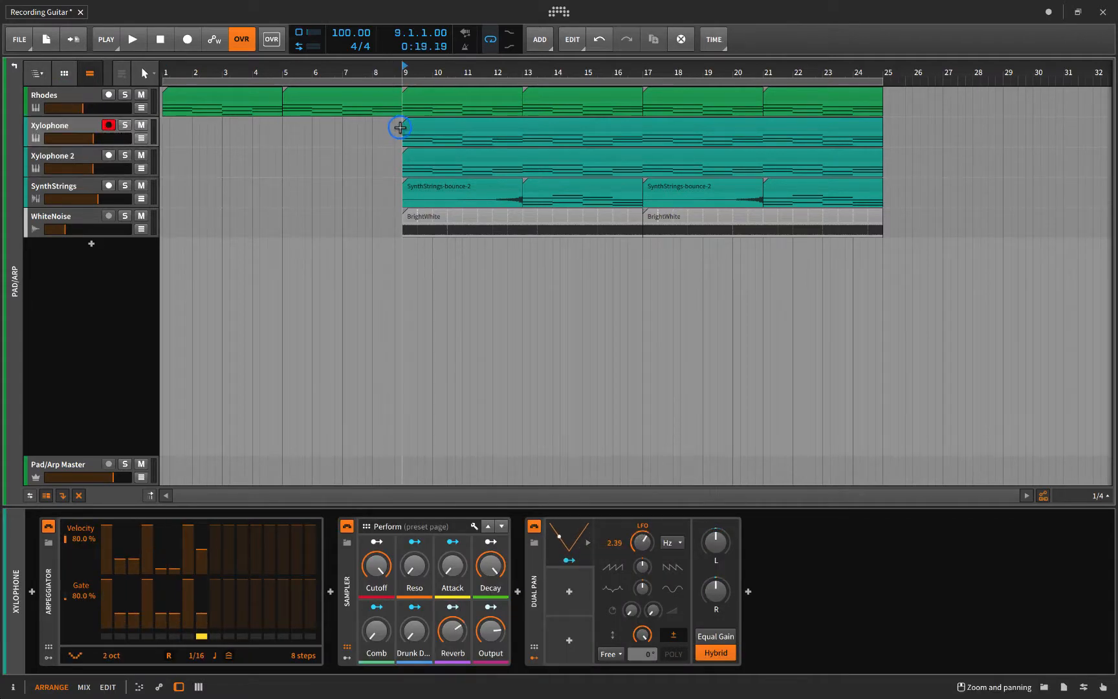
pyautogui.click(65, 129)
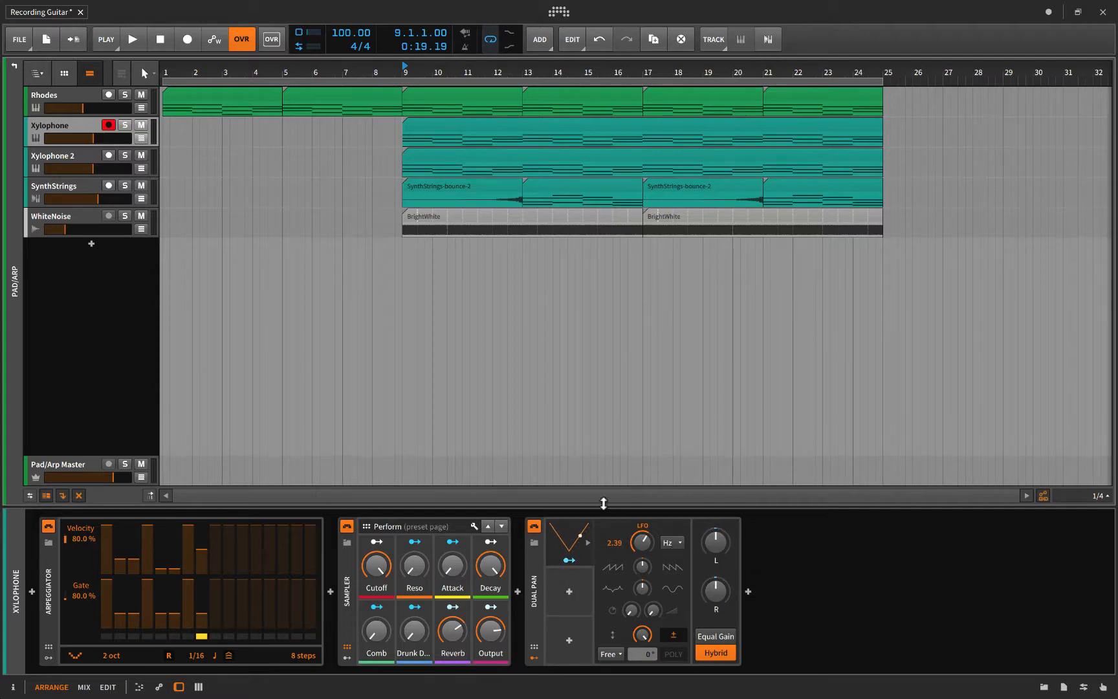
pyautogui.click(125, 126)
pyautogui.press('space')
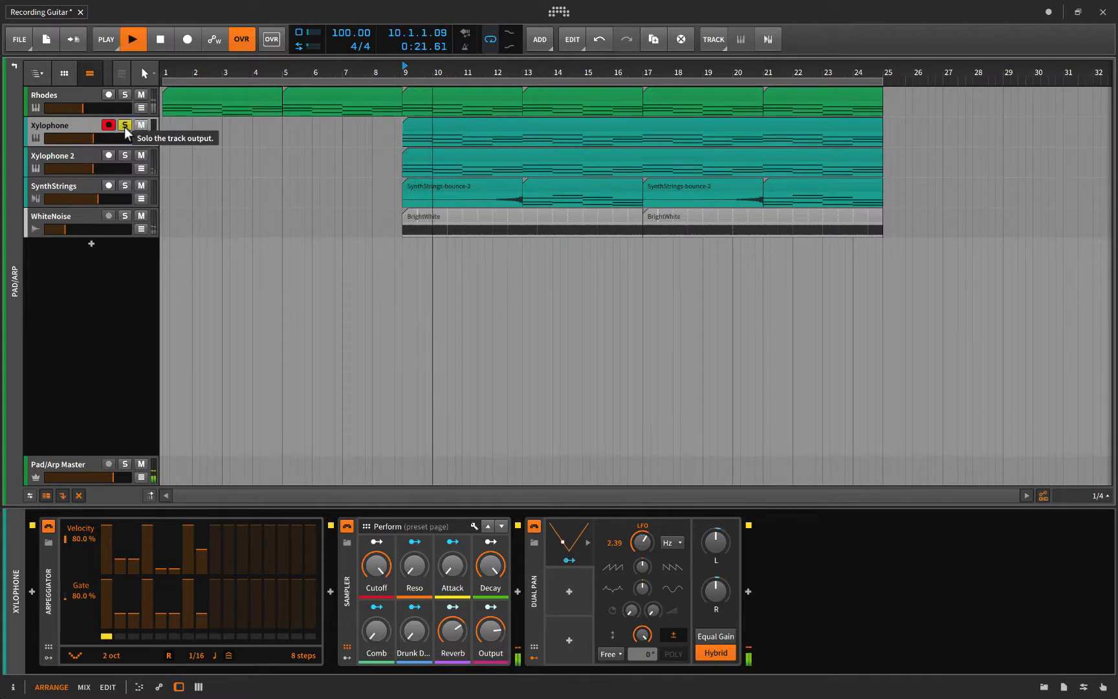
pyautogui.click(125, 128)
pyautogui.press('space')
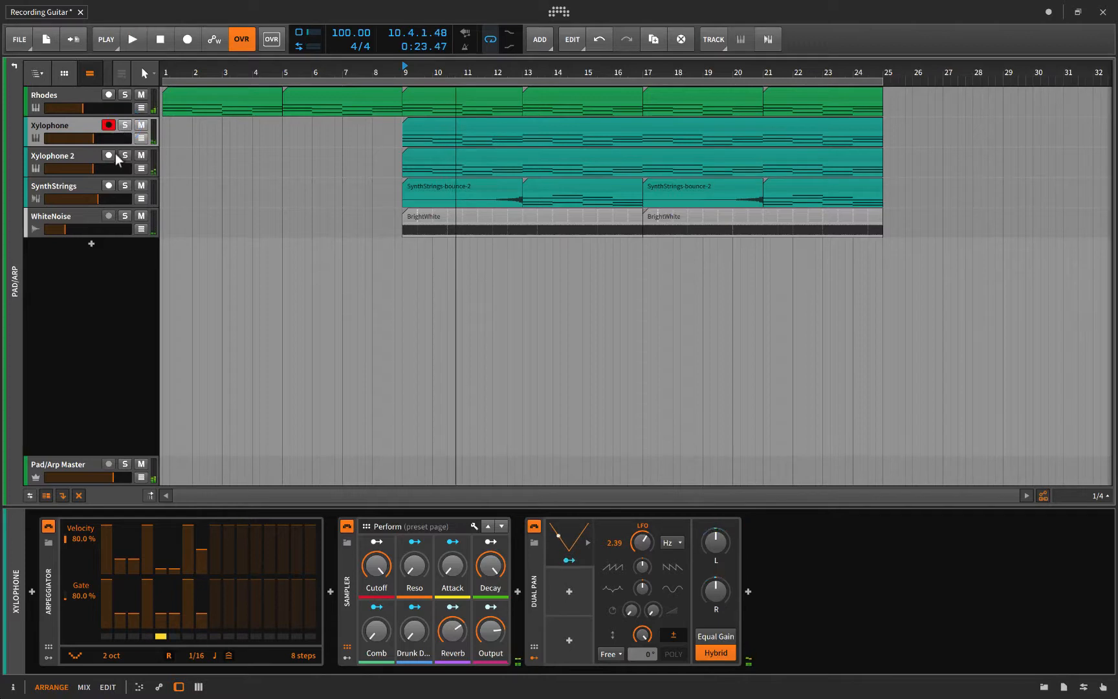
# Show the Xylophone 2 devices and audition both xylophones soloed from bar 9, adding Rhodes before stopping and clearing all solos
pyautogui.click(79, 161)
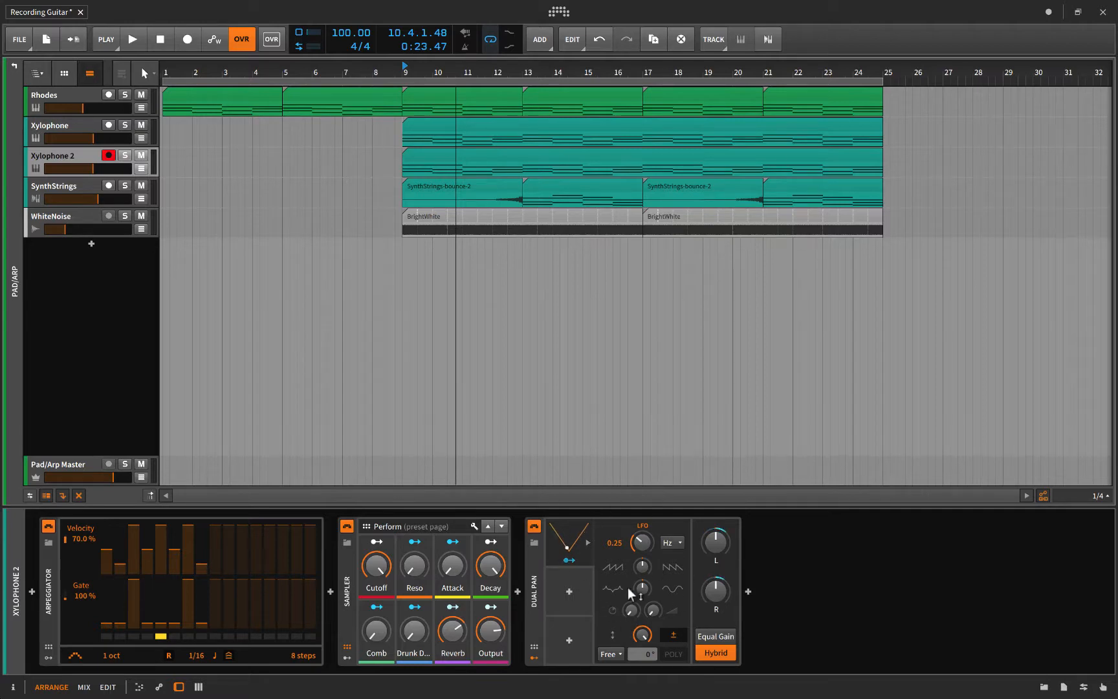
pyautogui.click(401, 335)
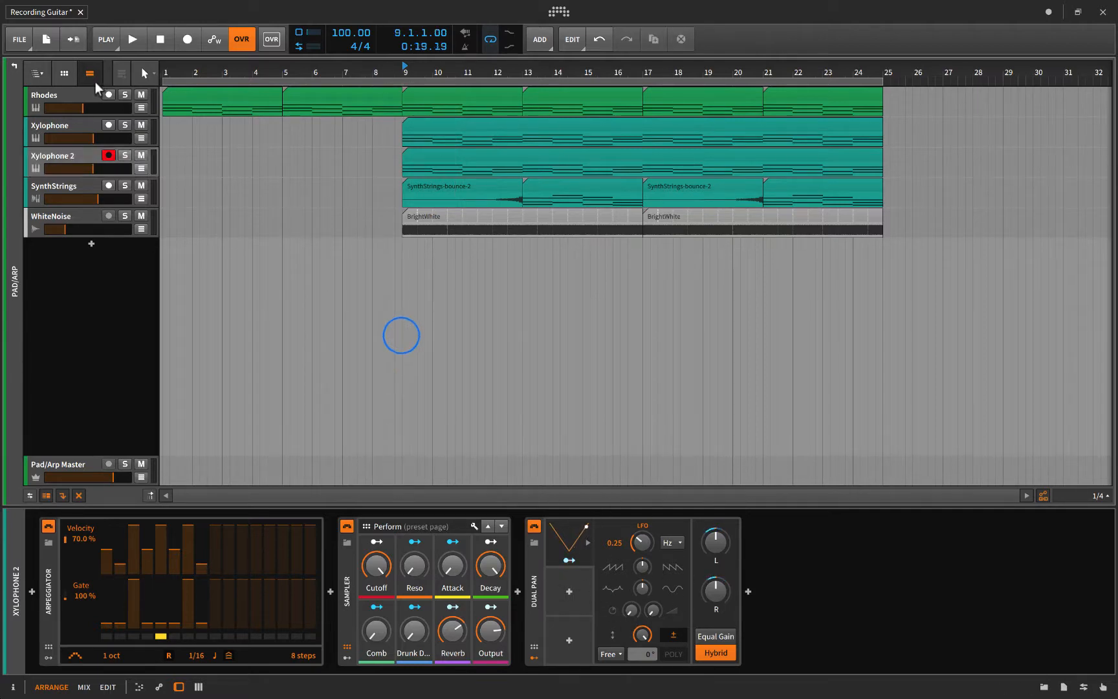
pyautogui.click(125, 125)
pyautogui.click(125, 156)
pyautogui.press('space')
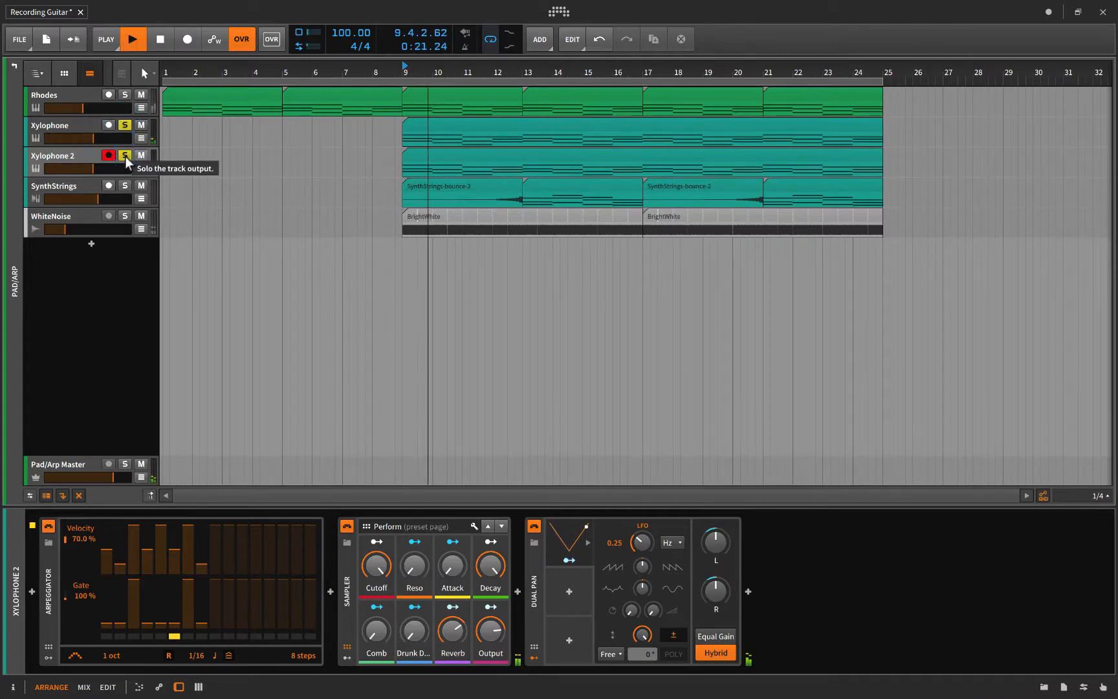
pyautogui.click(125, 95)
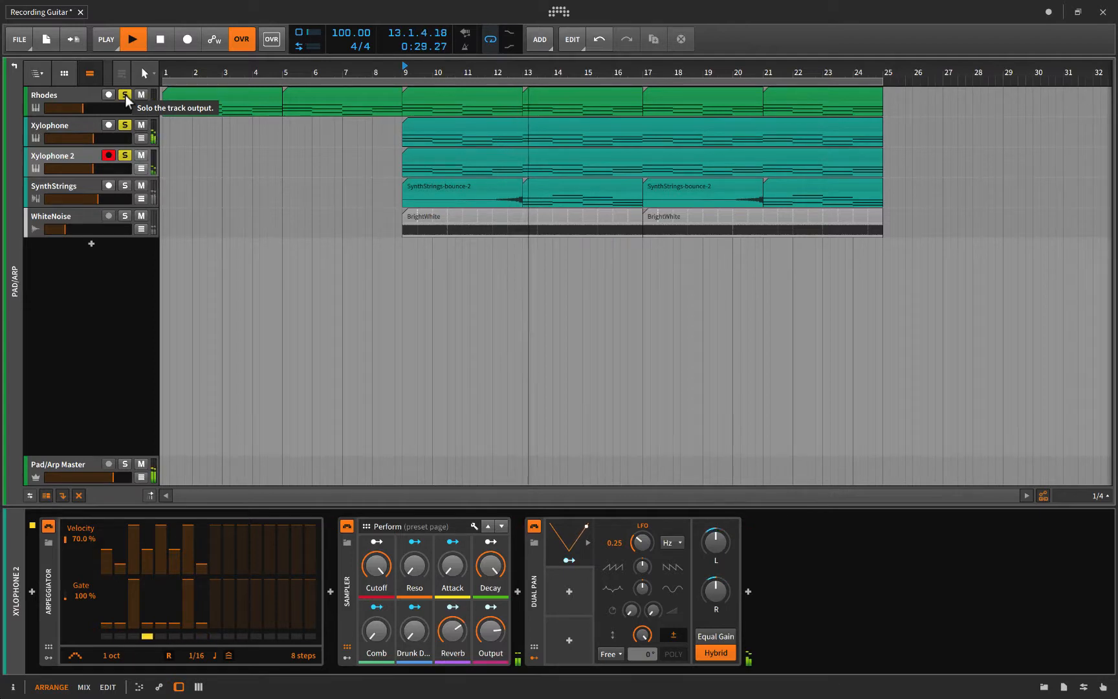
pyautogui.press('space')
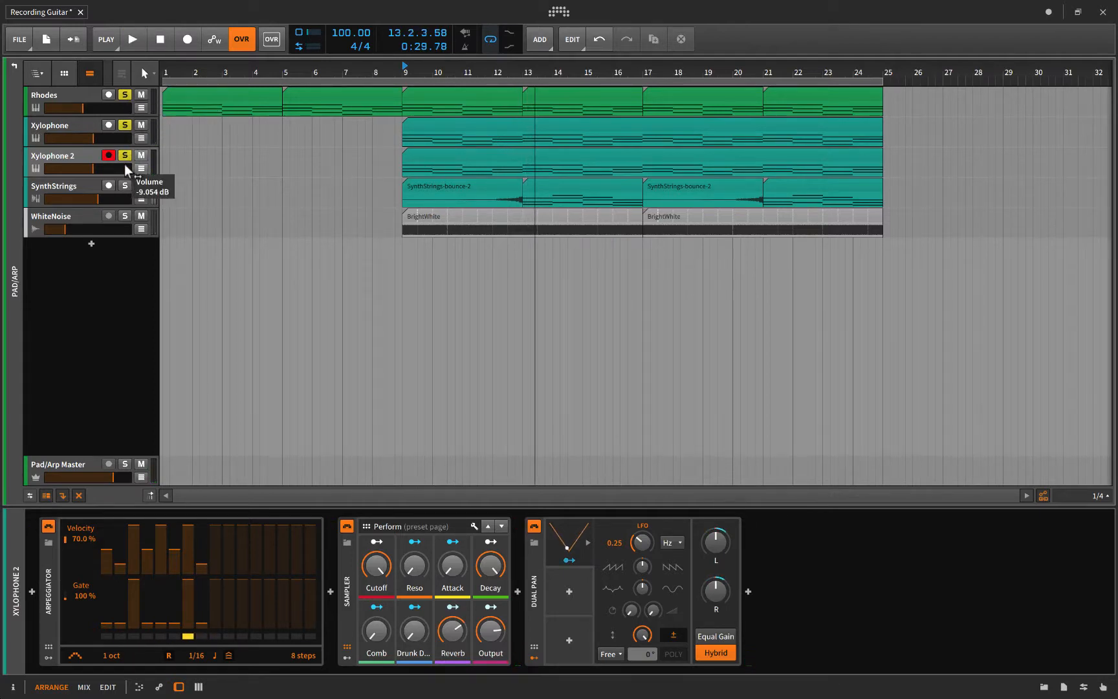
pyautogui.click(124, 155)
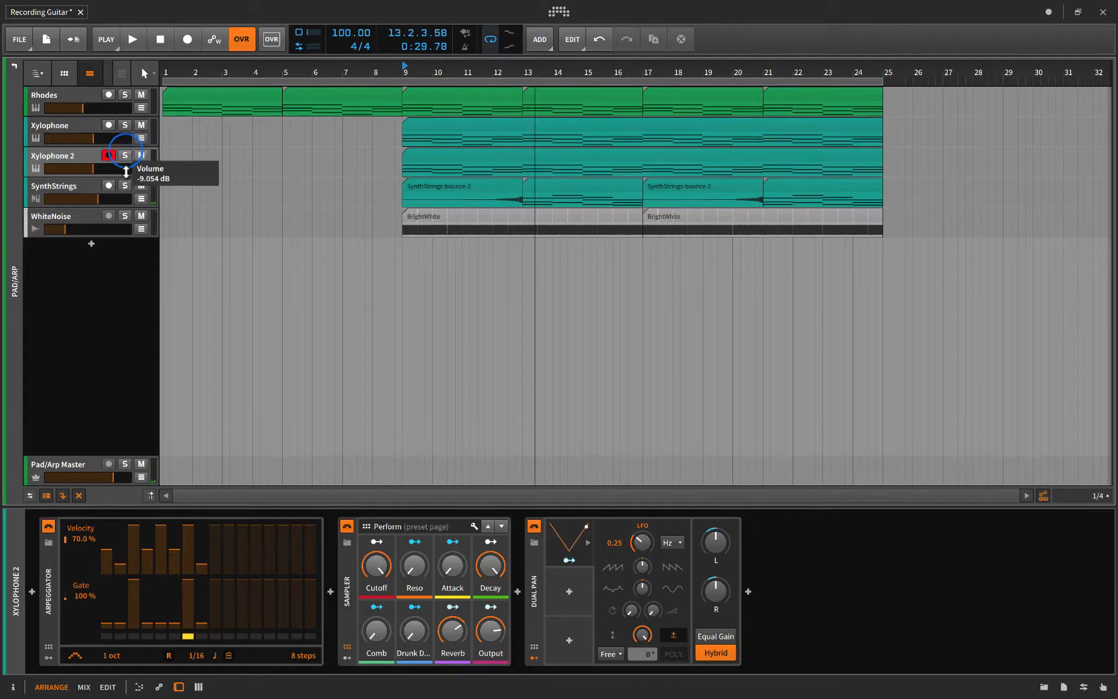
# Show the SynthStrings devices and audition that track soloed from bar 9, clearing its solo at the end
pyautogui.click(84, 189)
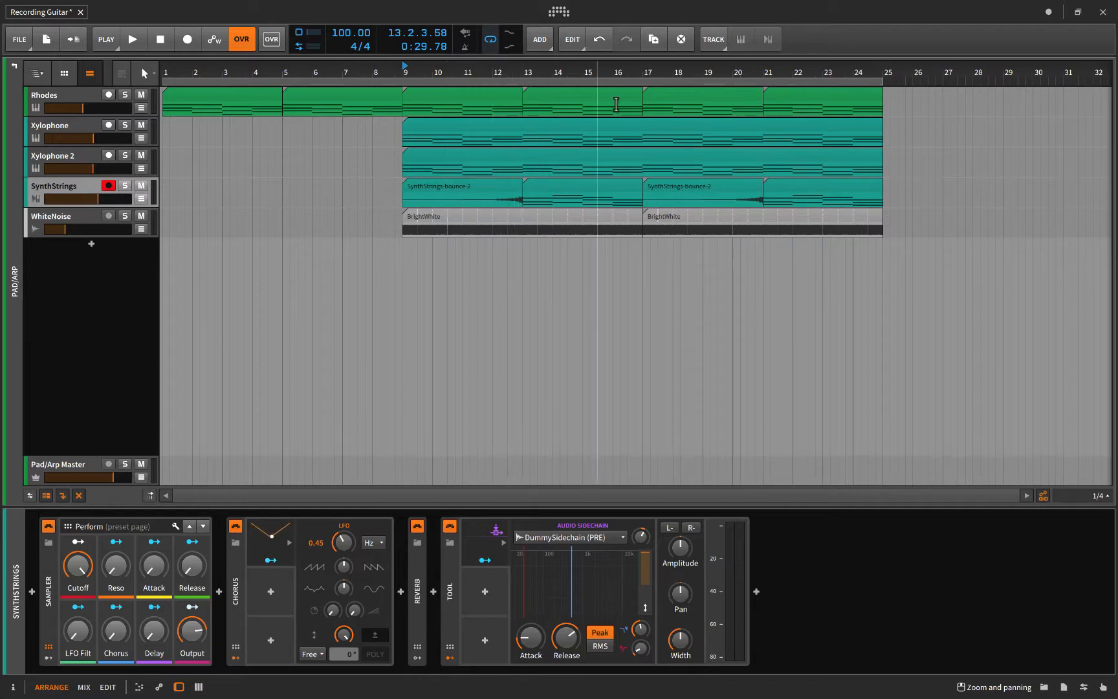
pyautogui.click(476, 188)
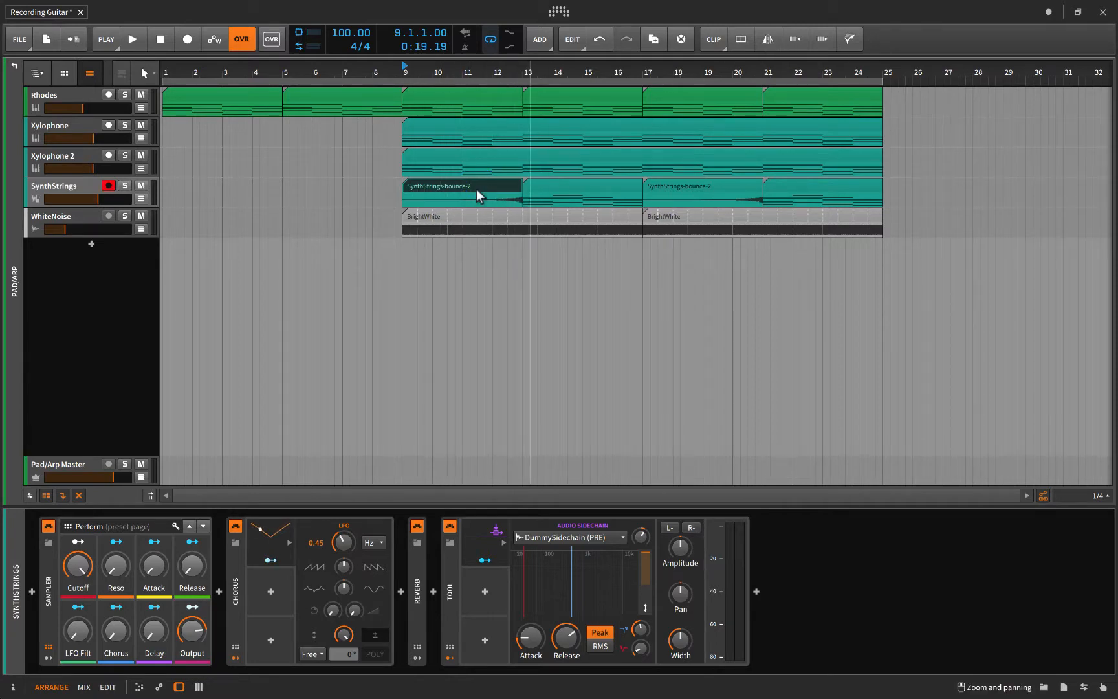
pyautogui.click(125, 185)
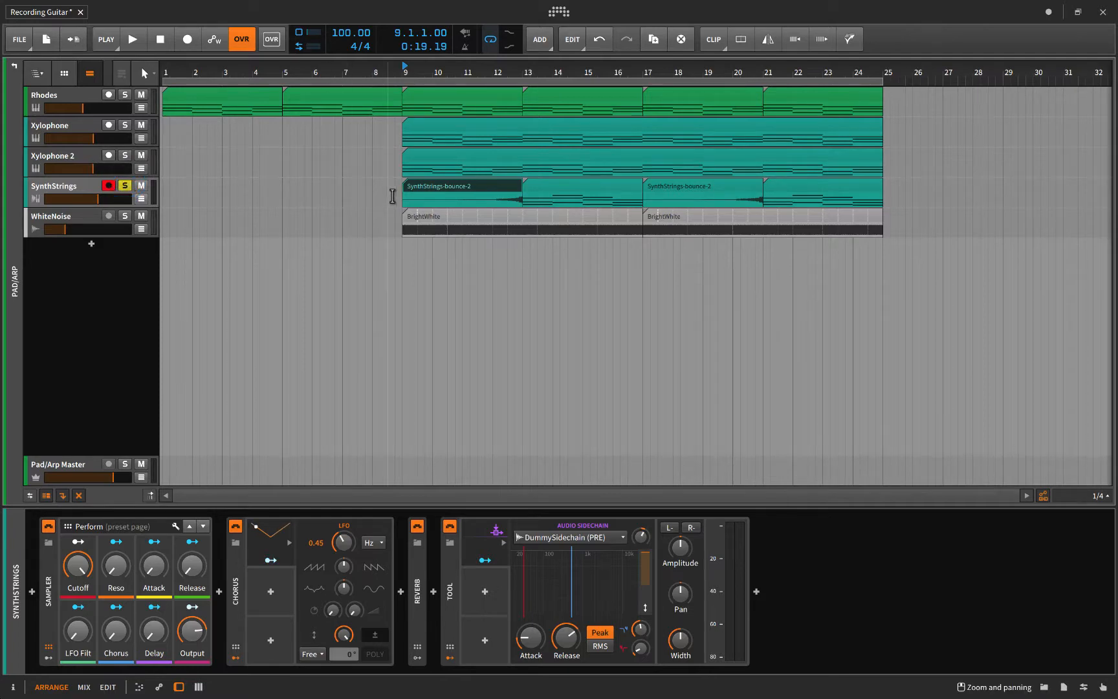
pyautogui.click(400, 196)
pyautogui.press('space')
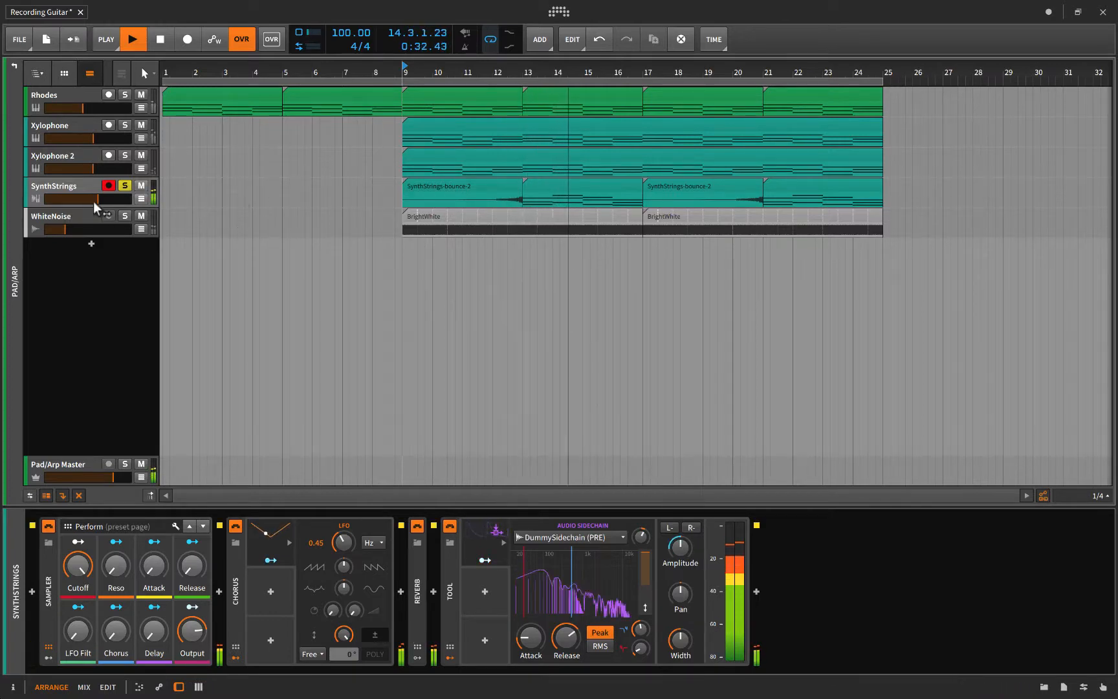
pyautogui.click(124, 184)
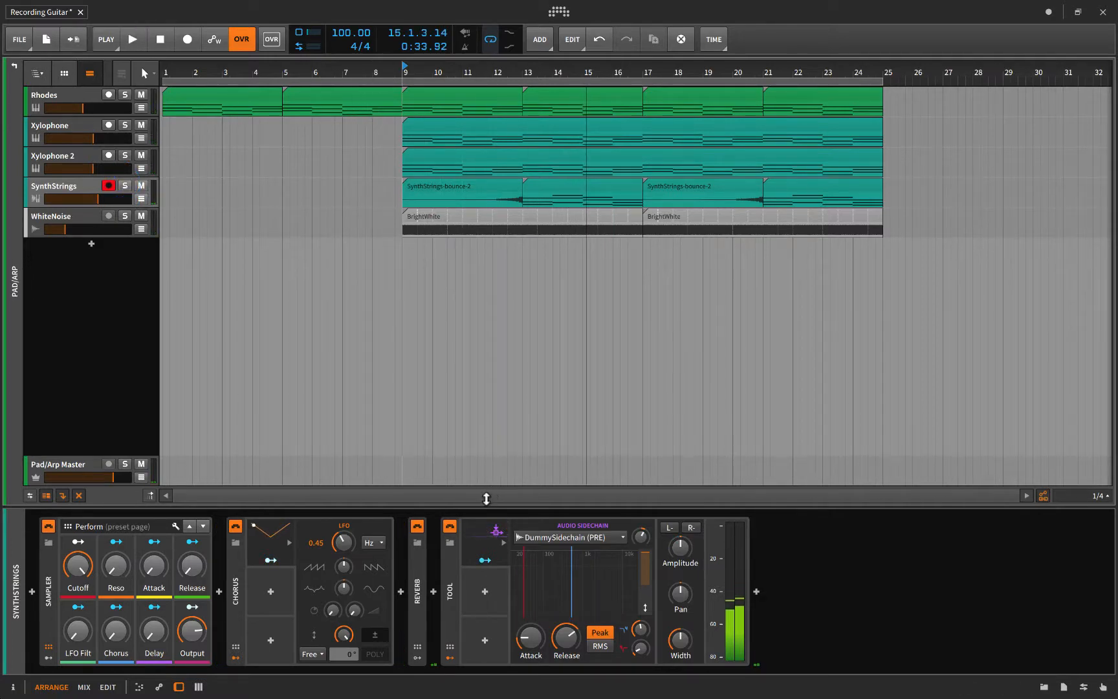
# Select the sidechained Tool device on SynthStrings, leave the Pad/Arp group, and show the DummySidechain track inside Drums
pyautogui.click(451, 596)
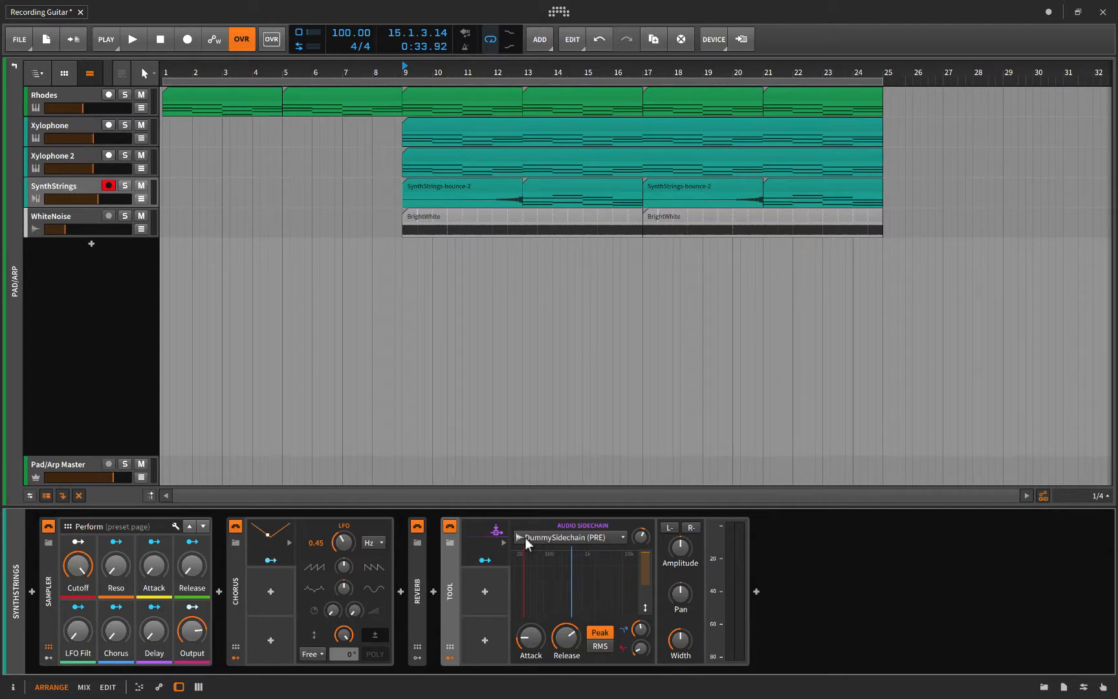
pyautogui.click(12, 66)
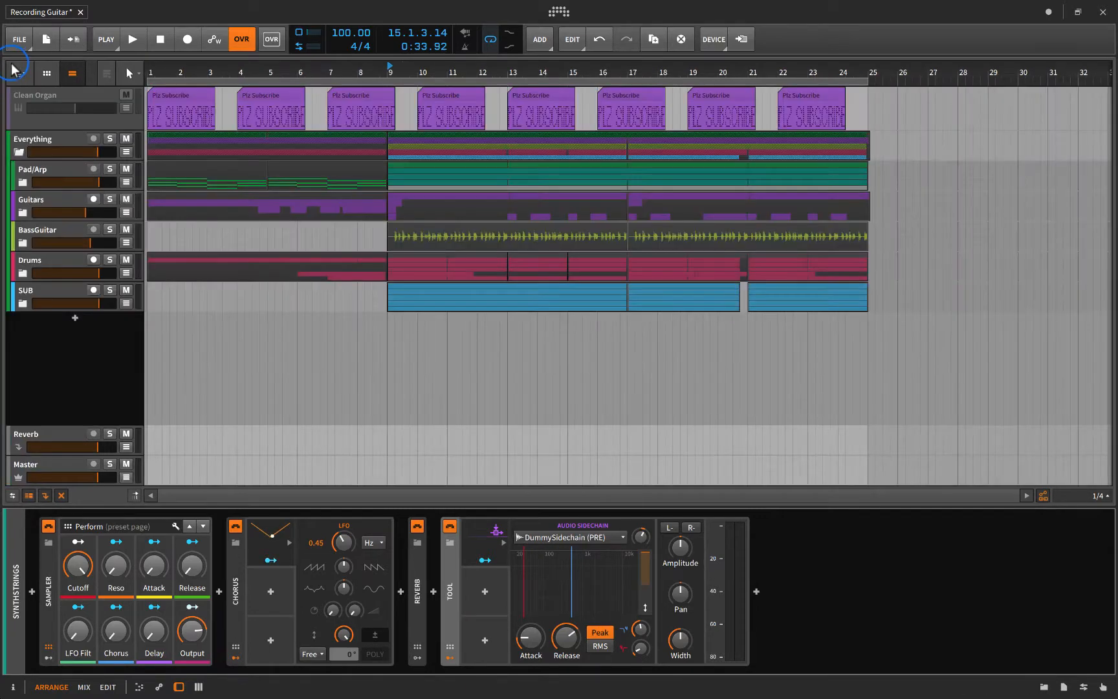
pyautogui.click(23, 273)
pyautogui.click(52, 295)
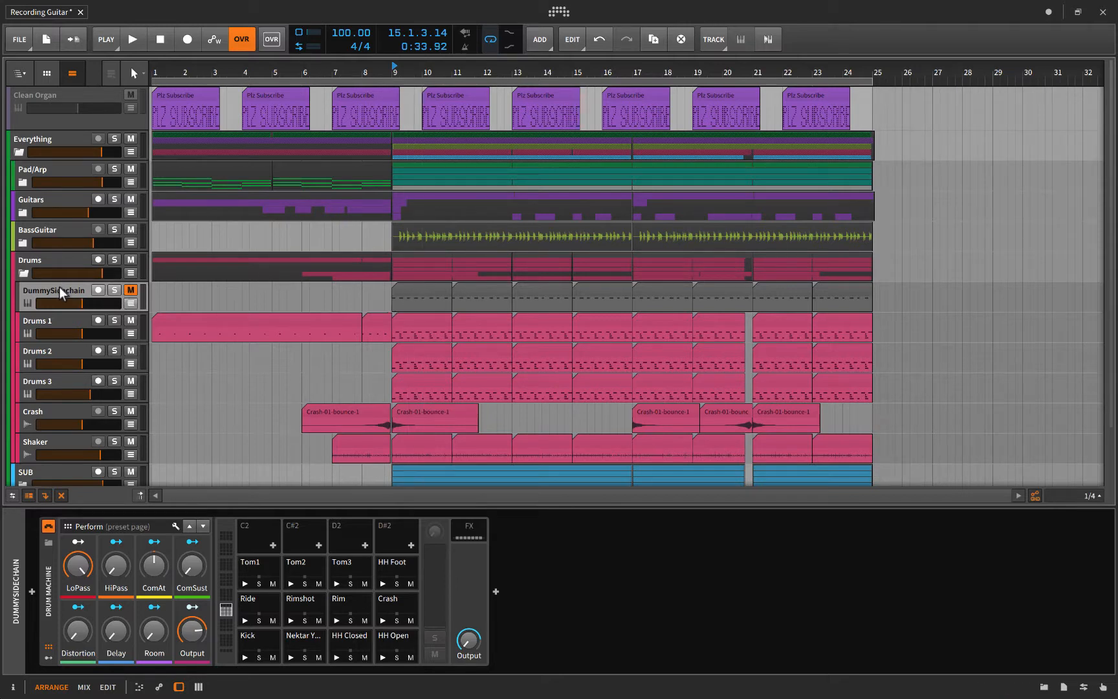
# Turn the DummySidechain track's volume all the way down
pyautogui.moveTo(79, 303); pyautogui.dragTo(36, 308)
pyautogui.scroll(-3, 71, 294)
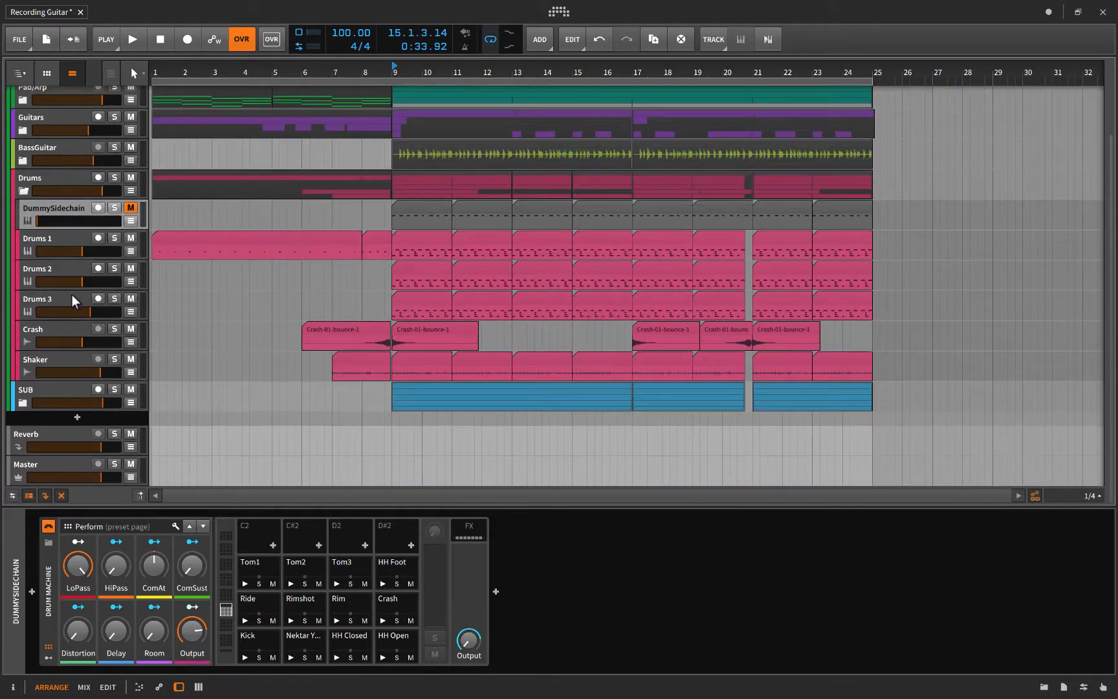
pyautogui.scroll(3, 38, 318)
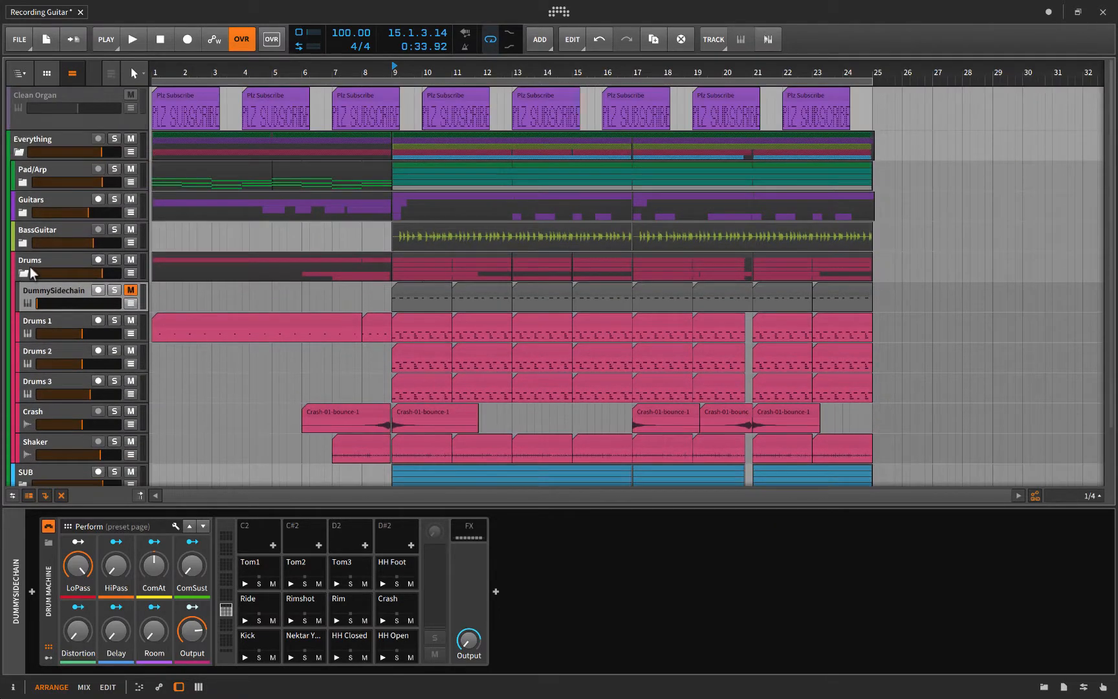
# Expand the Pad/Arp group and show the audio sidechain source choices of the SynthStrings Tool device, looking inside Everything without changing the source
pyautogui.click(23, 182)
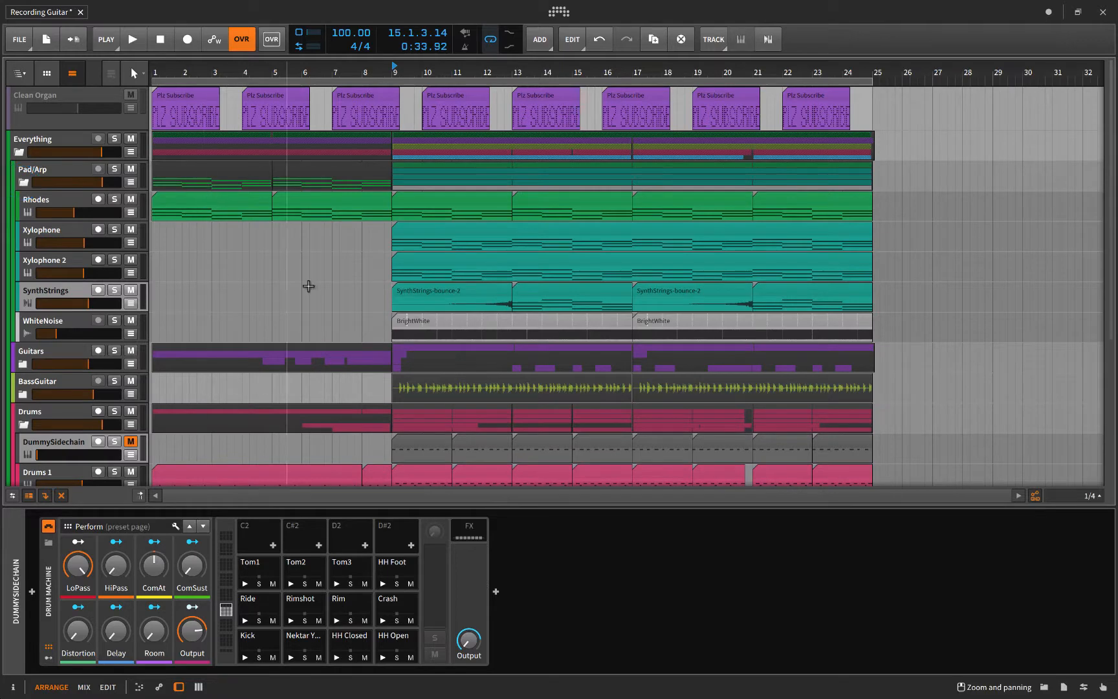
pyautogui.click(58, 288)
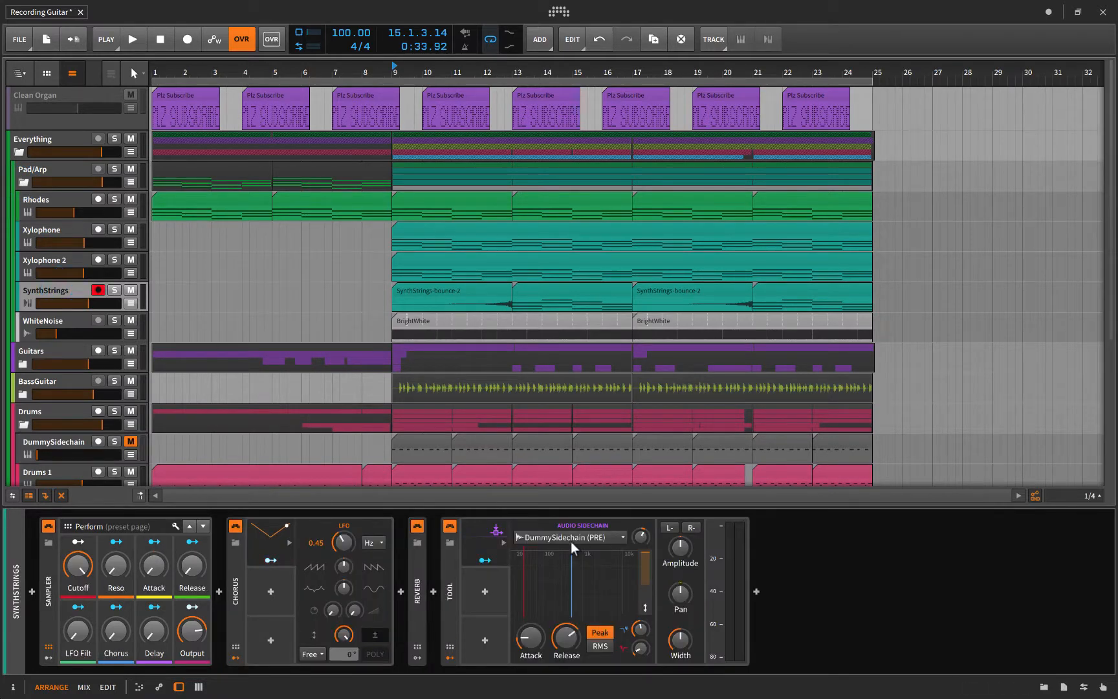
pyautogui.click(536, 535)
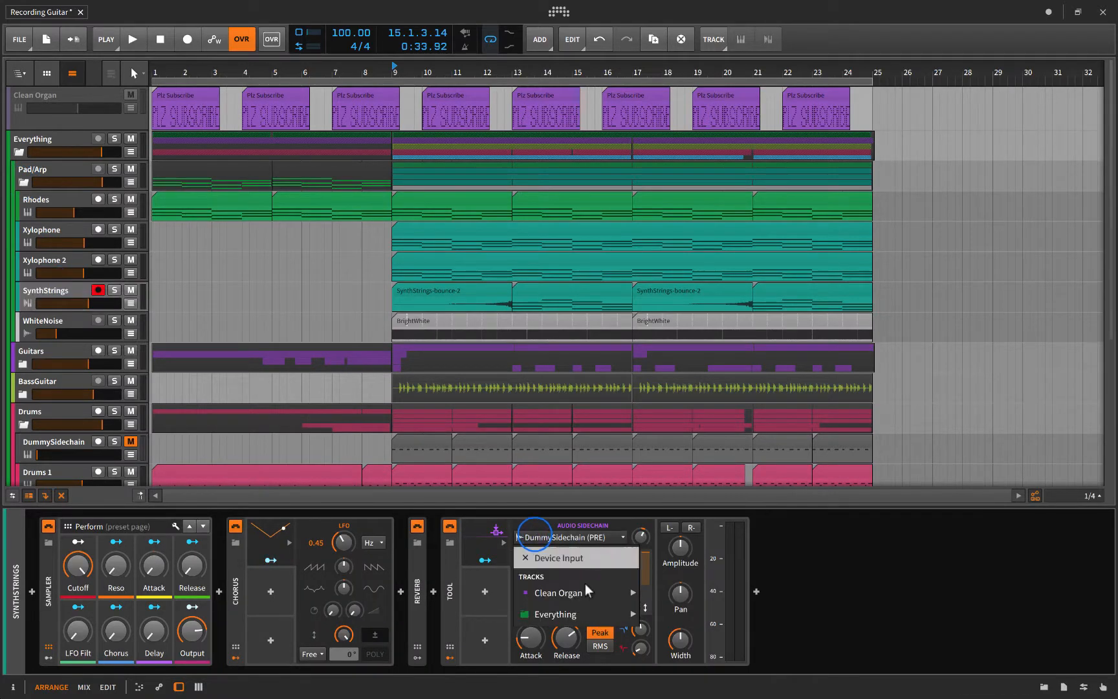
pyautogui.moveTo(607, 613)
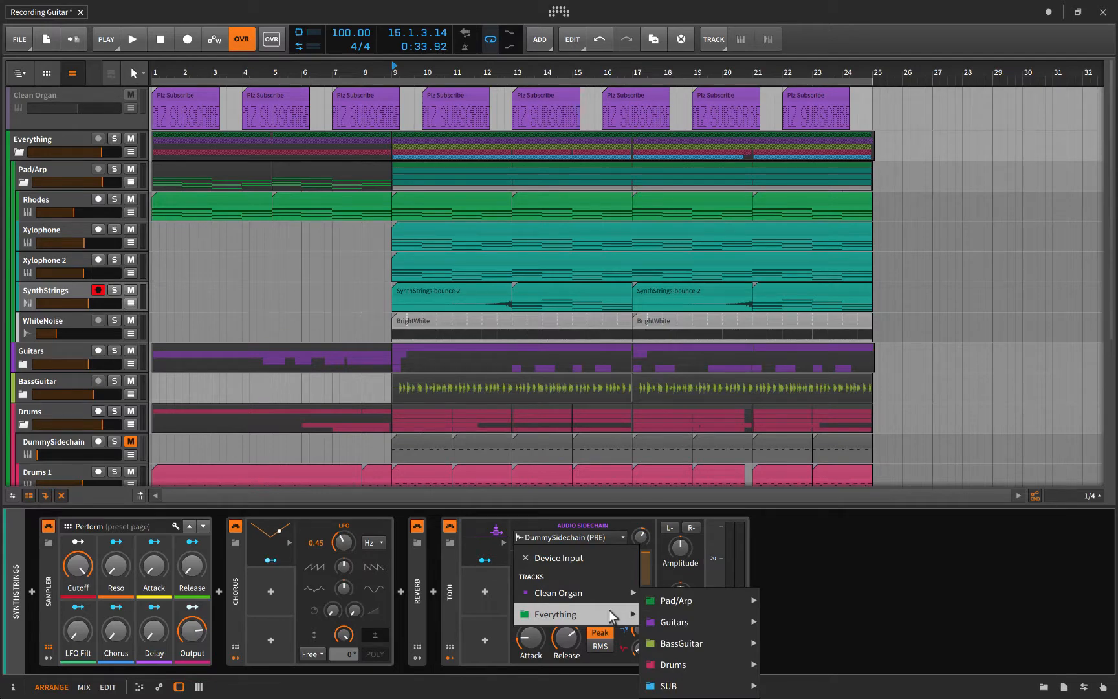
pyautogui.click(799, 574)
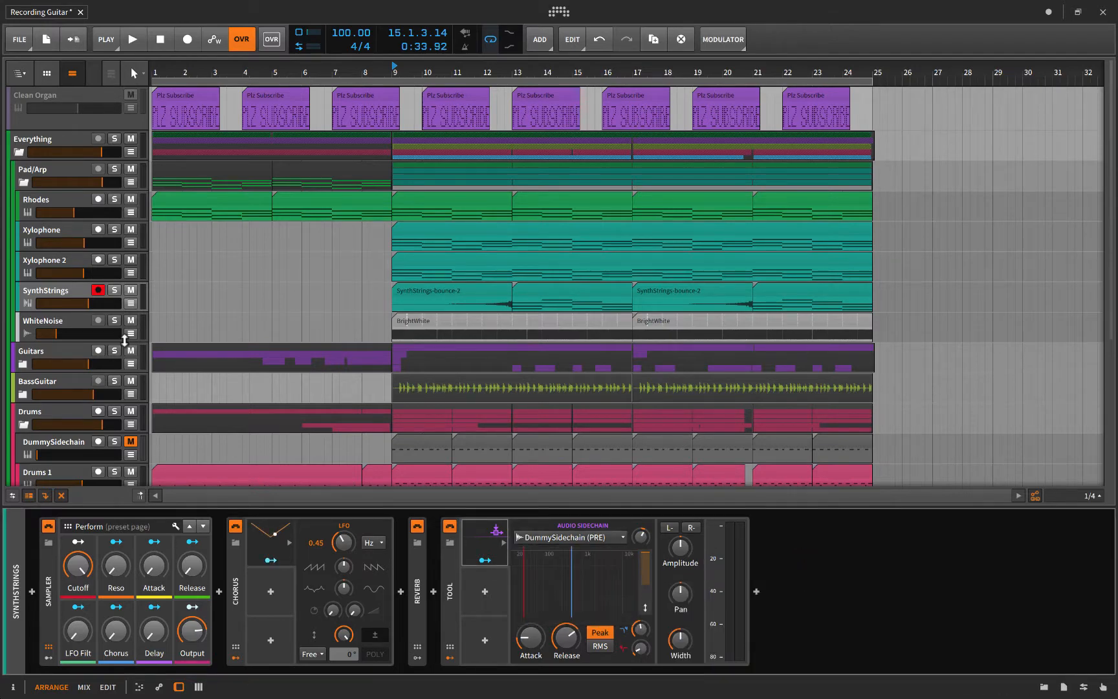
# Show the DummySidechain track in Drums again, return to SynthStrings and expand its Chorus device to reveal the nested effects
pyautogui.scroll(-2, 75, 342)
pyautogui.scroll(-5, 95, 399)
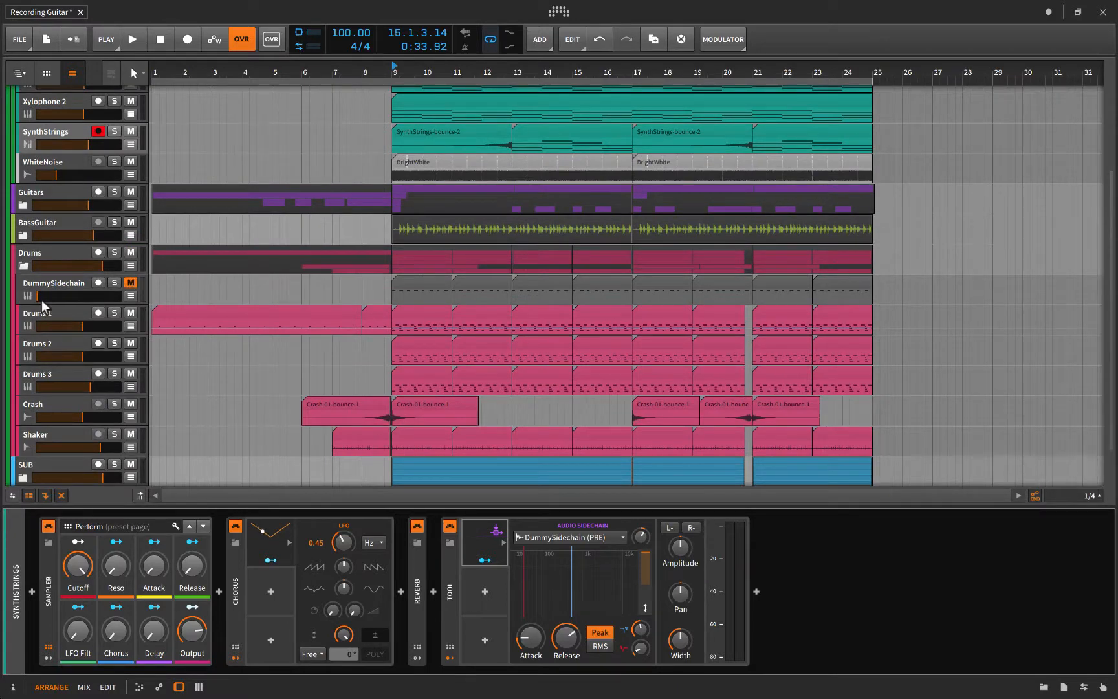
pyautogui.scroll(2, 40, 300)
pyautogui.click(54, 204)
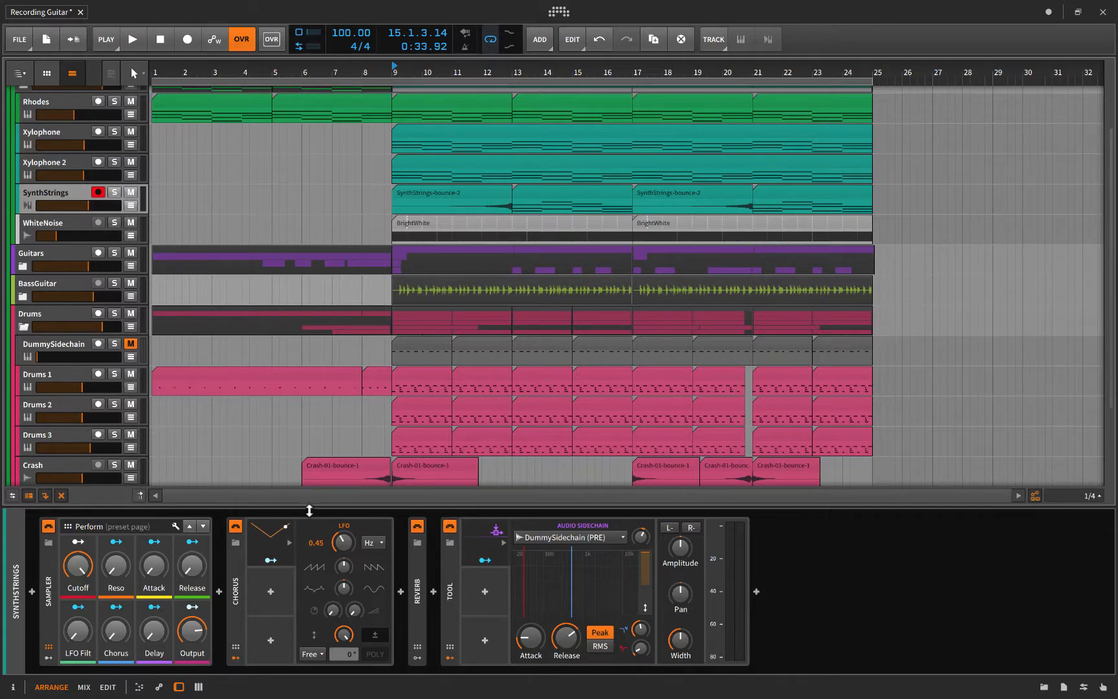
pyautogui.click(236, 593)
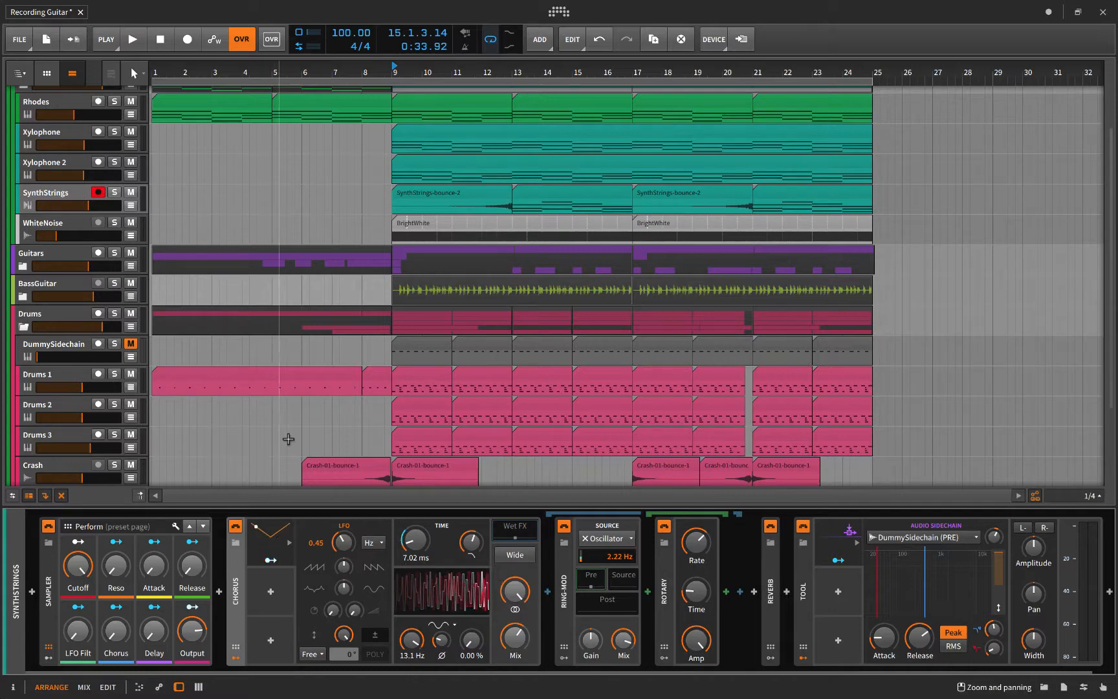
# Play from bar 13 with SynthStrings soloed, stop playback and clear the solo
pyautogui.click(511, 225)
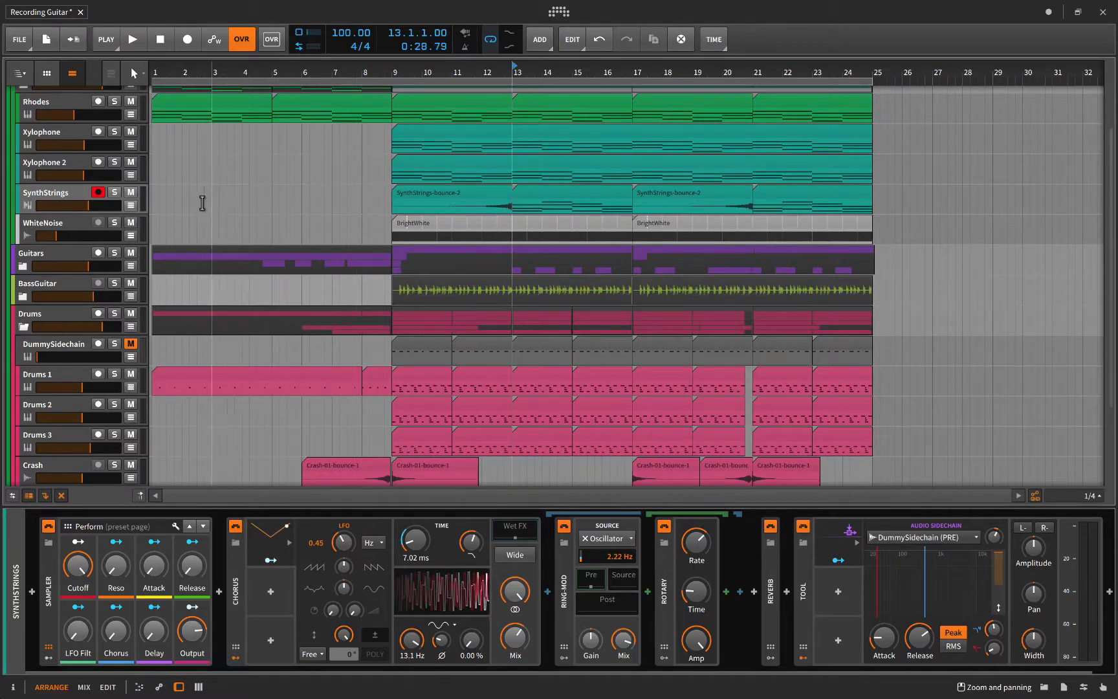
pyautogui.press('space')
pyautogui.click(114, 192)
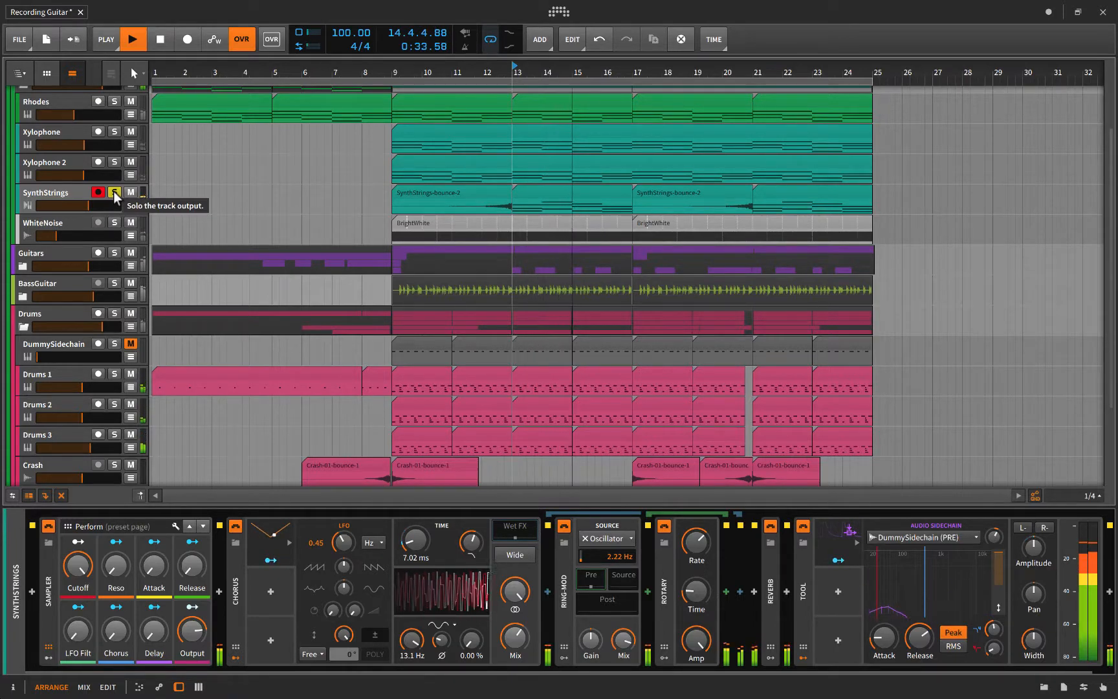
pyautogui.press('space')
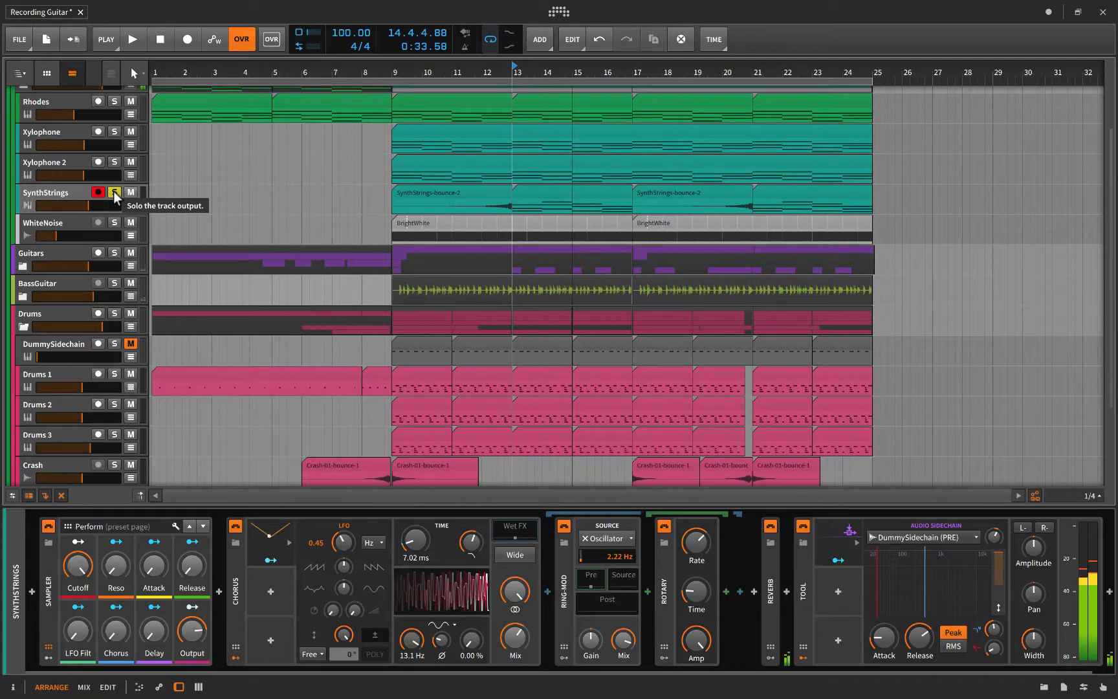
pyautogui.click(114, 191)
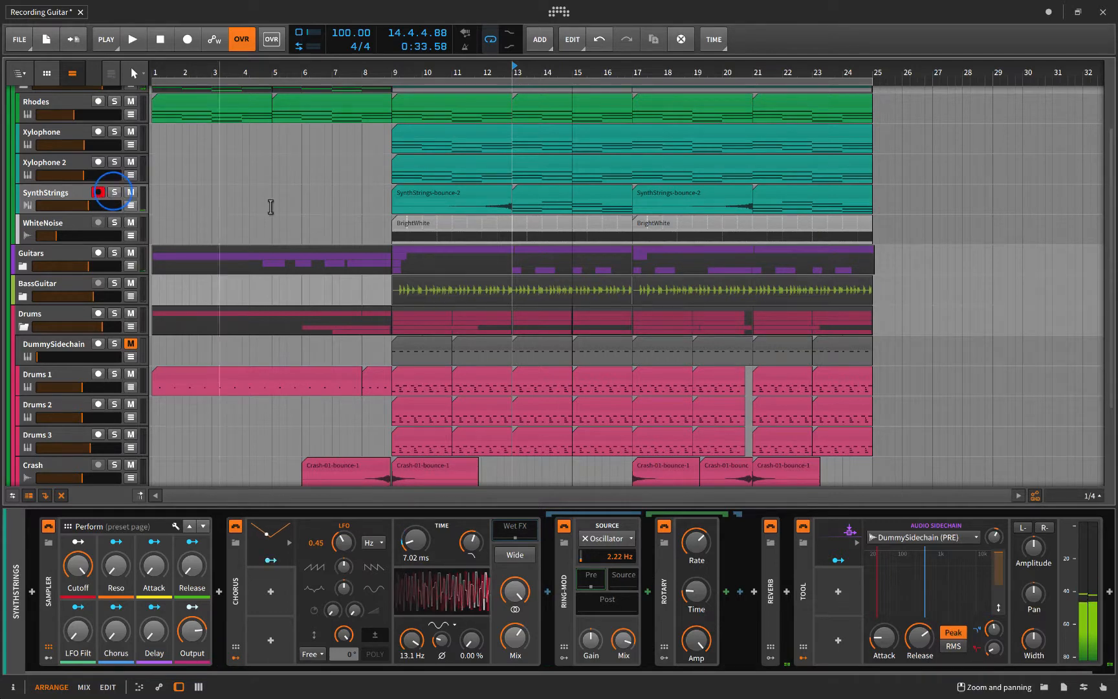
# Show the WhiteNoise track's devices, set the playback start to bar 9 and lower the track's volume slightly
pyautogui.click(65, 228)
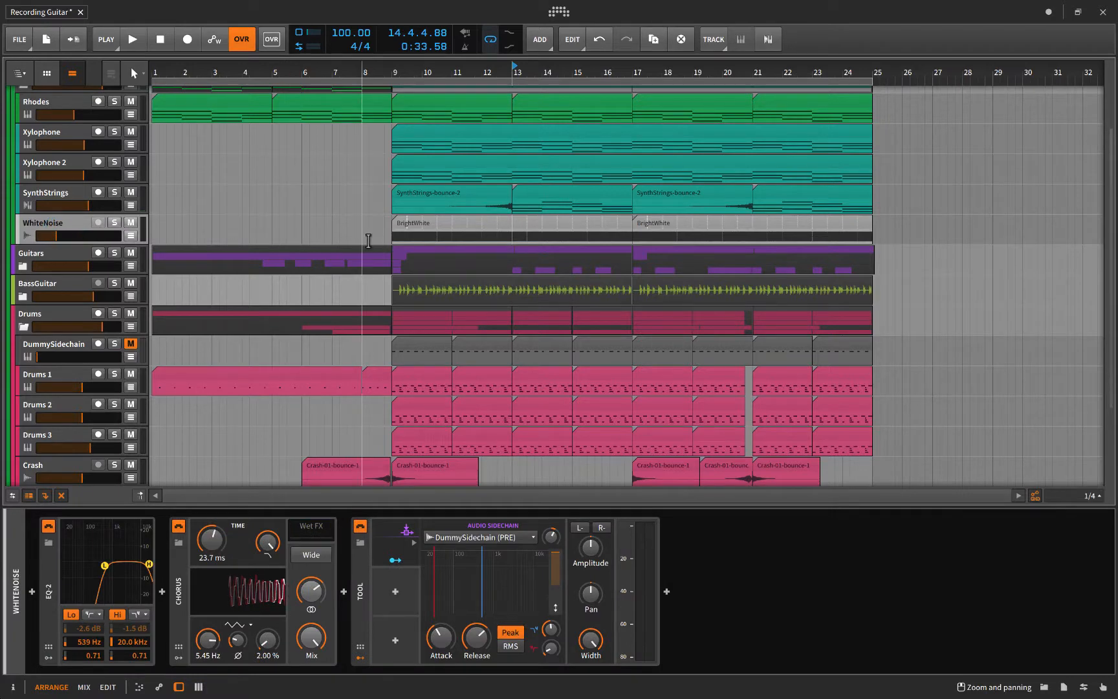
pyautogui.click(390, 236)
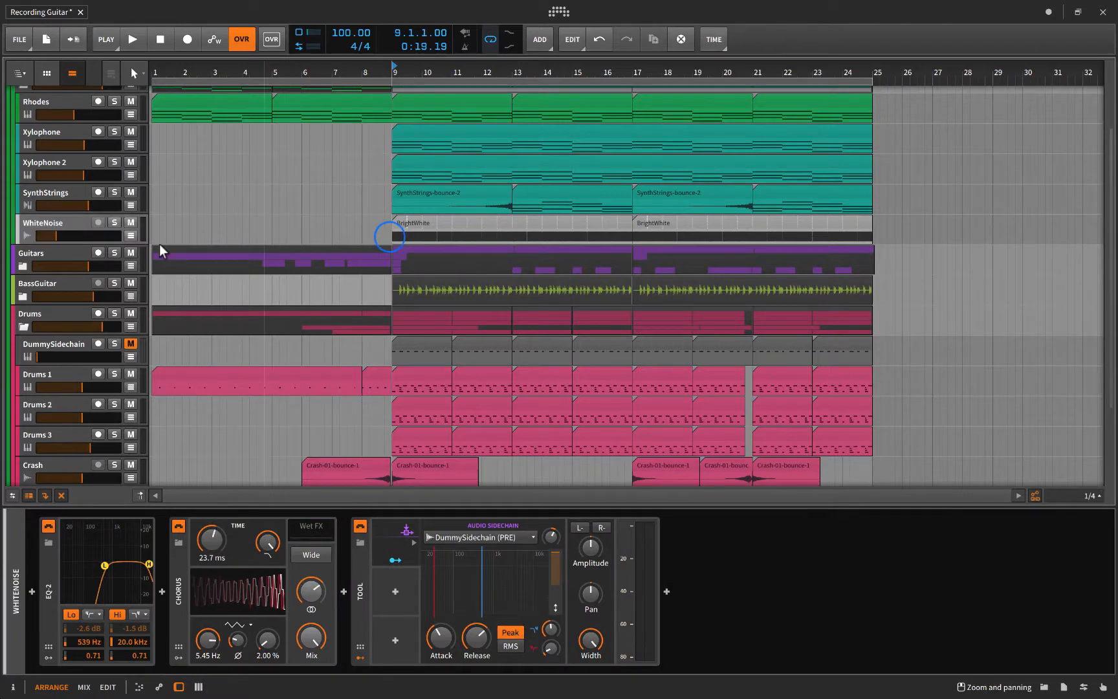
pyautogui.click(54, 237)
pyautogui.moveTo(54, 236); pyautogui.dragTo(45, 237)
# Audition the WhiteNoise track soloed from bar 9, stop playback and clear its solo
pyautogui.click(114, 222)
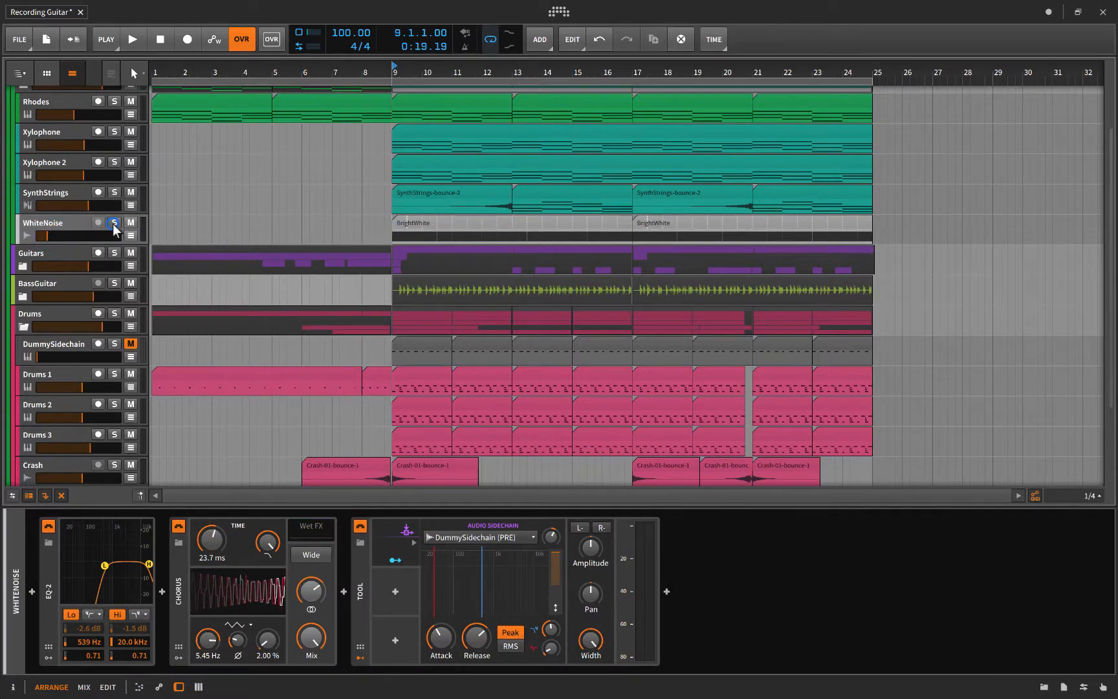
pyautogui.click(73, 224)
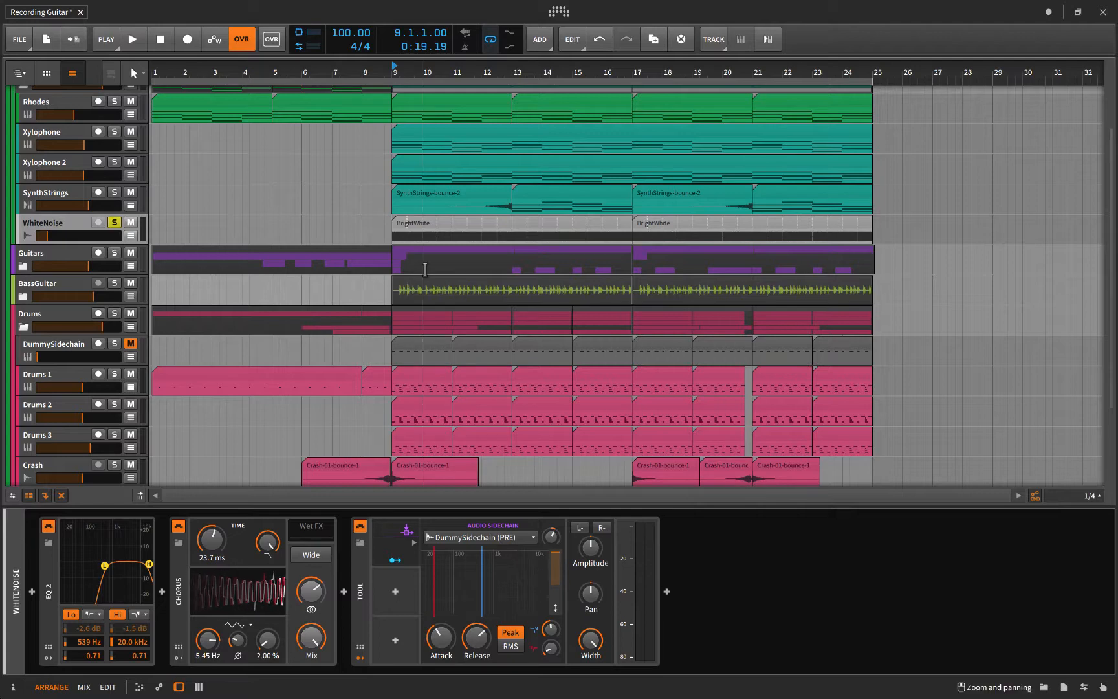
pyautogui.press('space')
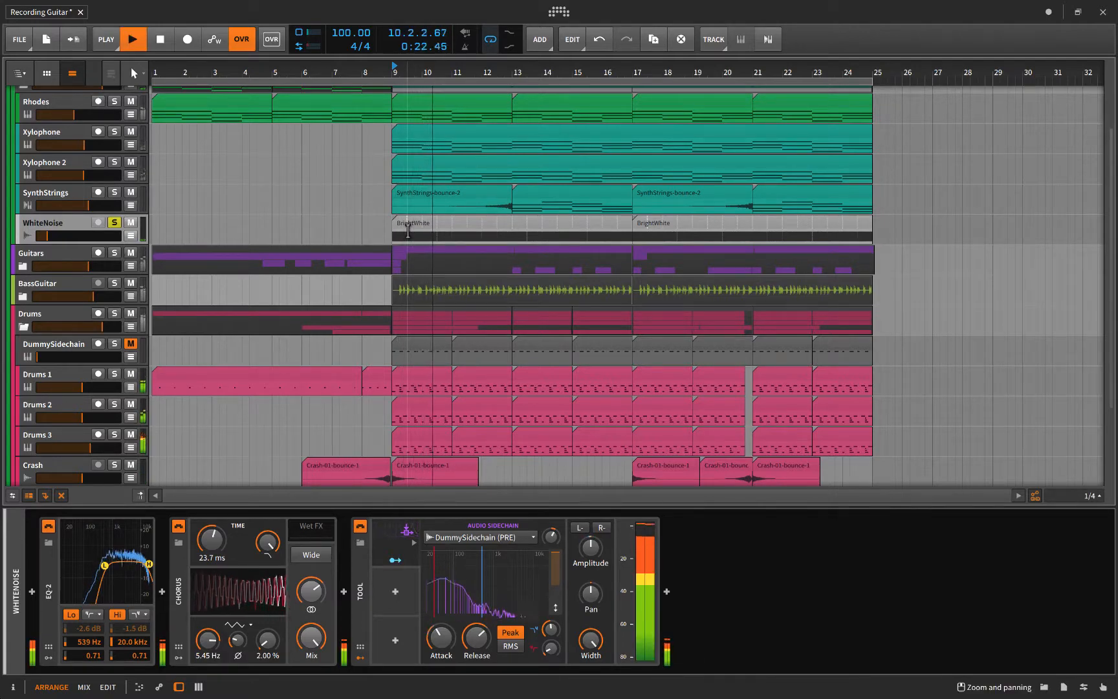
pyautogui.press('space')
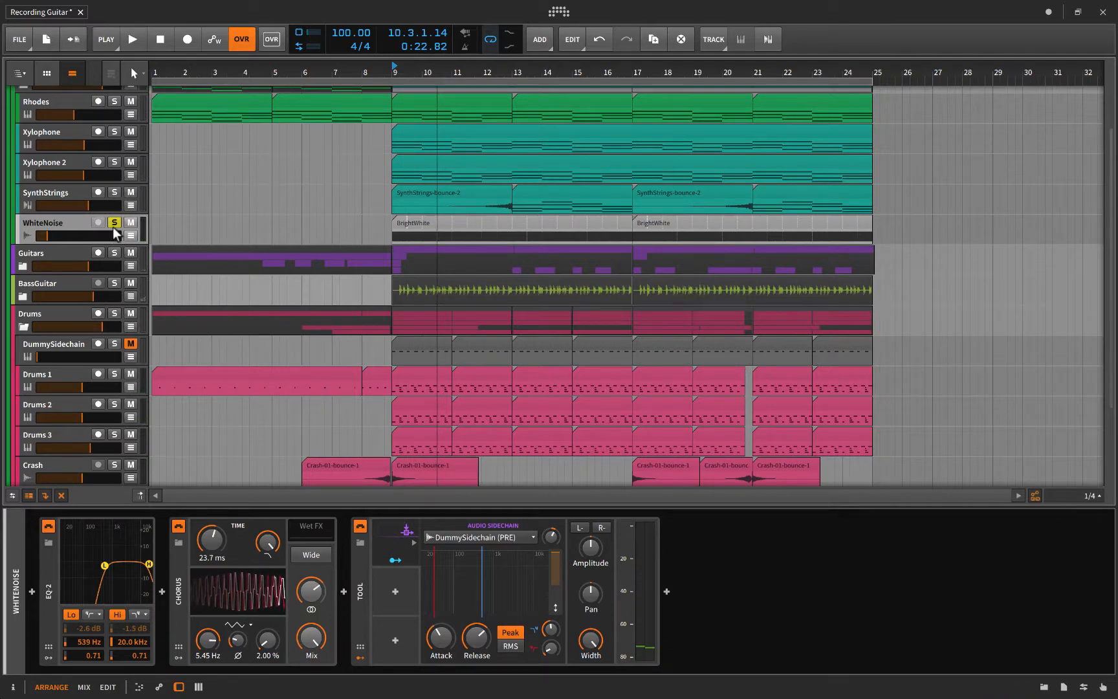
pyautogui.click(114, 221)
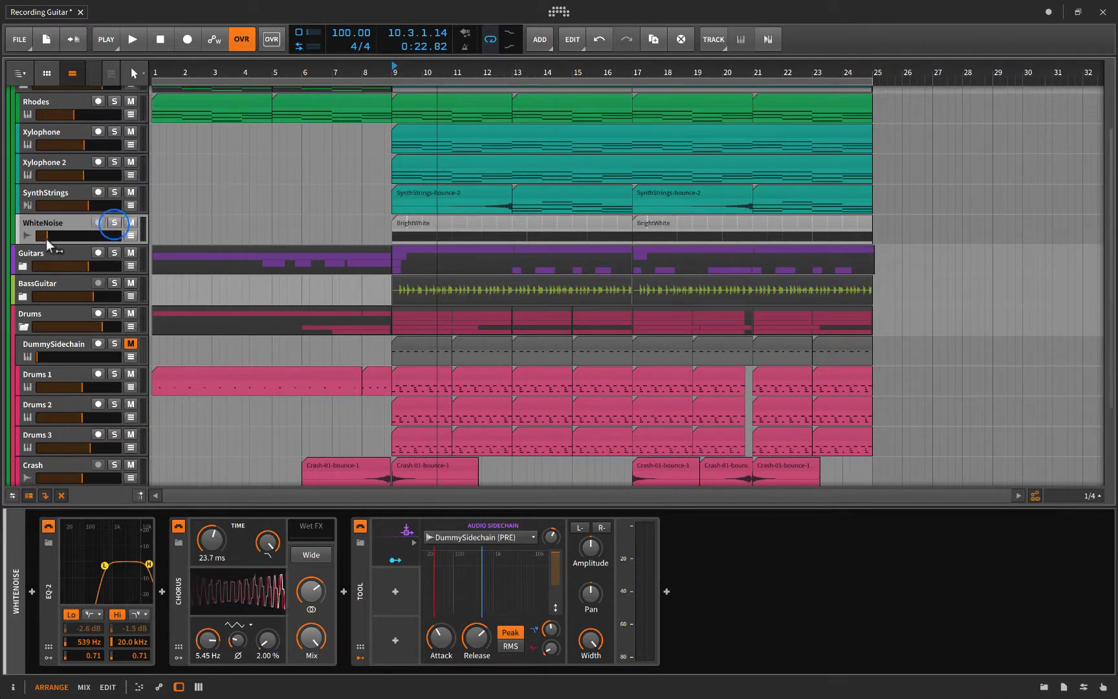
# Raise the WhiteNoise track's volume again and undo the volume adjustments, restoring it to -36.195 dB
pyautogui.moveTo(47, 239); pyautogui.dragTo(53, 235)
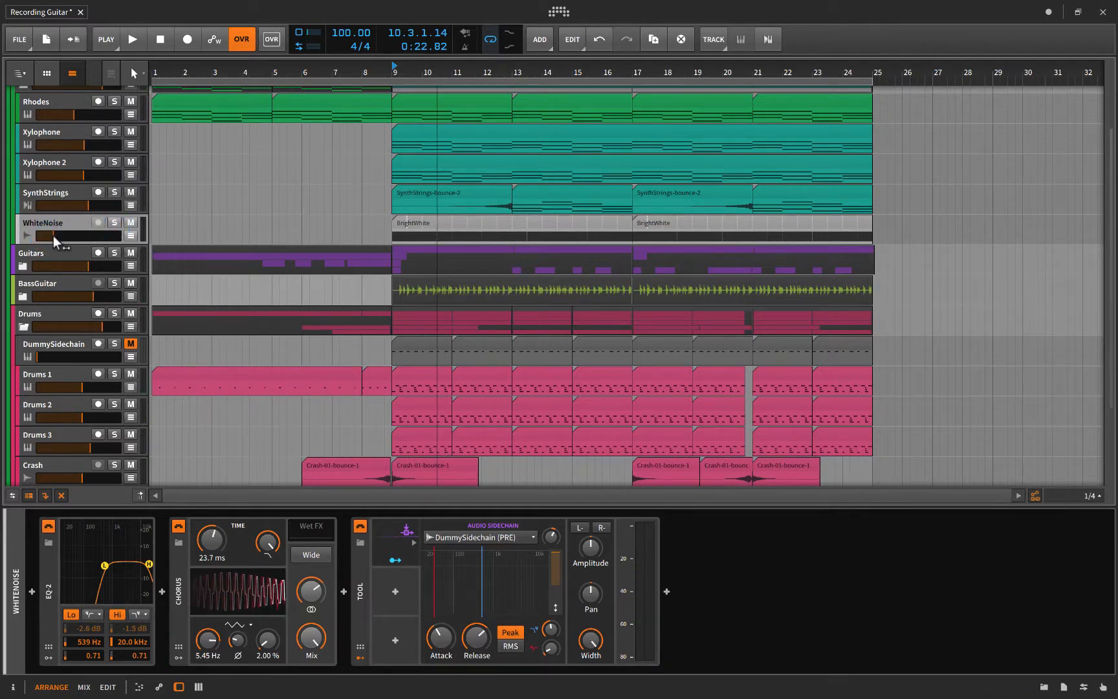
pyautogui.hotkey('ctrl', 'z')
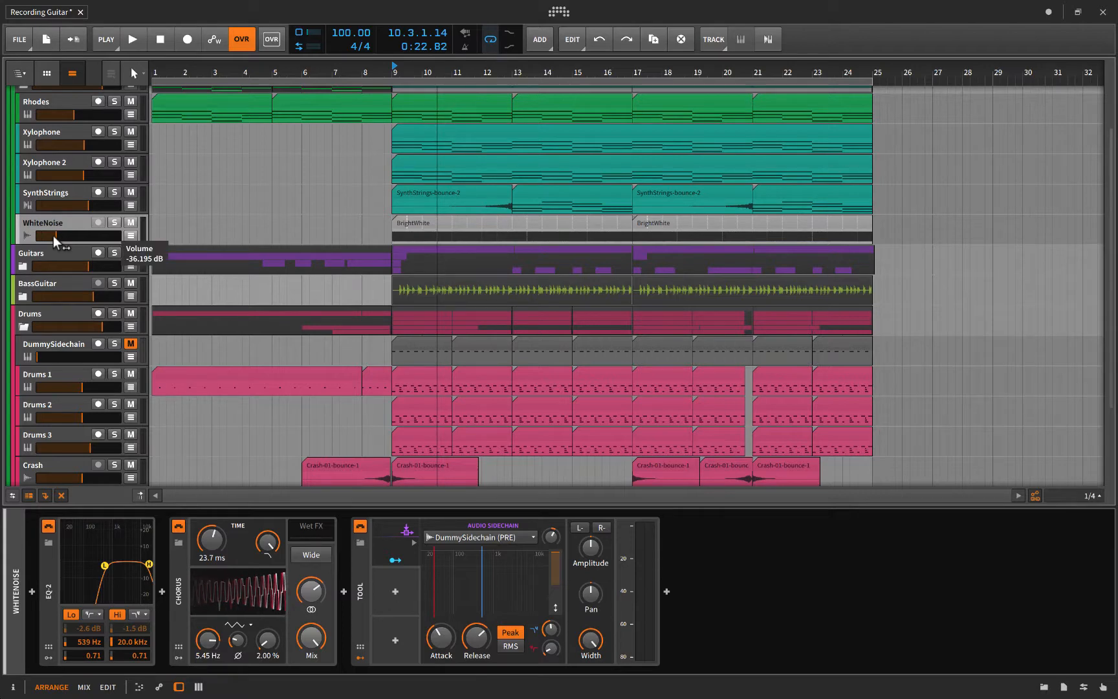
# Collapse the Pad/Arp group and expand the Guitars group to show its tracks
pyautogui.scroll(2, 49, 126)
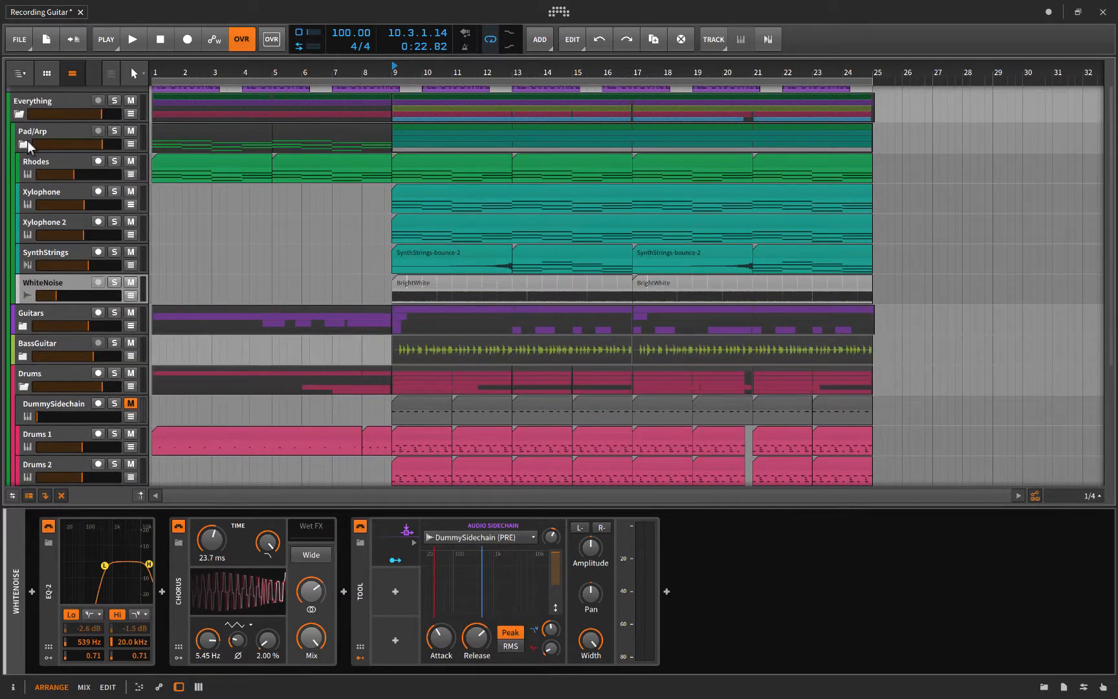
pyautogui.click(24, 143)
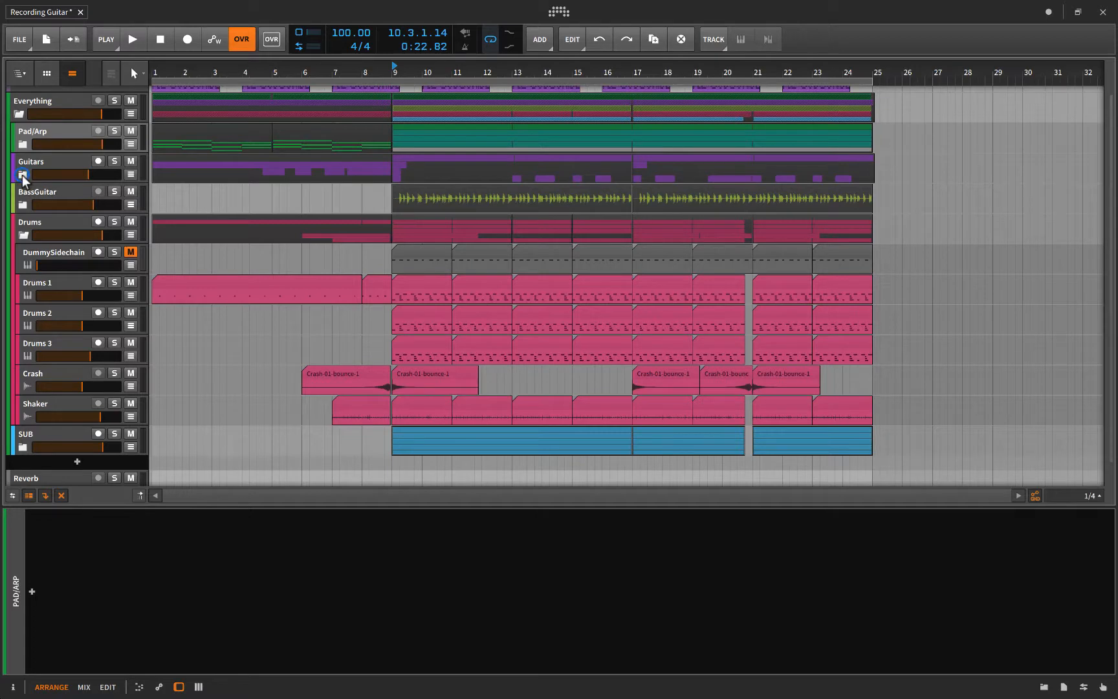
pyautogui.click(23, 174)
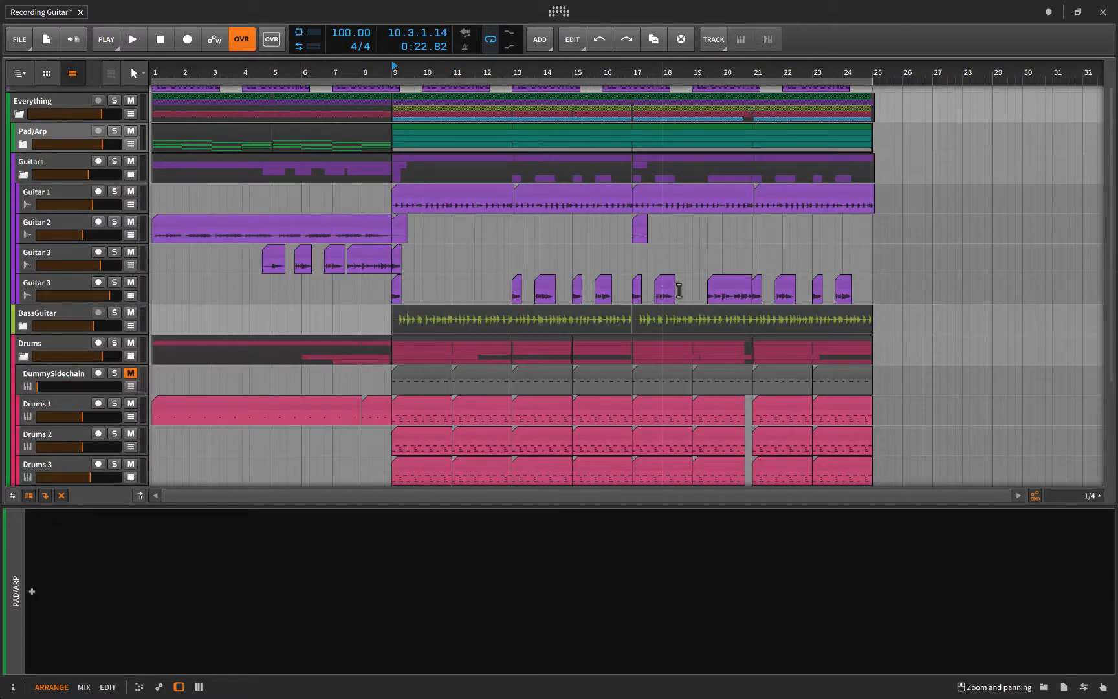
# Inspect the lower Guitar 3 track's FX Layer by expanding Delay-2 and briefly unfolding the Tool device with its LFO-modulated pan
pyautogui.click(44, 285)
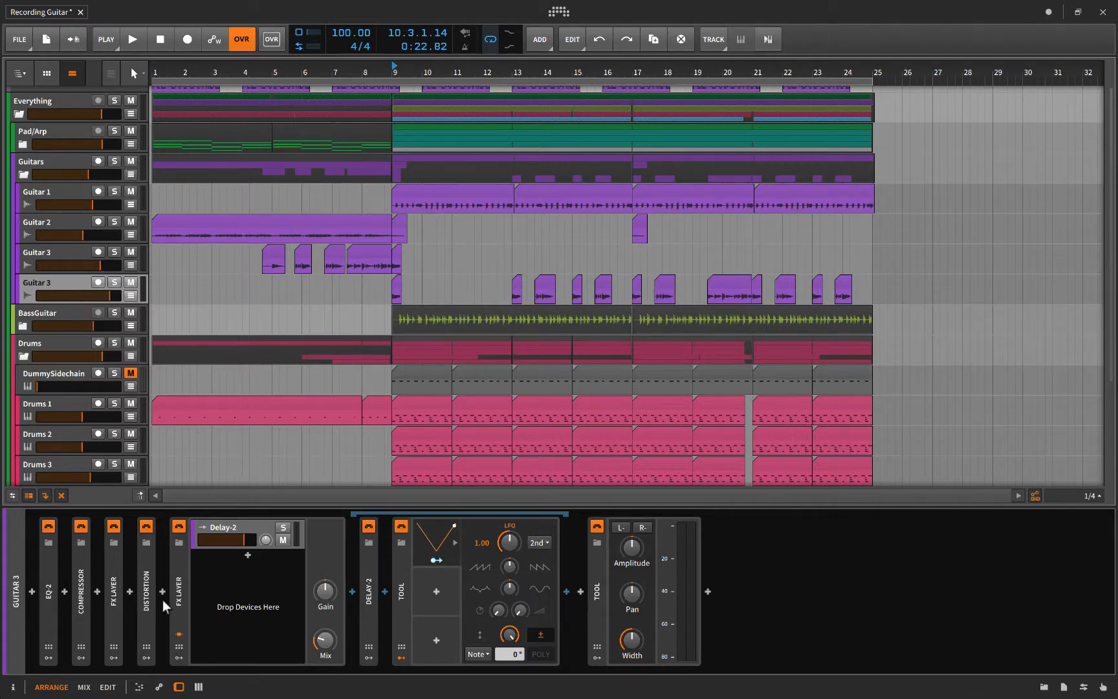
pyautogui.click(234, 533)
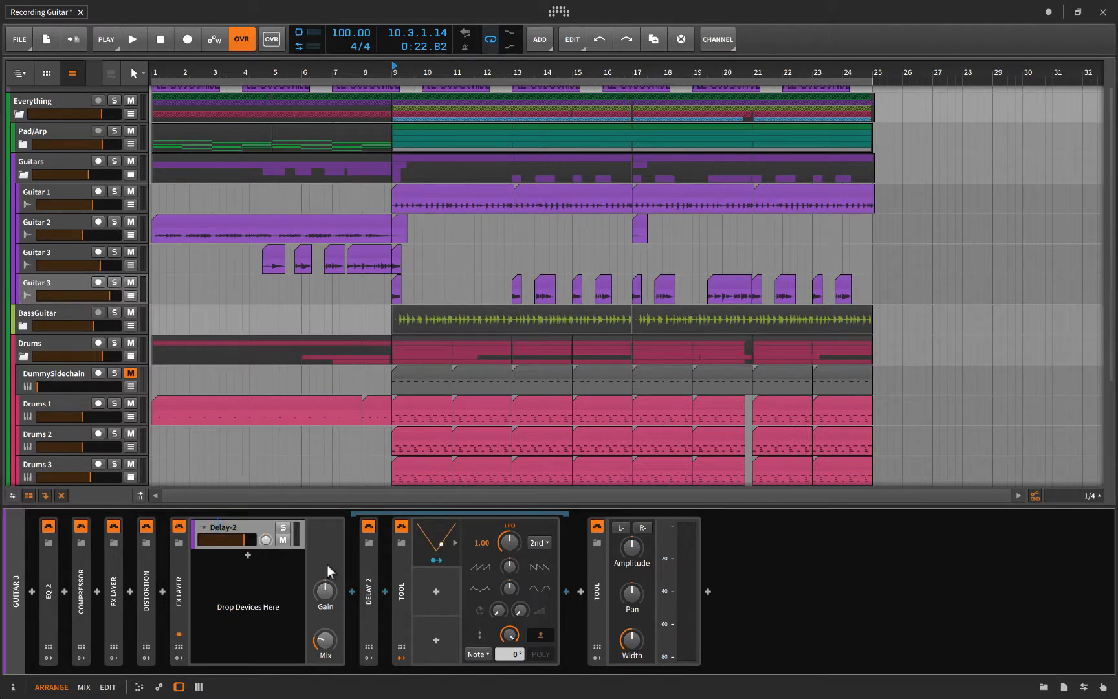
pyautogui.doubleClick(369, 581)
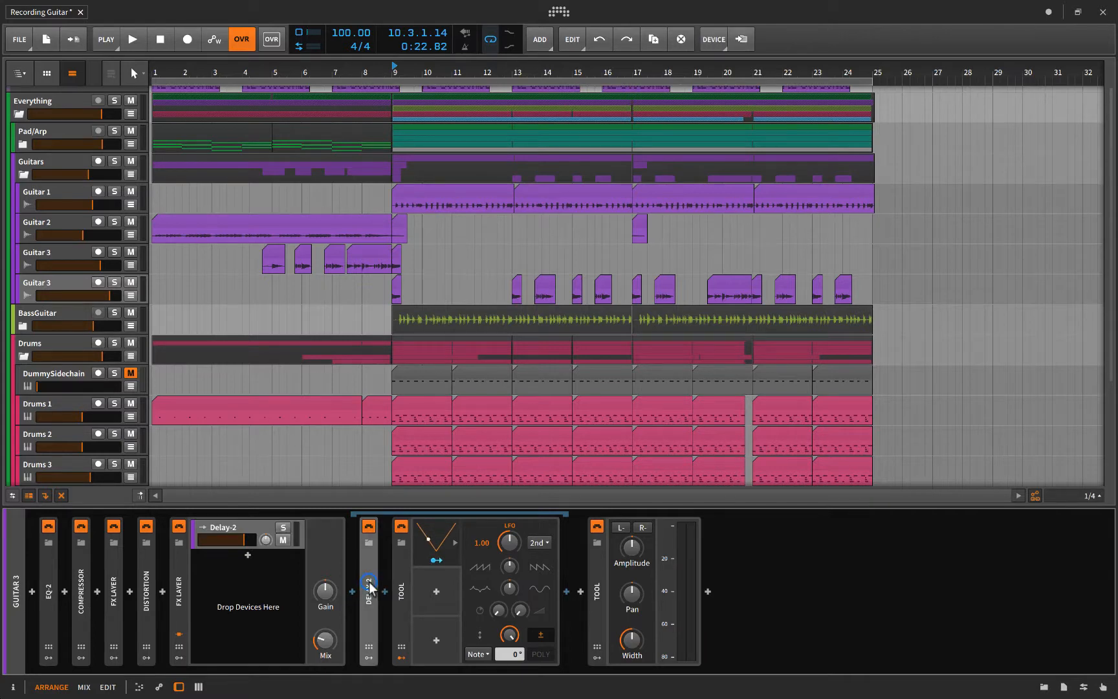
pyautogui.hscroll(3, 430, 575)
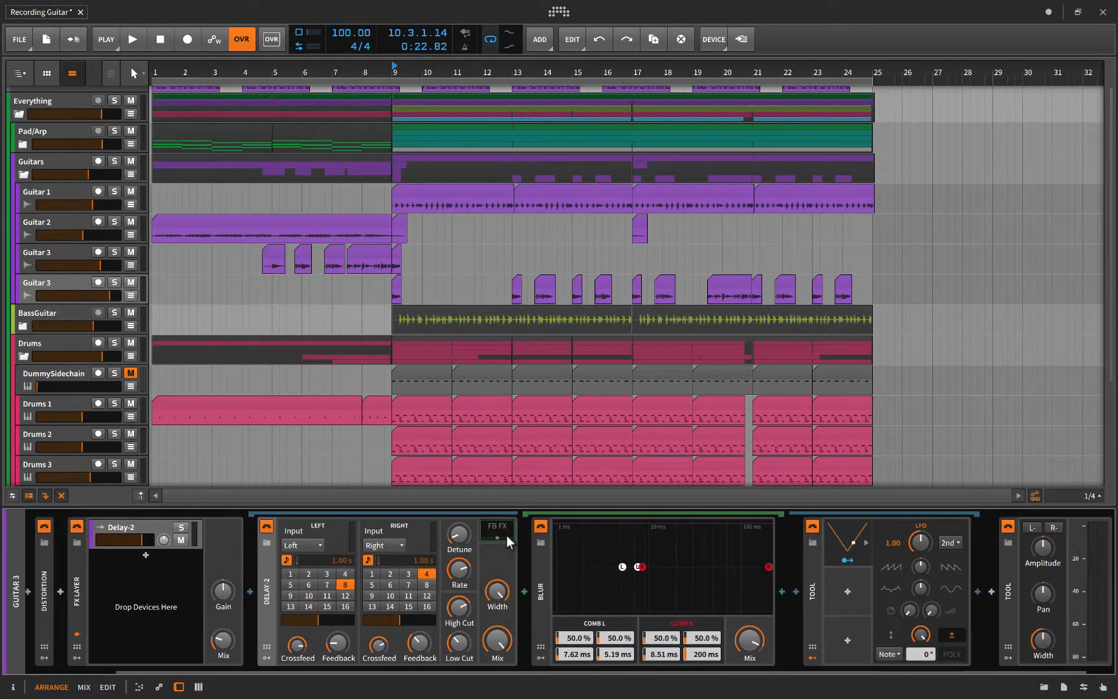
pyautogui.hscroll(-3, 498, 529)
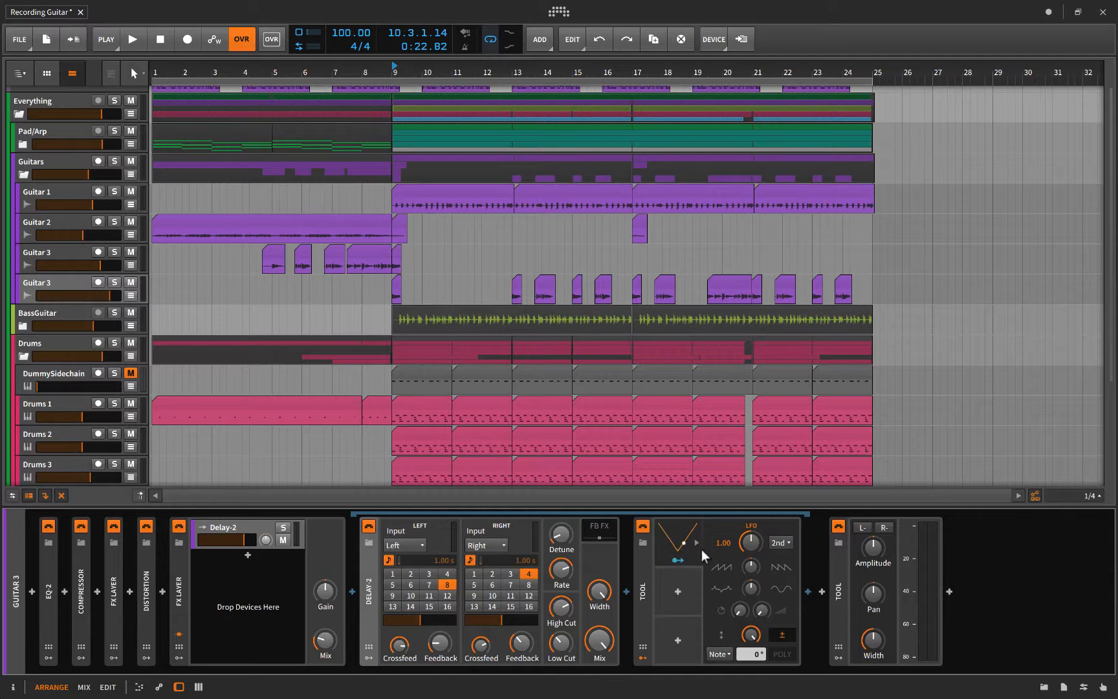
pyautogui.click(644, 591)
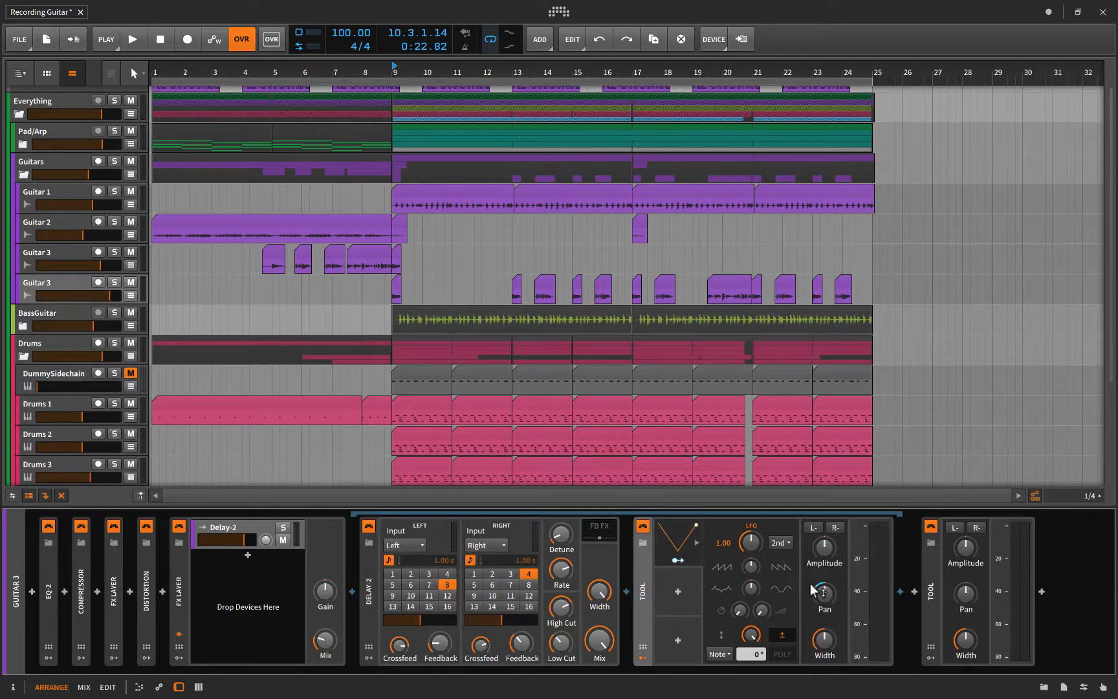
pyautogui.click(644, 579)
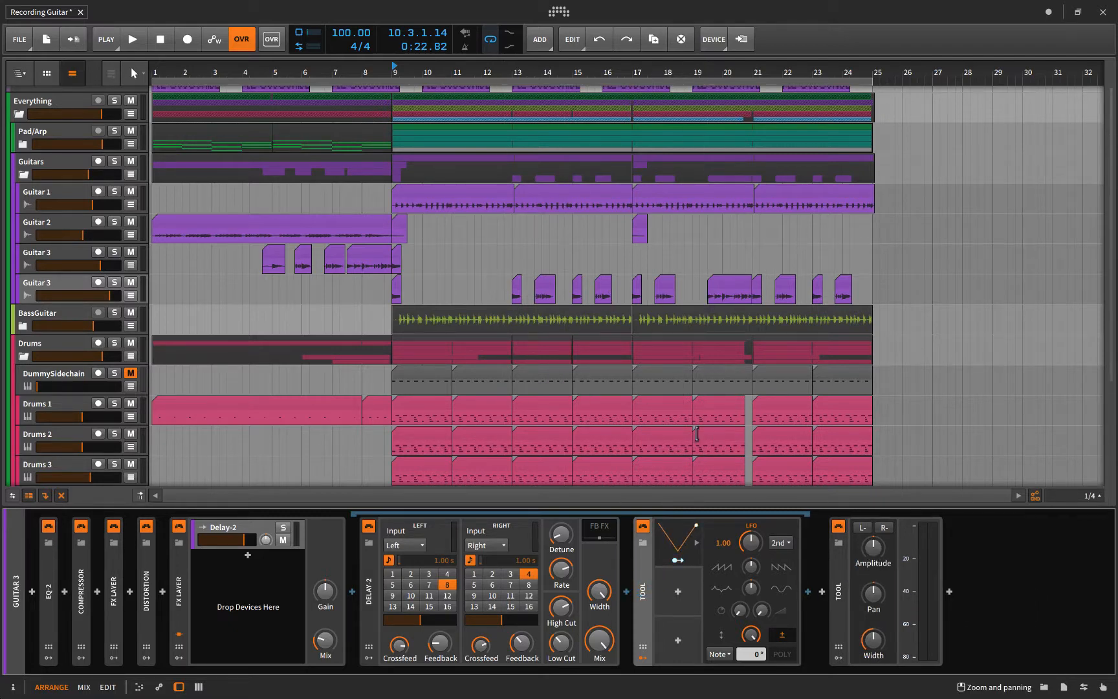
# Show the lower Guitar 3 track's automation lane and switch it to the Mixer Pan parameter
pyautogui.click(130, 296)
pyautogui.click(97, 313)
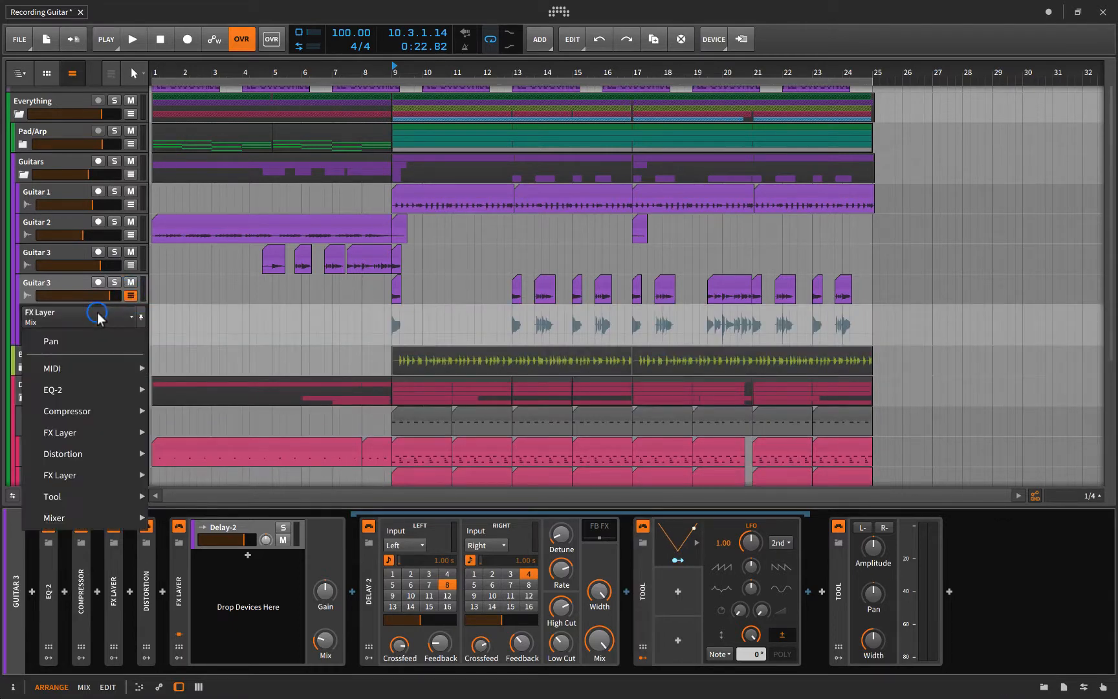
pyautogui.click(102, 345)
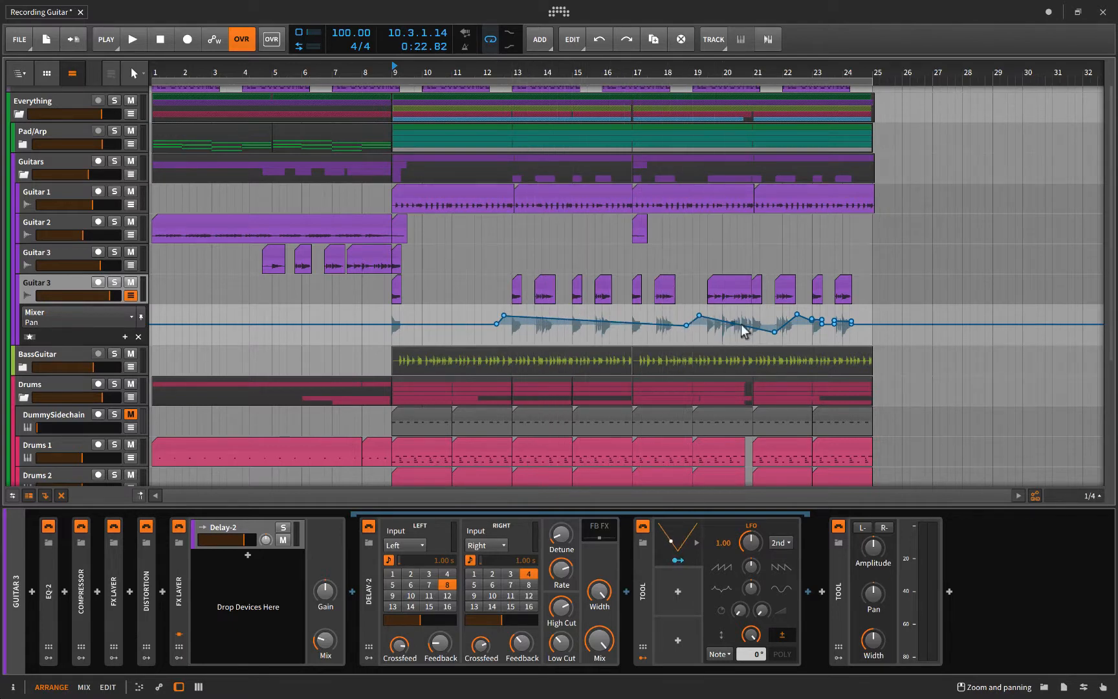
# Hide the lower Guitar 3 track's automation lane and audition the track soloed from its long clip in bar 19, then clear the solo
pyautogui.click(304, 324)
pyautogui.click(130, 296)
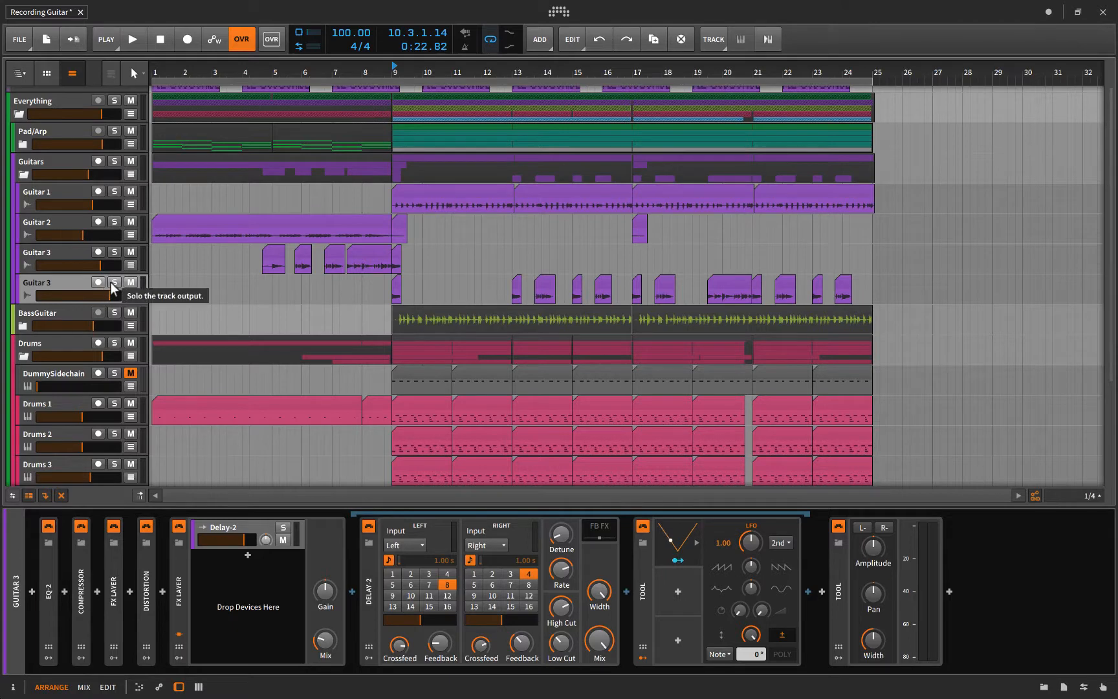
pyautogui.click(114, 282)
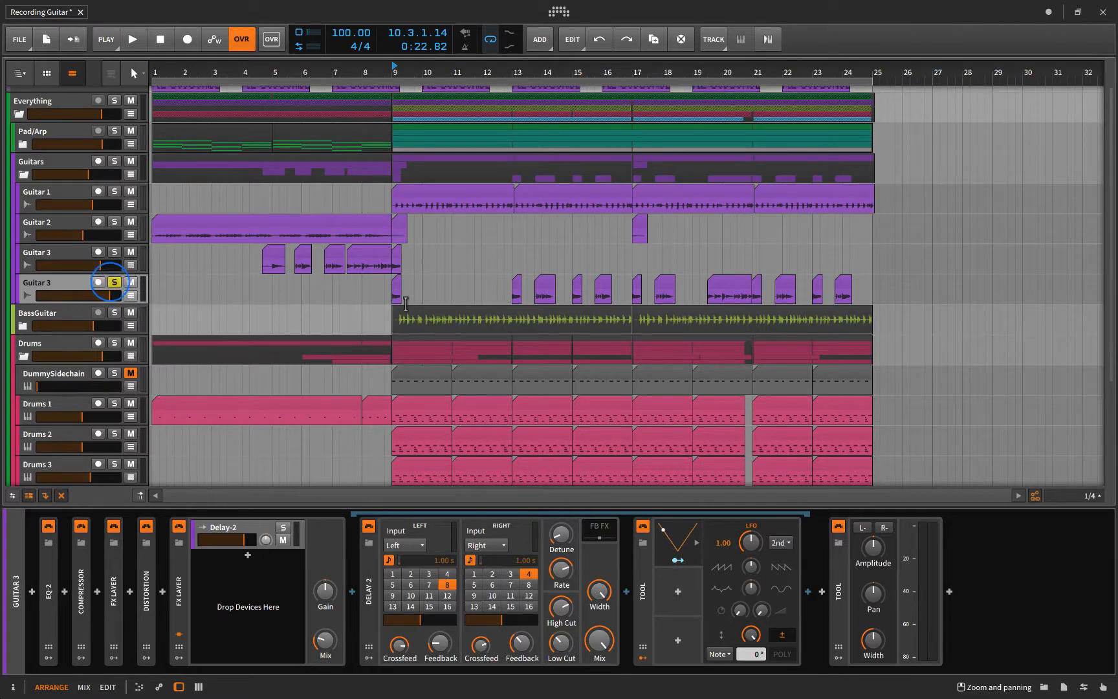
pyautogui.click(706, 289)
pyautogui.press('space')
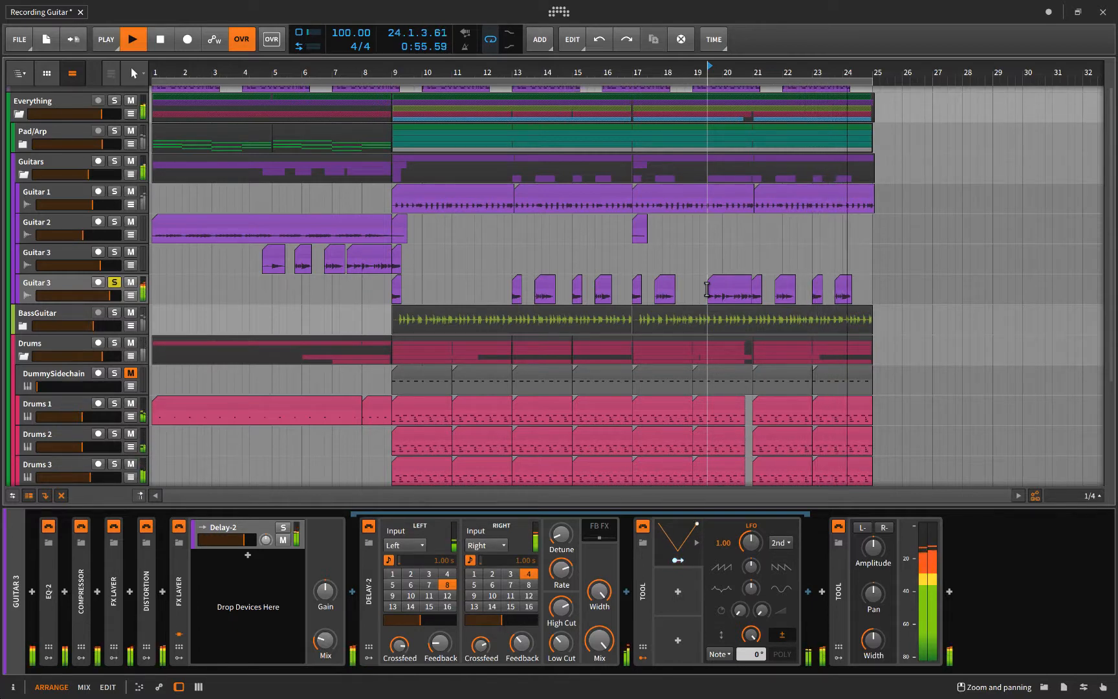
pyautogui.press('space')
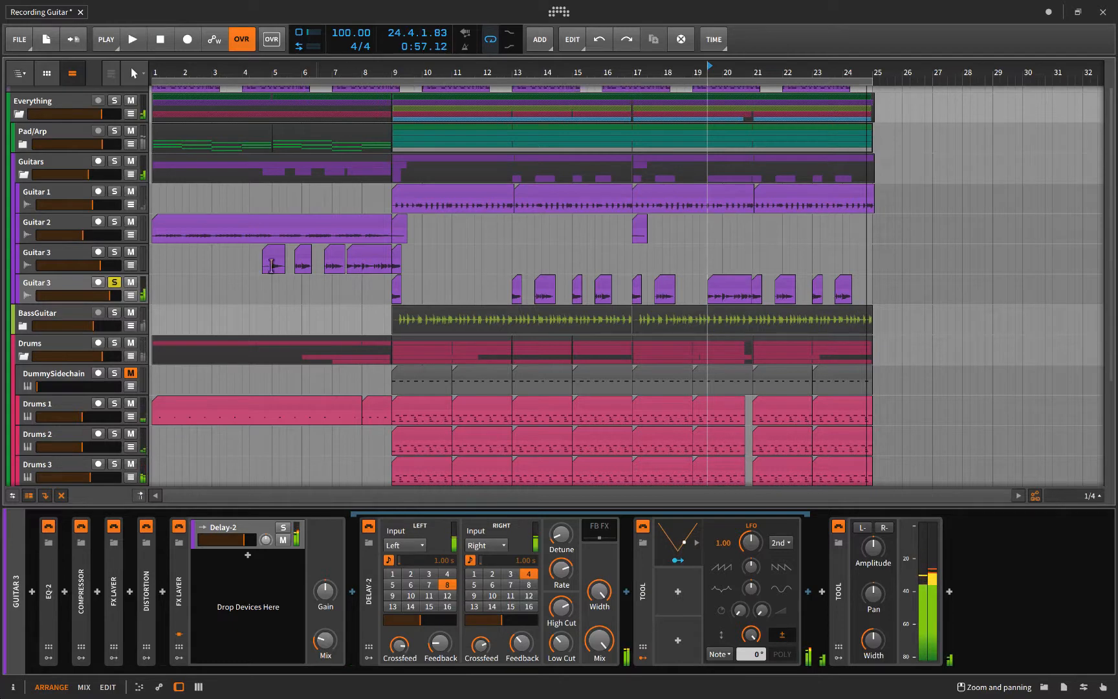
pyautogui.click(115, 282)
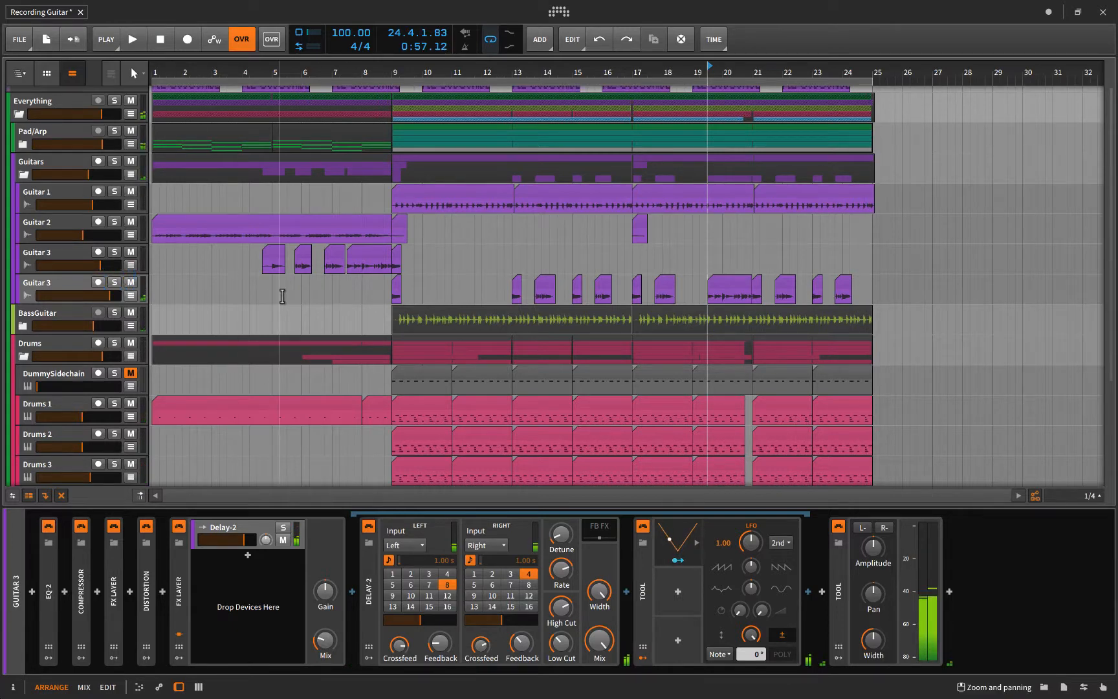
# Expand the BassGuitar group and show the effects chain of the BassGuitar track inside it
pyautogui.scroll(-1, 293, 287)
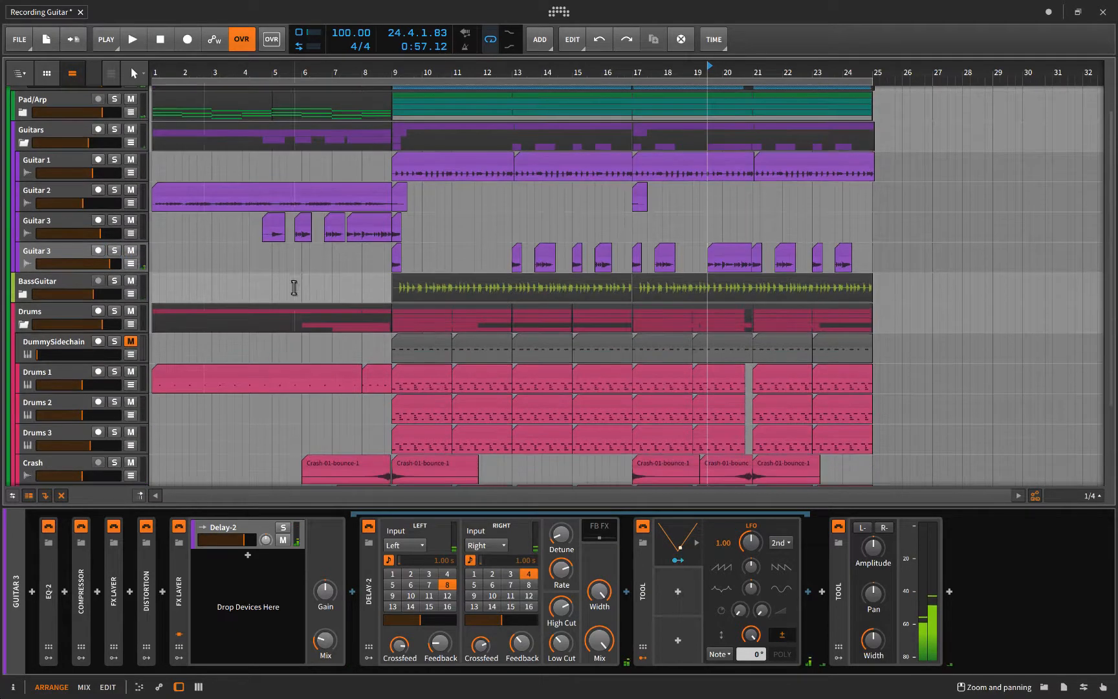
pyautogui.click(46, 280)
pyautogui.click(23, 294)
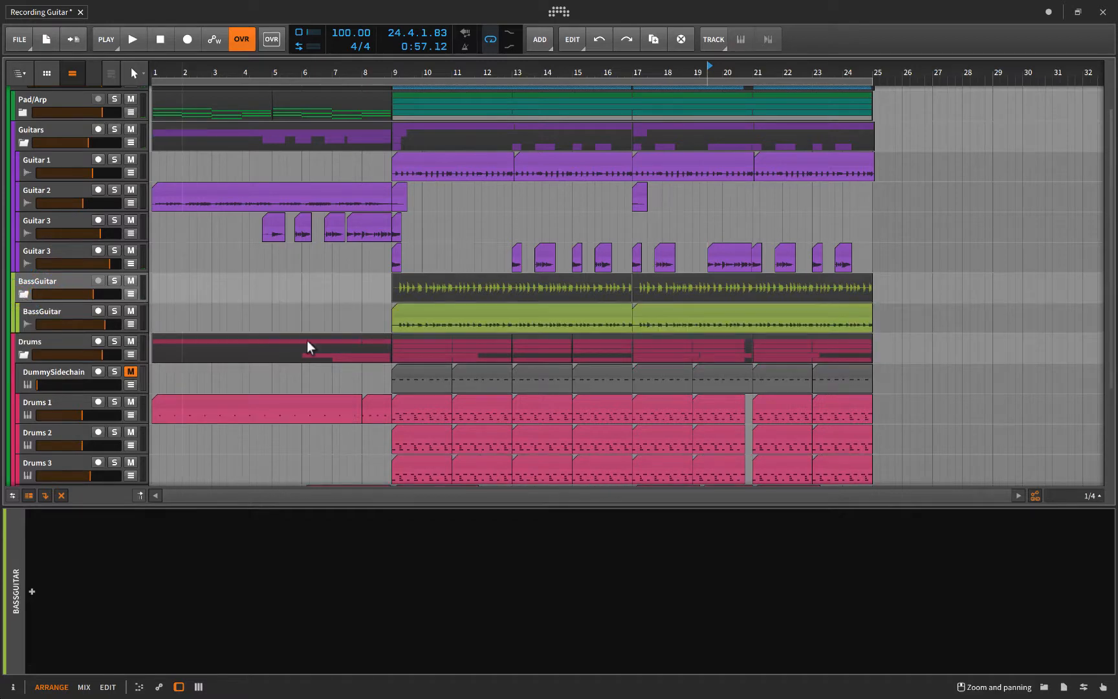
pyautogui.click(62, 320)
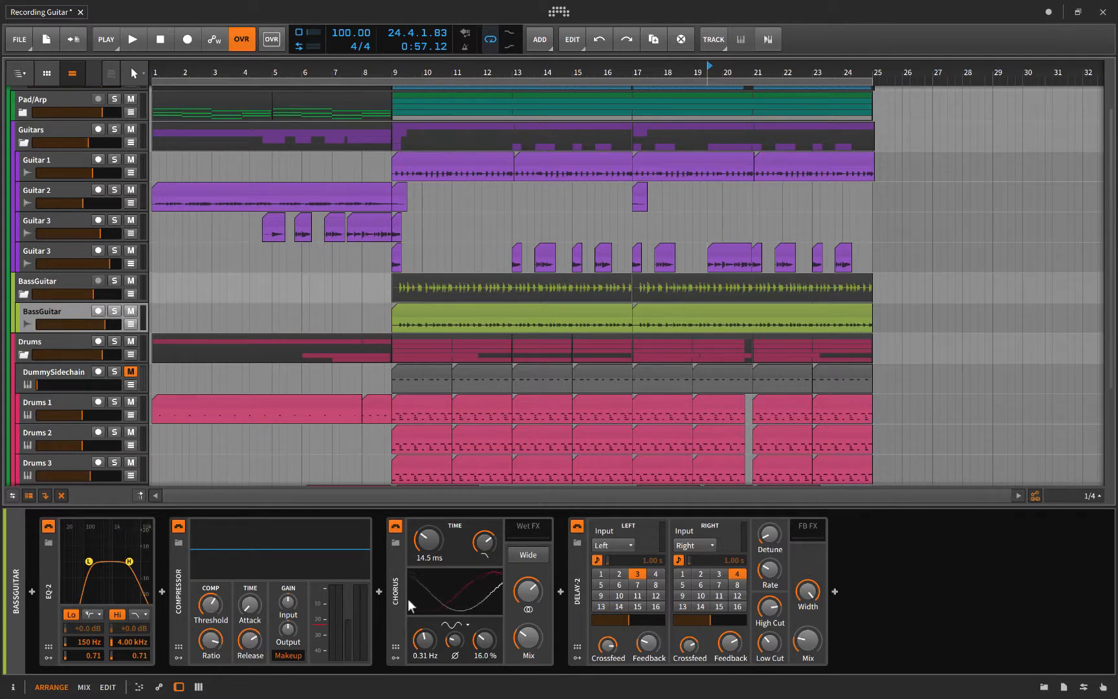
# Audition the BassGuitar track from bar 9, first within the full mix and then soloed
pyautogui.click(386, 318)
pyautogui.click(52, 313)
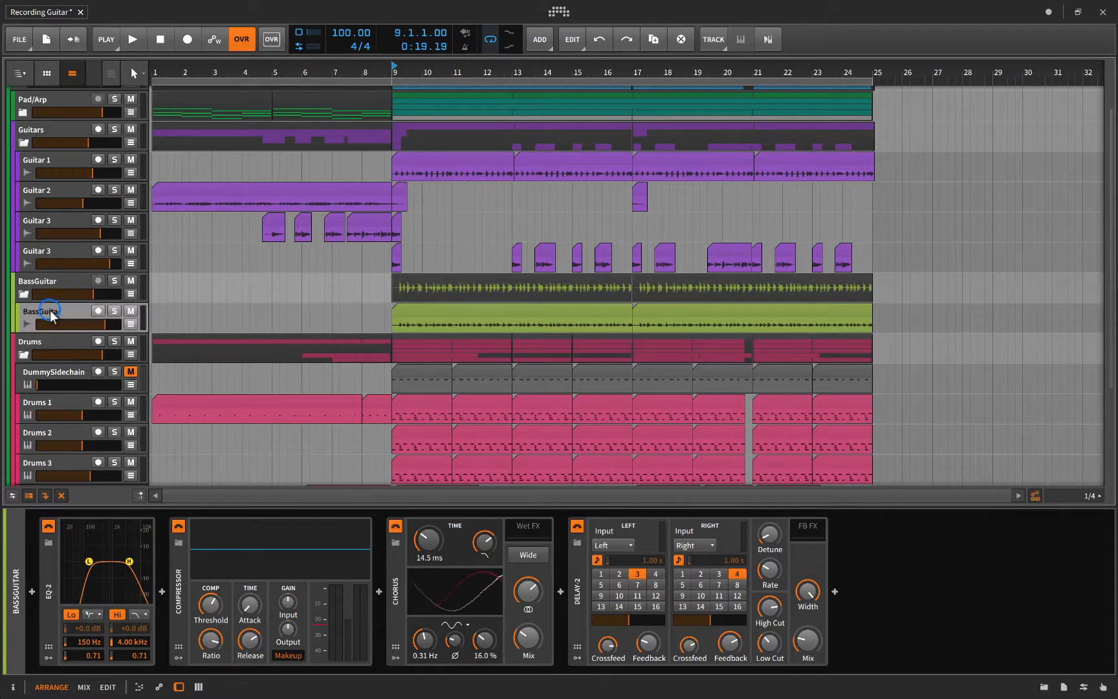
pyautogui.click(35, 286)
pyautogui.click(41, 309)
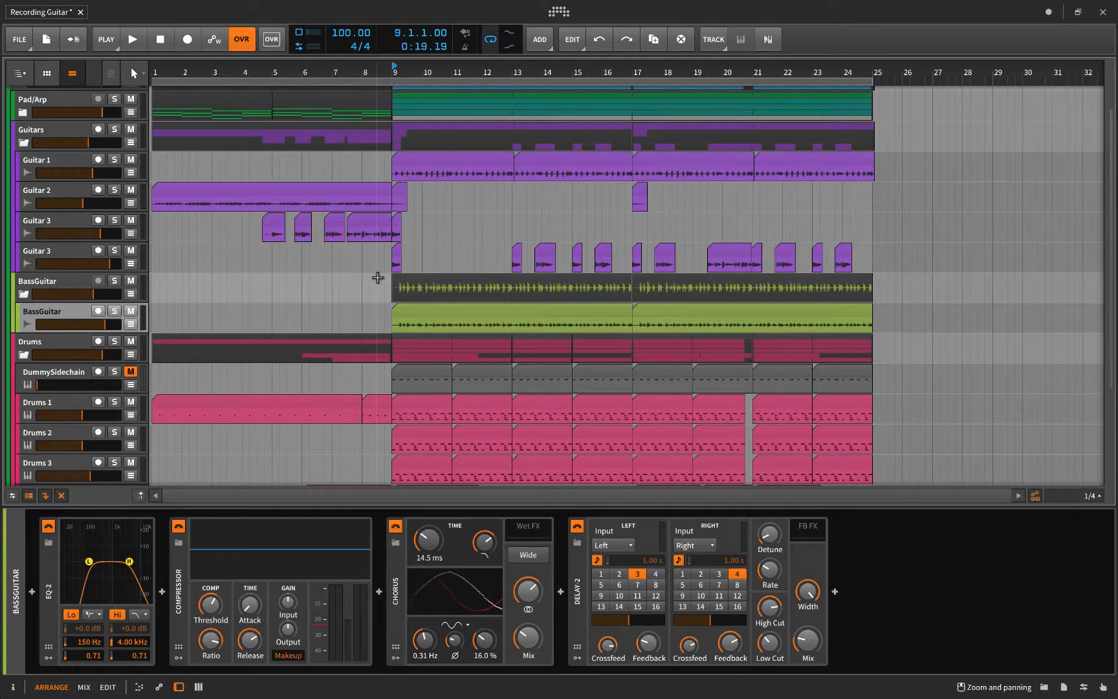
pyautogui.click(388, 314)
pyautogui.press('space')
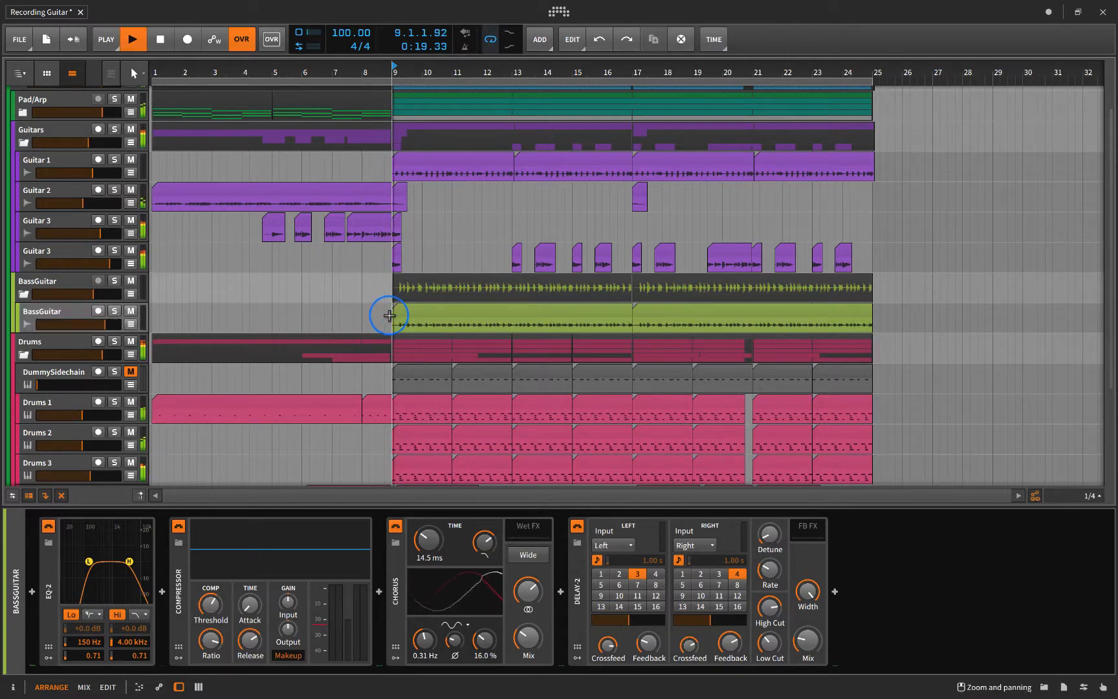
pyautogui.press('s')
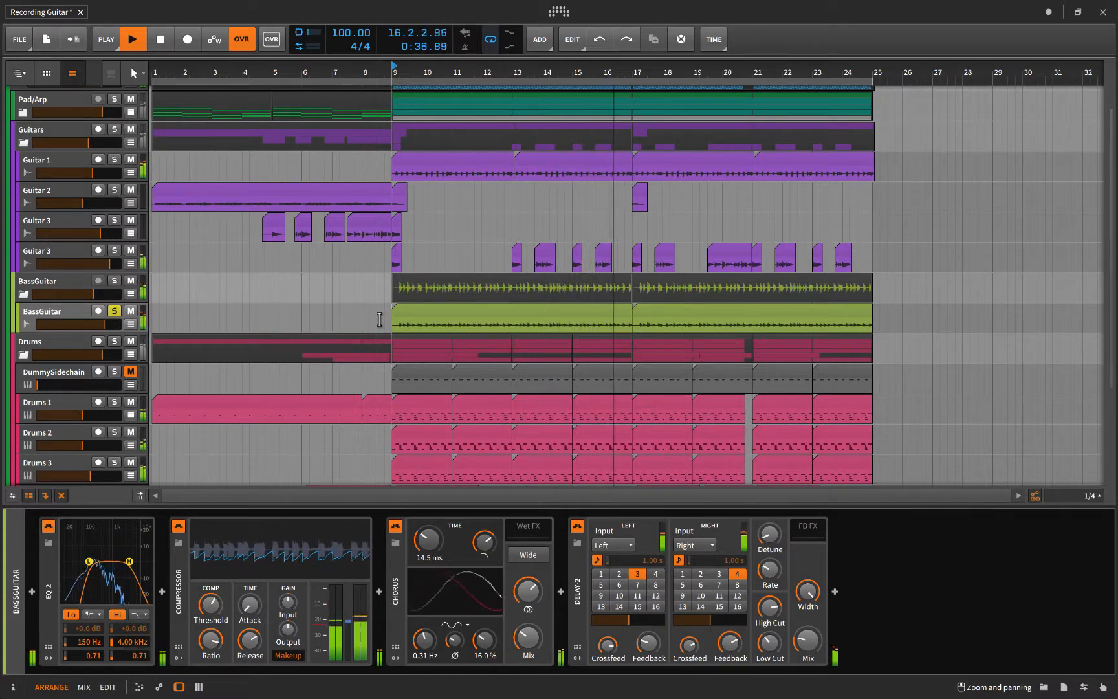
pyautogui.press('space')
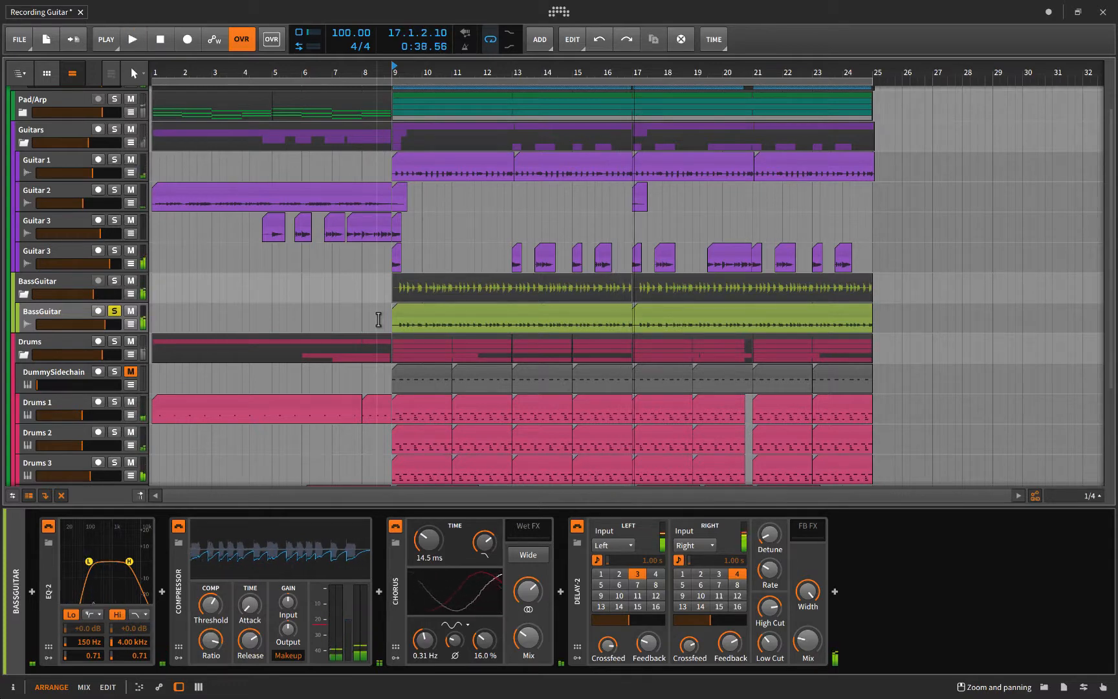
# Collapse the BassGuitar and Guitars groups and show the DummySidechain track's Drum Machine in the Drums group
pyautogui.click(22, 293)
pyautogui.click(23, 142)
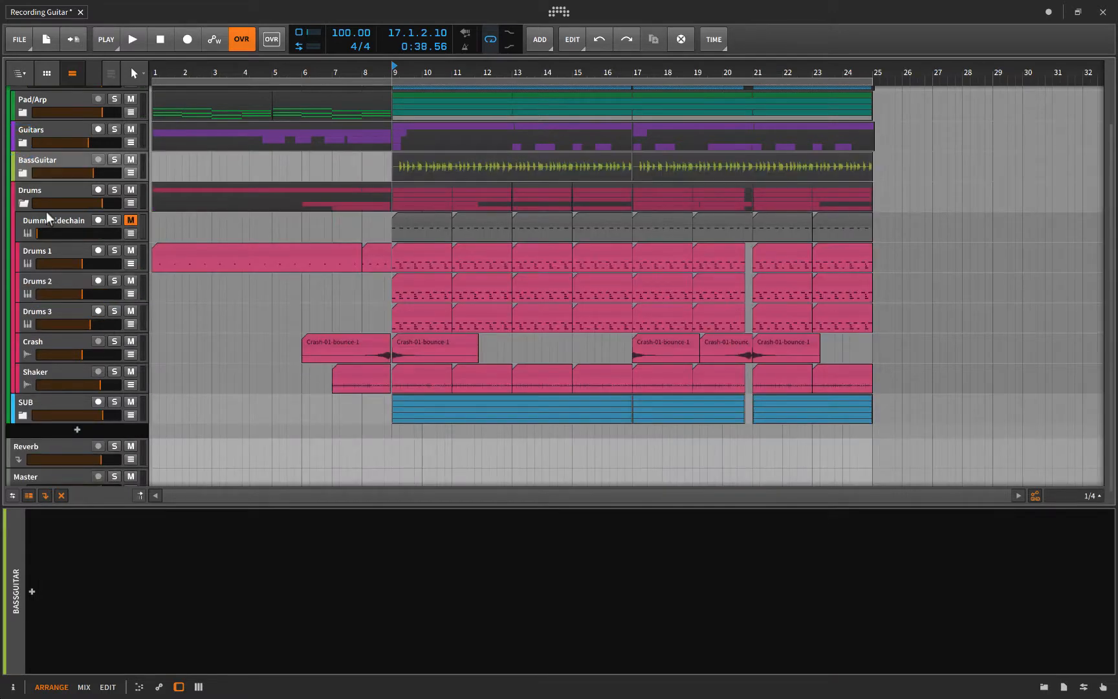
pyautogui.click(49, 188)
pyautogui.click(54, 219)
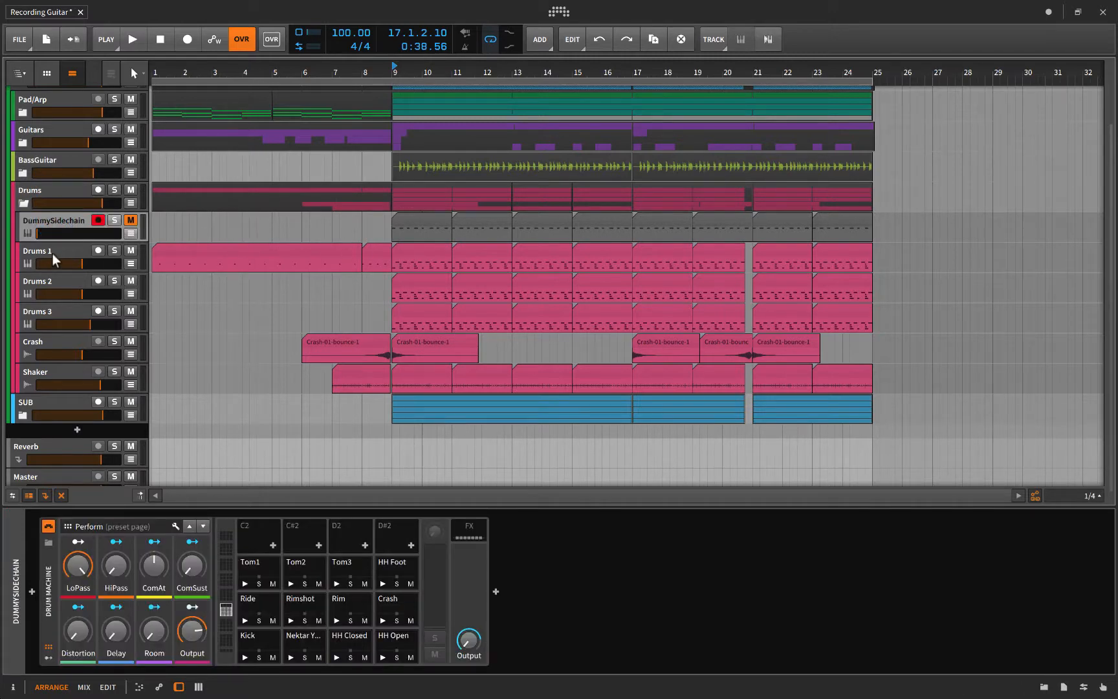
# Try deleting the HH Open, HH Closed and Snare notes from the Drums 1 clip at bar 9, and undo the deletions
pyautogui.doubleClick(399, 247)
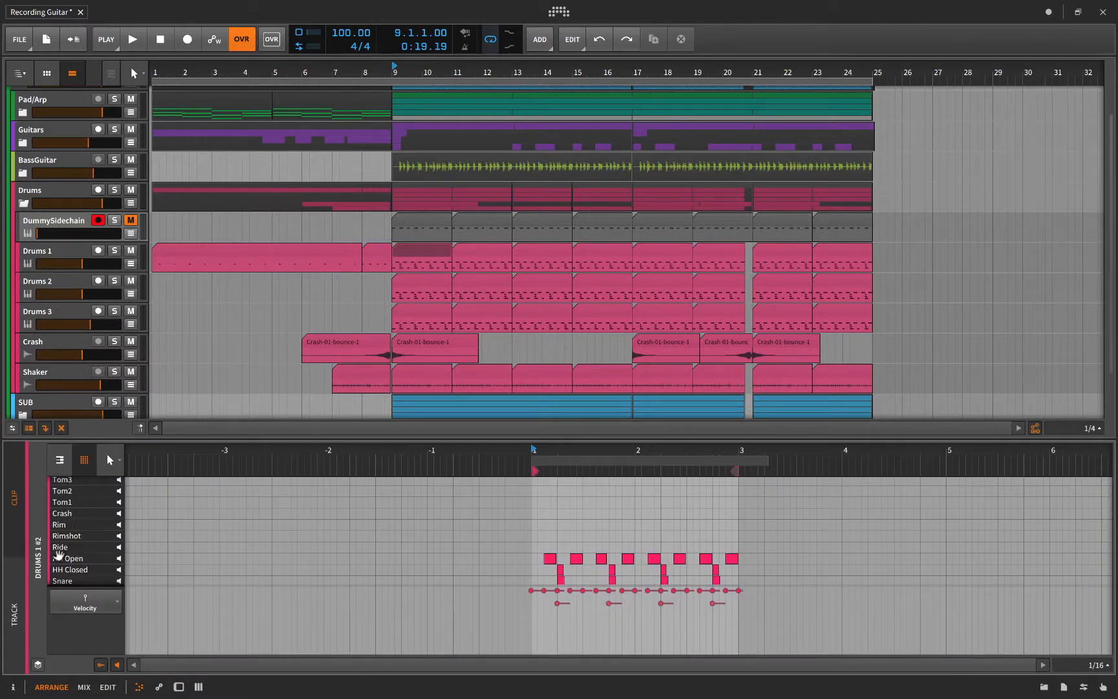
pyautogui.click(67, 559)
pyautogui.press('Delete')
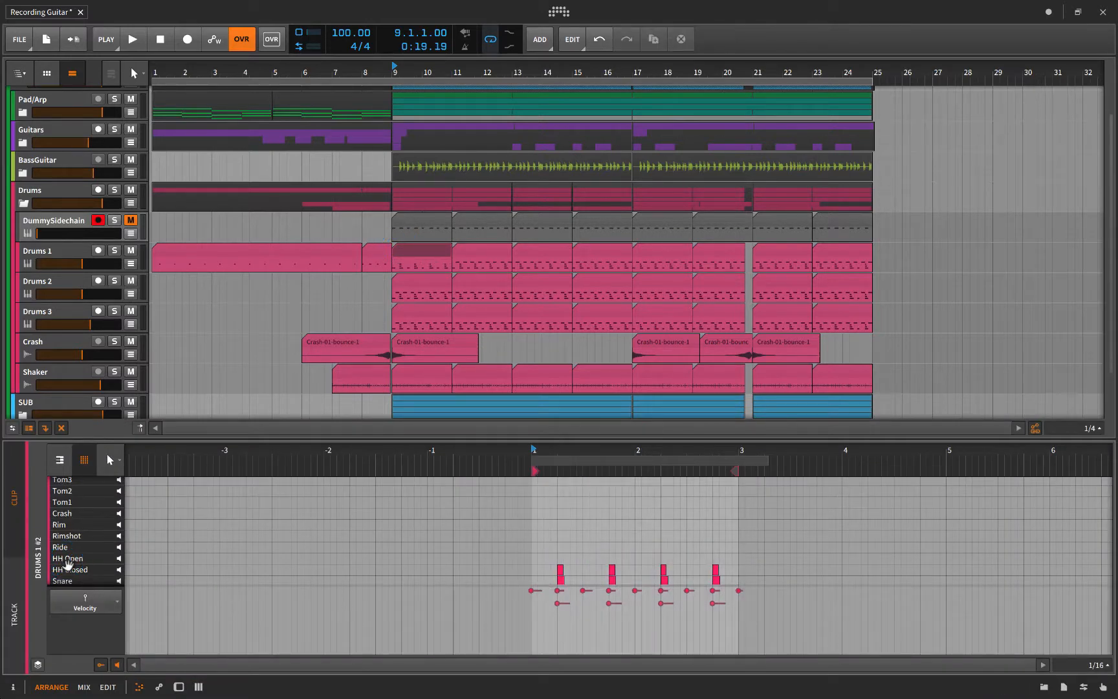
pyautogui.click(70, 571)
pyautogui.press('Delete')
pyautogui.scroll(-1, 69, 574)
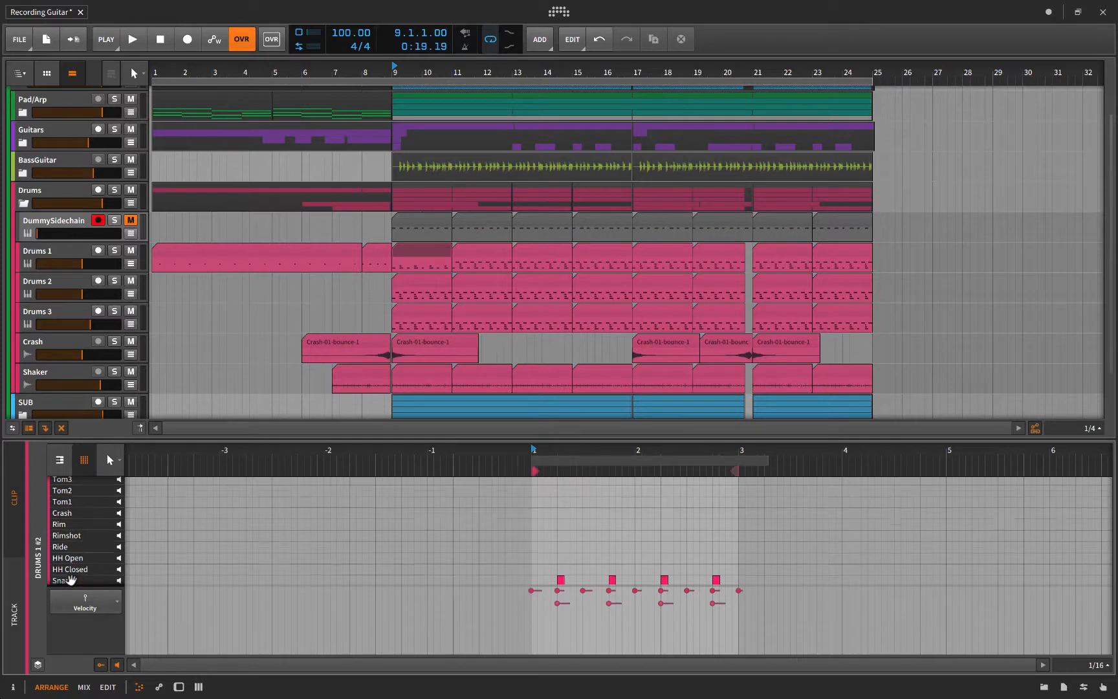
pyautogui.click(71, 568)
pyautogui.press('Delete')
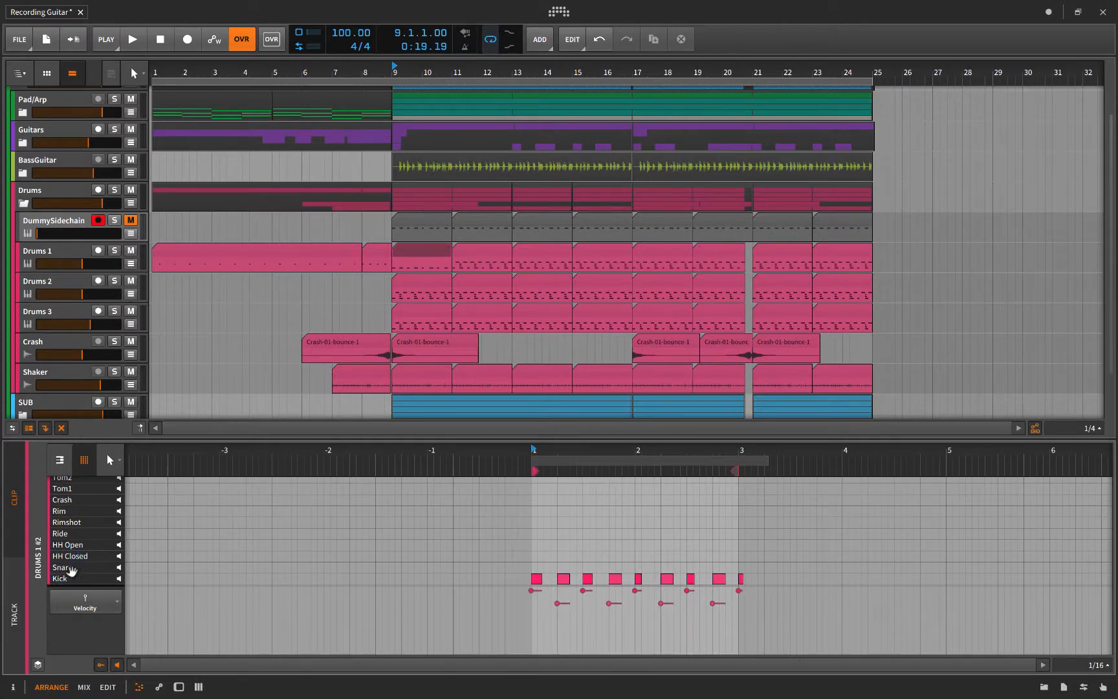
pyautogui.hotkey('ctrl', 'z')
pyautogui.hotkey('ctrl', 'z')
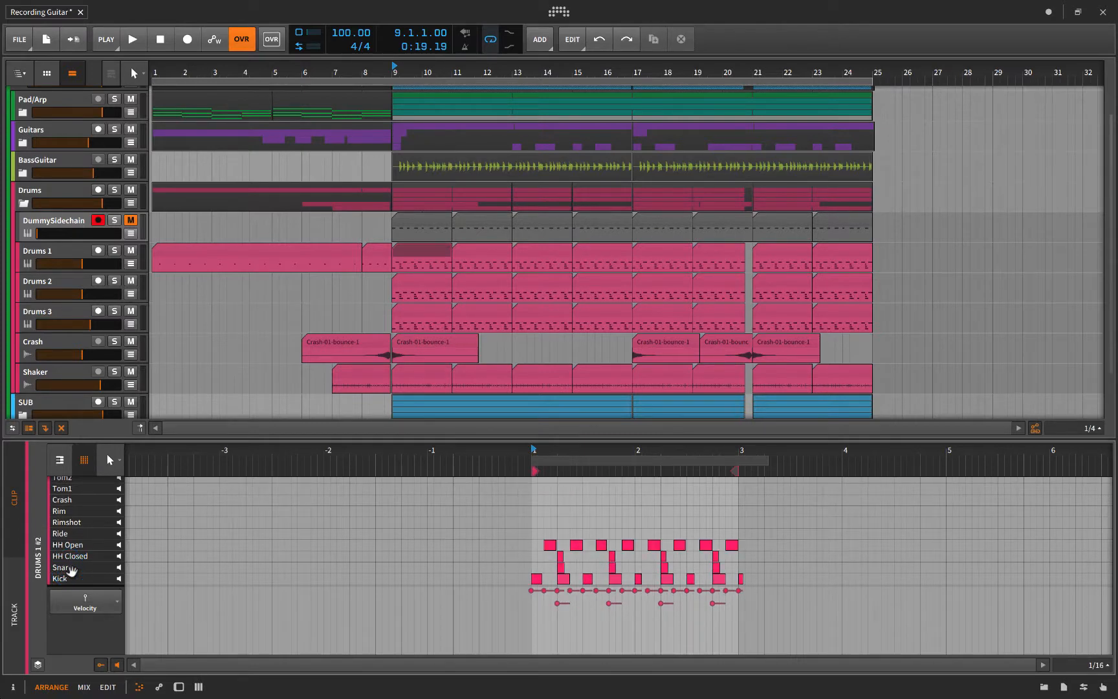
# Hide the clip editor to enlarge the arrangement and disarm recording on the DummySidechain track
pyautogui.moveTo(207, 441); pyautogui.dragTo(207, 617)
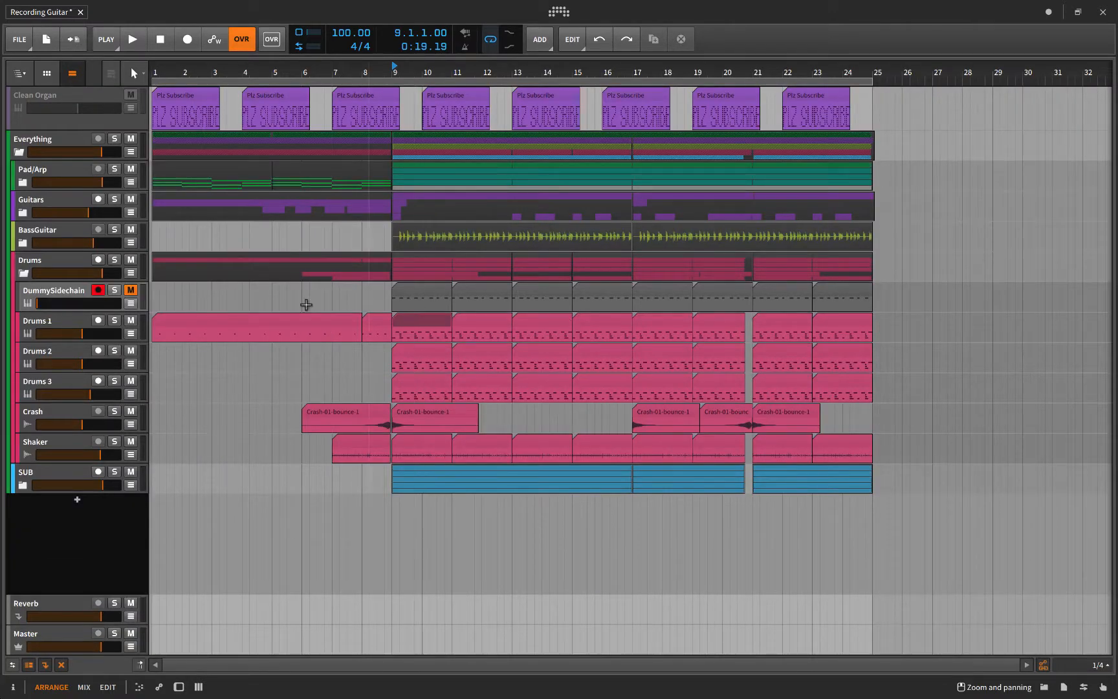
pyautogui.click(99, 291)
pyautogui.click(51, 287)
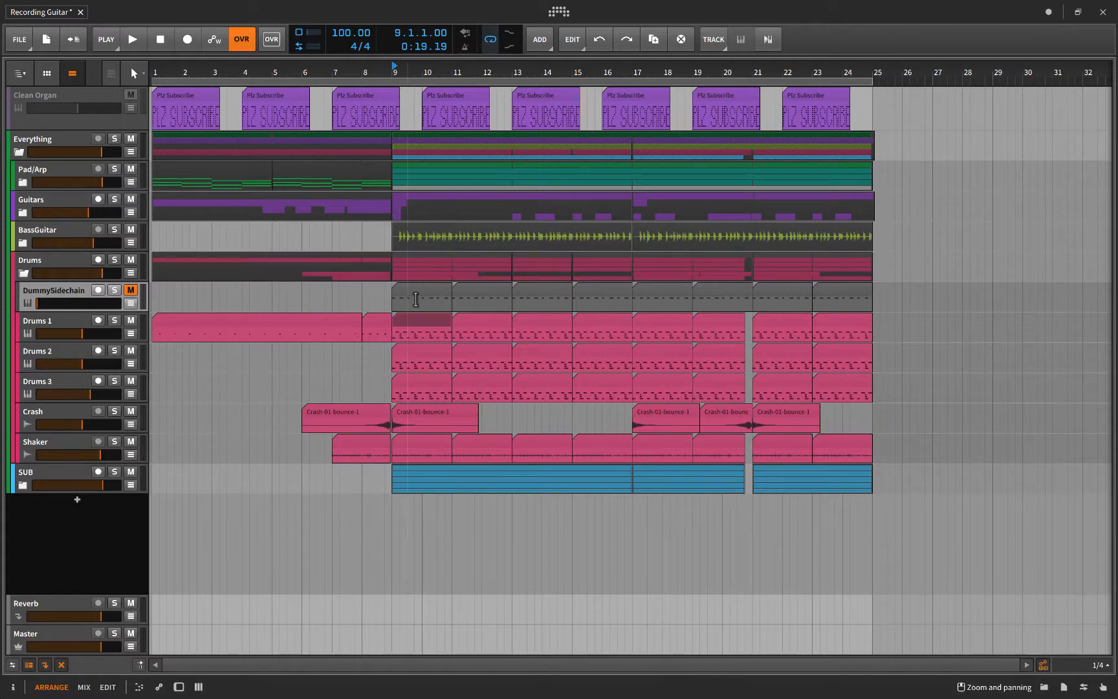
# View the notes of the Drums 1 clip at bar 9 again and return to the DummySidechain track's Drum Machine
pyautogui.click(64, 315)
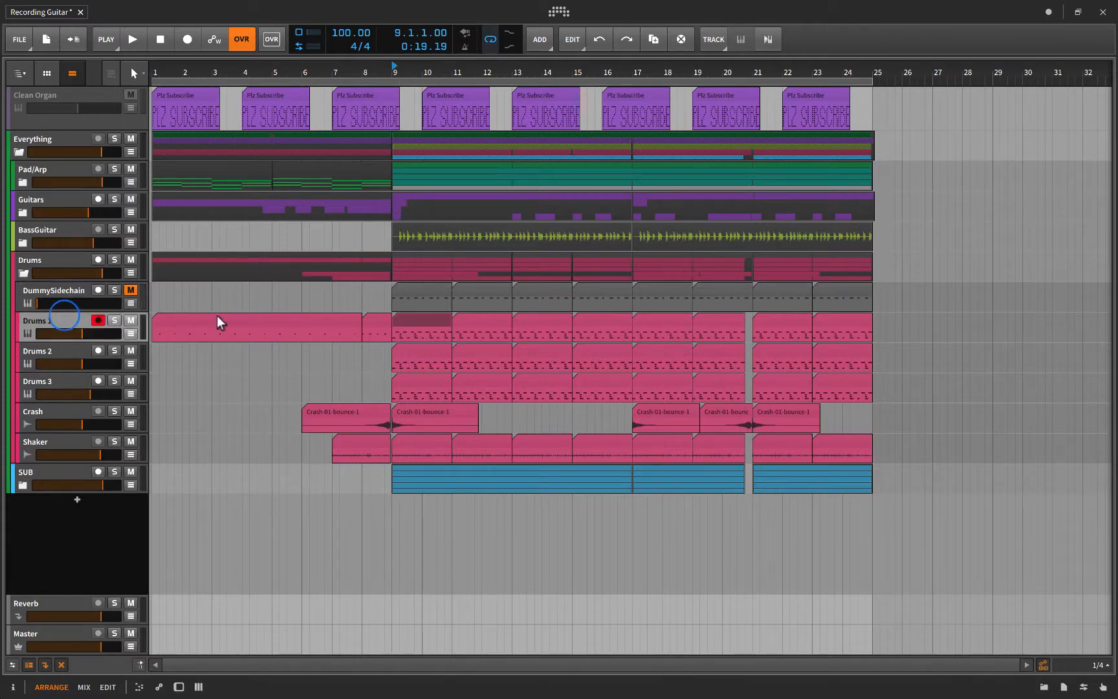
pyautogui.doubleClick(399, 317)
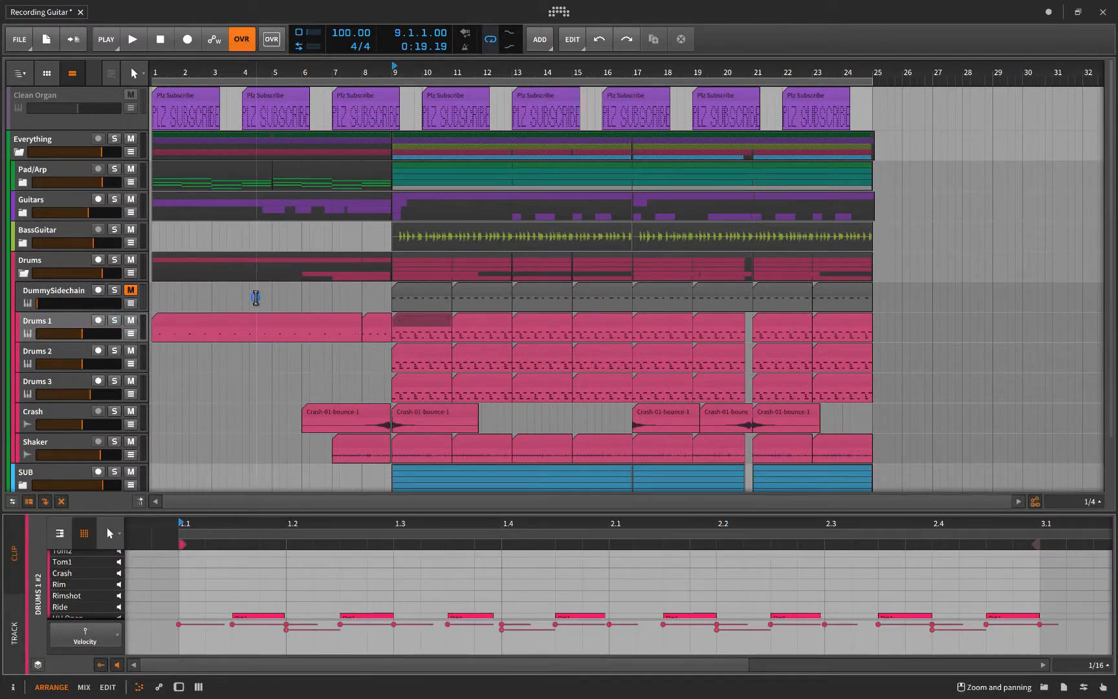
pyautogui.click(255, 298)
pyautogui.click(58, 302)
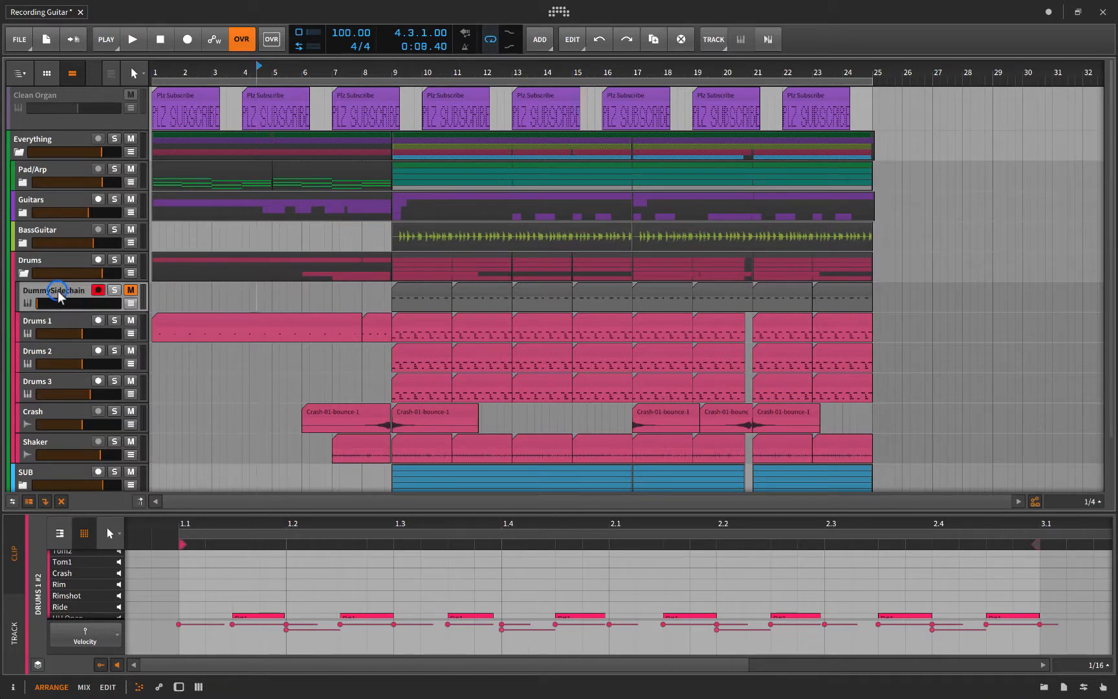
pyautogui.click(98, 290)
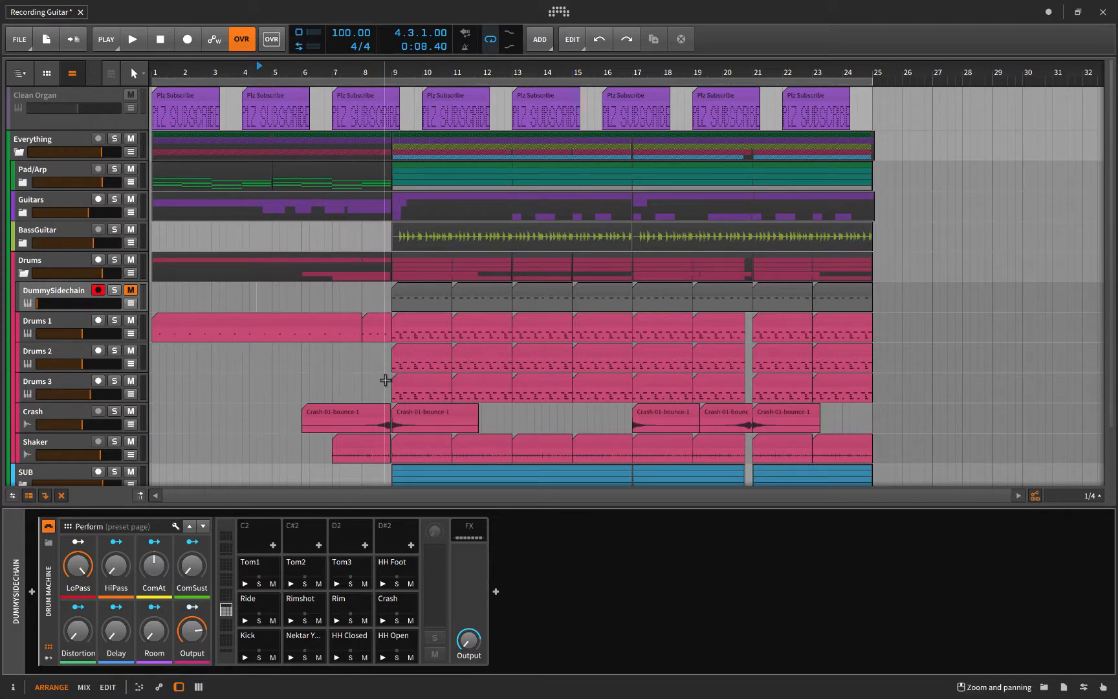
# Inspect the Drums 3 track's Hi-Hat Op pad by unfolding its Sampler and viewing the Reverb that follows it
pyautogui.scroll(-2, 385, 380)
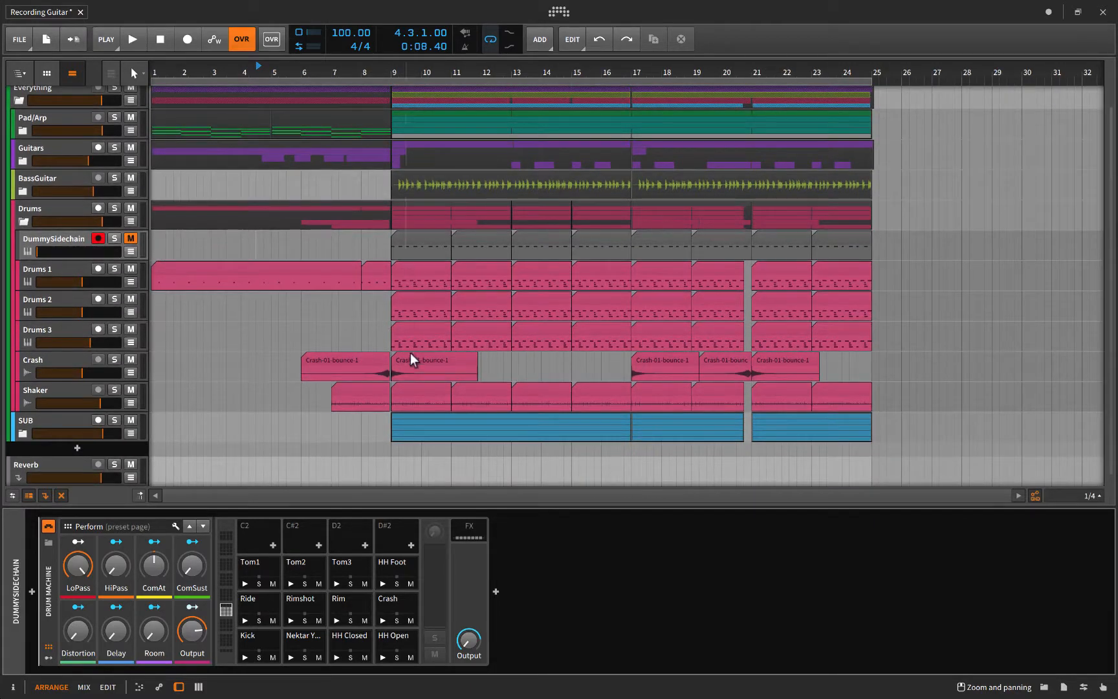
pyautogui.click(61, 341)
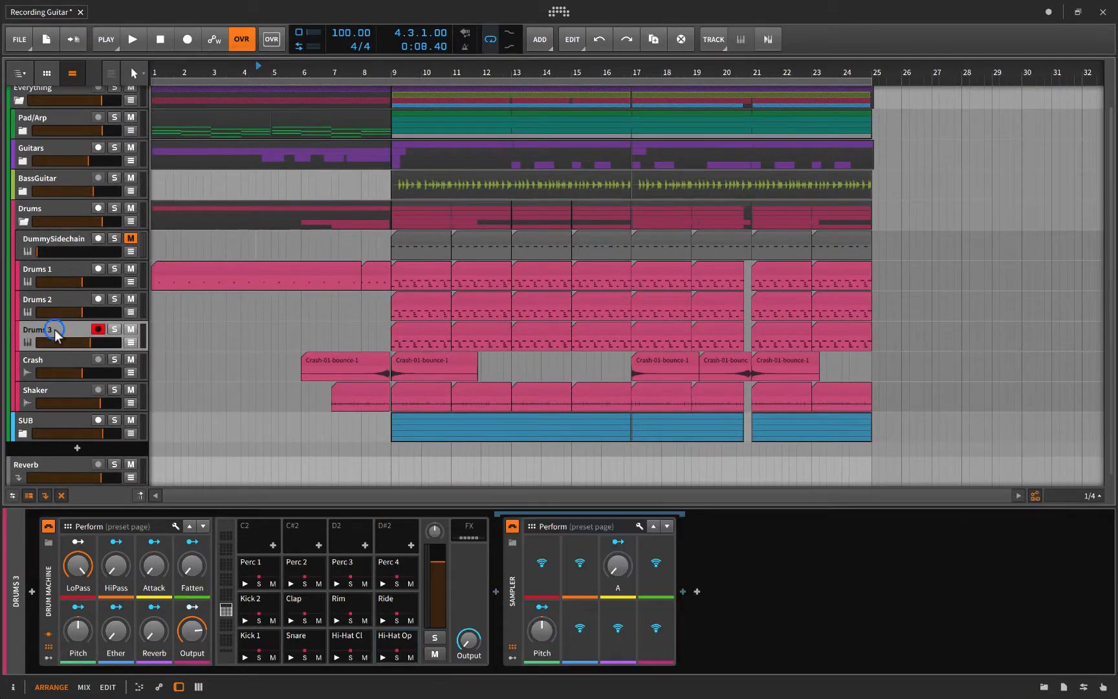
pyautogui.click(398, 642)
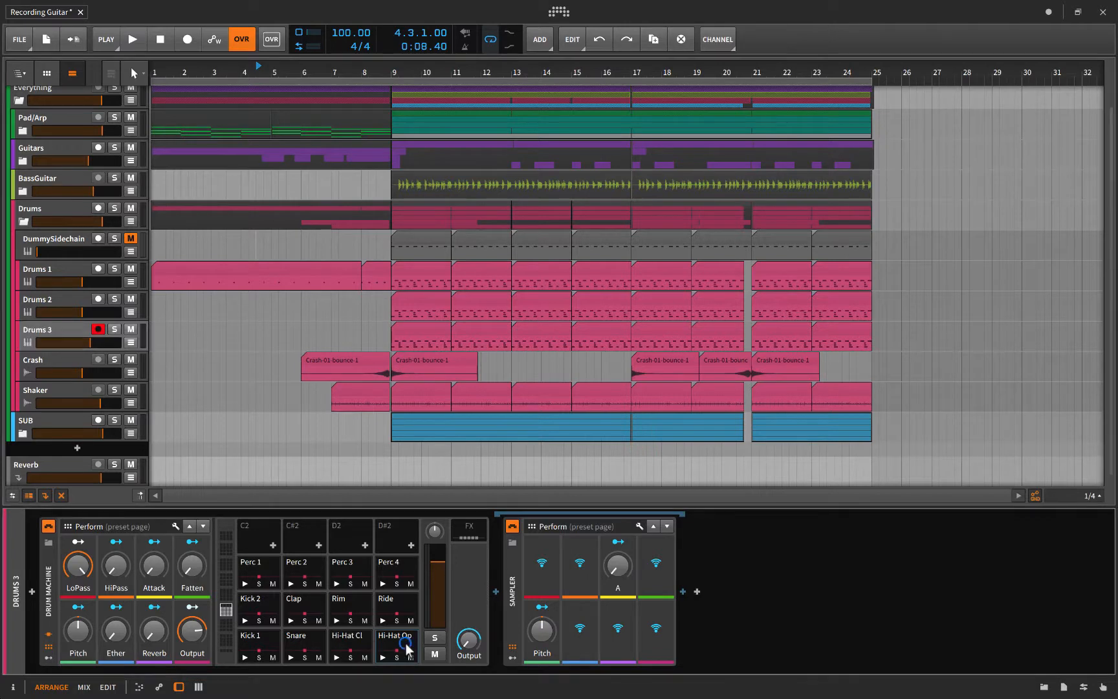
pyautogui.click(513, 597)
pyautogui.hscroll(5, 514, 599)
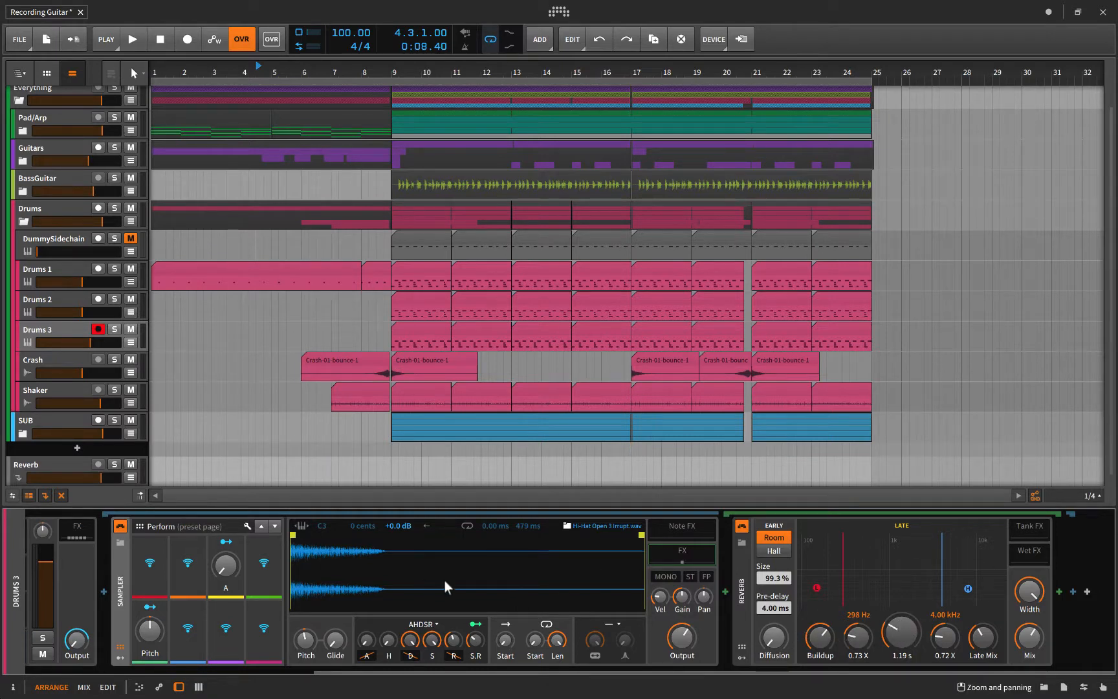
pyautogui.hscroll(-8, 444, 579)
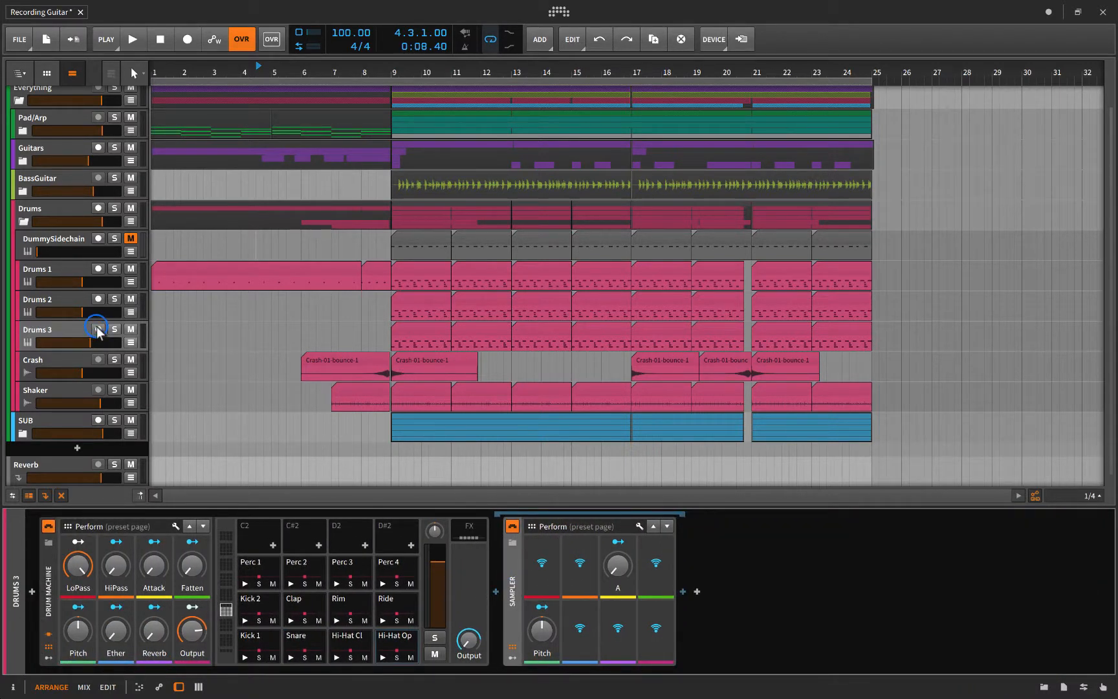
# Show the Crash track's Reverb device, followed by the Shaker track's EQ-2 and Filter devices
pyautogui.scroll(-1, 194, 370)
pyautogui.click(43, 343)
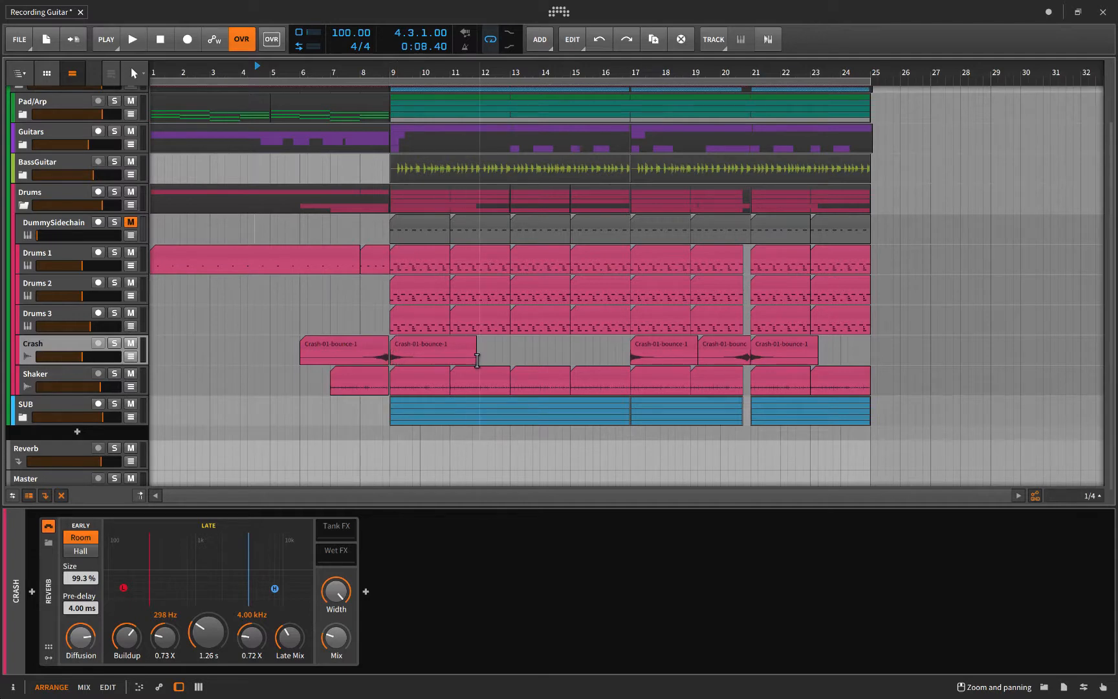
pyautogui.click(76, 373)
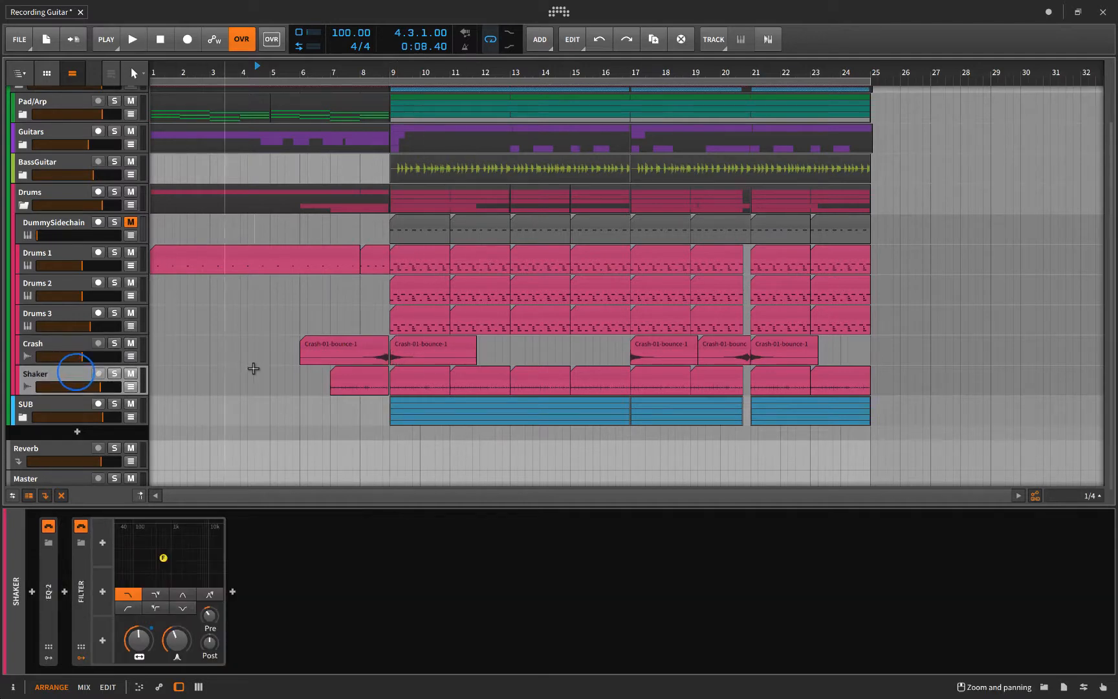
# Set the play position to bar 7 and show the Shaker track's automation lane
pyautogui.click(327, 382)
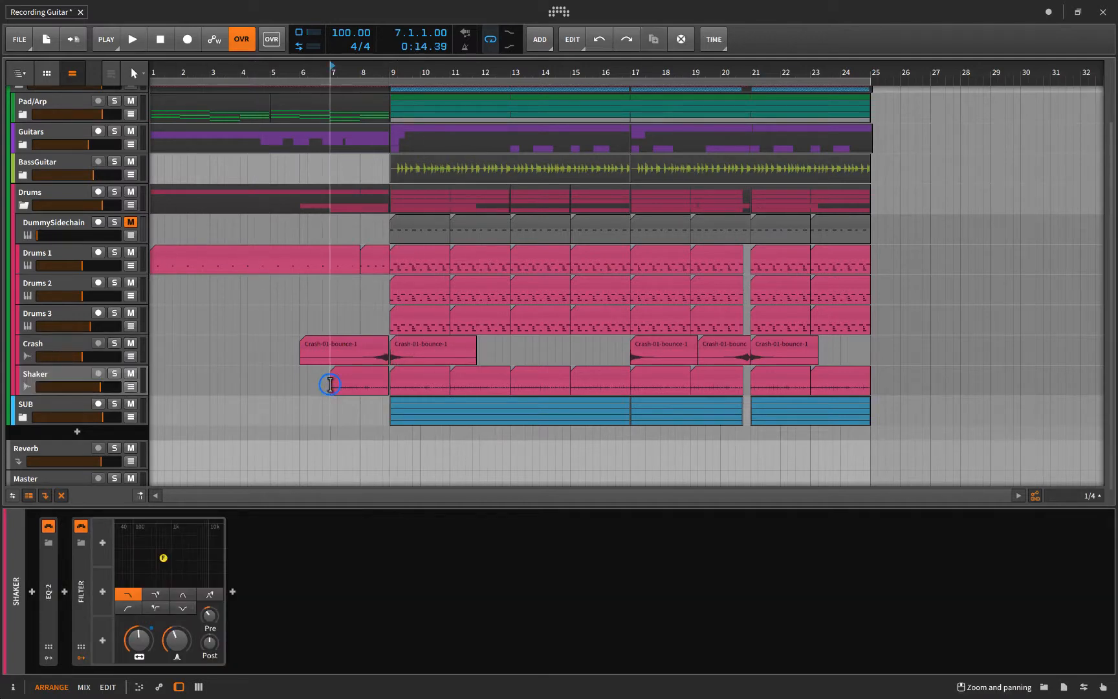
pyautogui.click(131, 386)
pyautogui.scroll(-2, 191, 401)
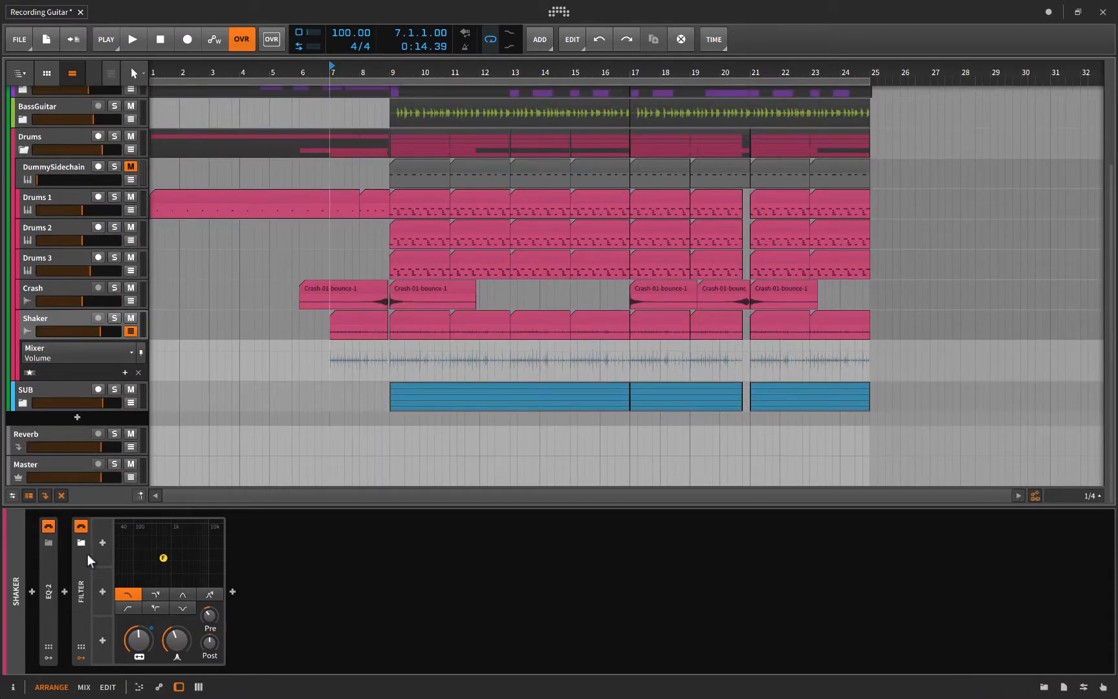
# Show the Shaker track's Filter Cutoff automation and audition the soloed track from bar 7, then remove the solo
pyautogui.click(137, 640)
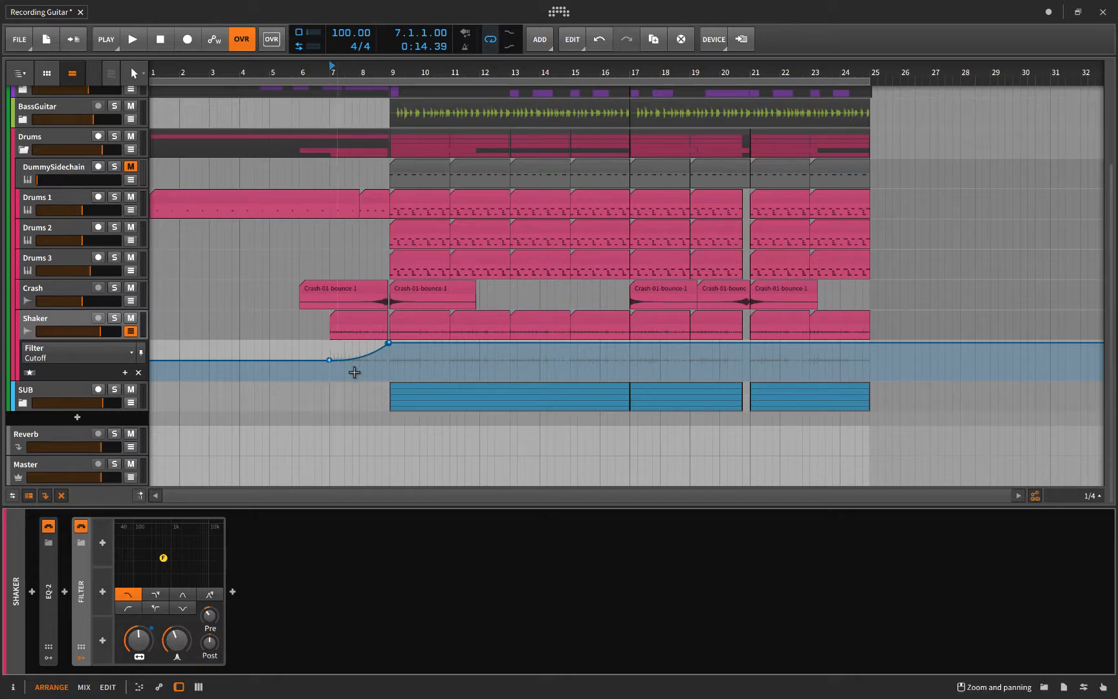
pyautogui.click(326, 380)
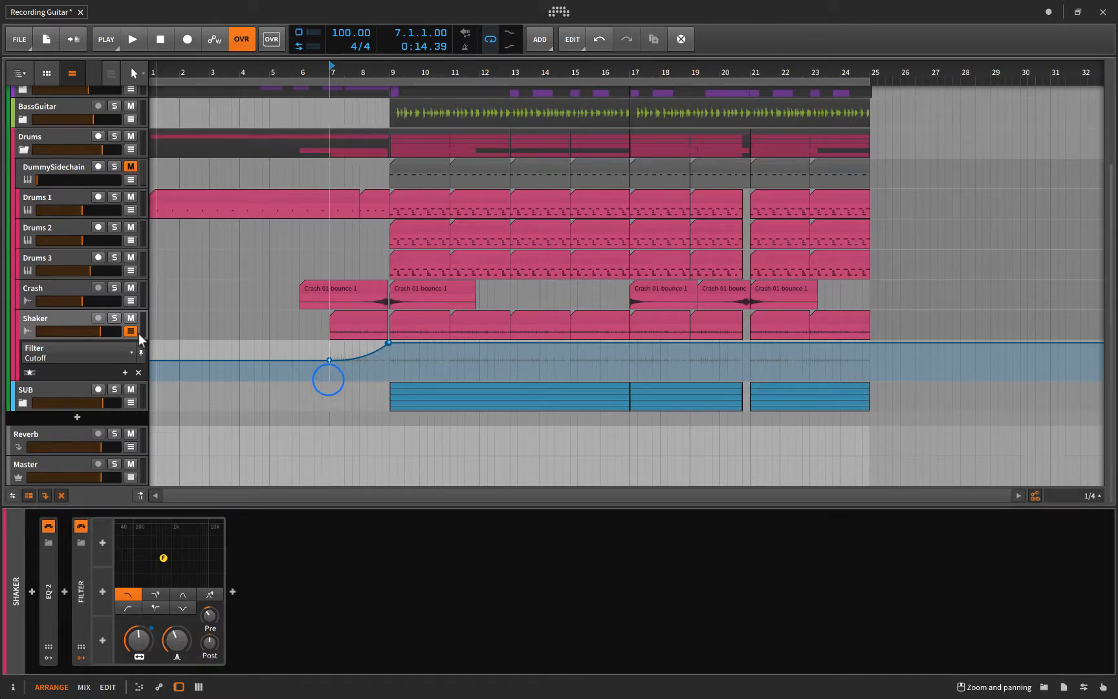
pyautogui.click(114, 318)
pyautogui.press('space')
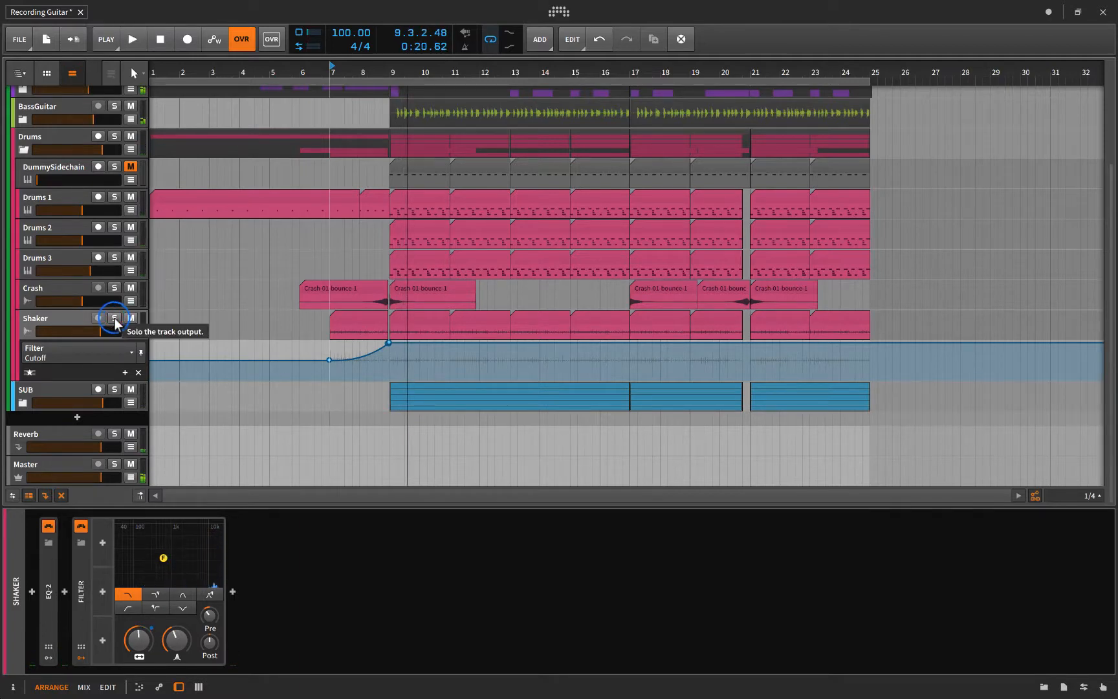
pyautogui.click(114, 318)
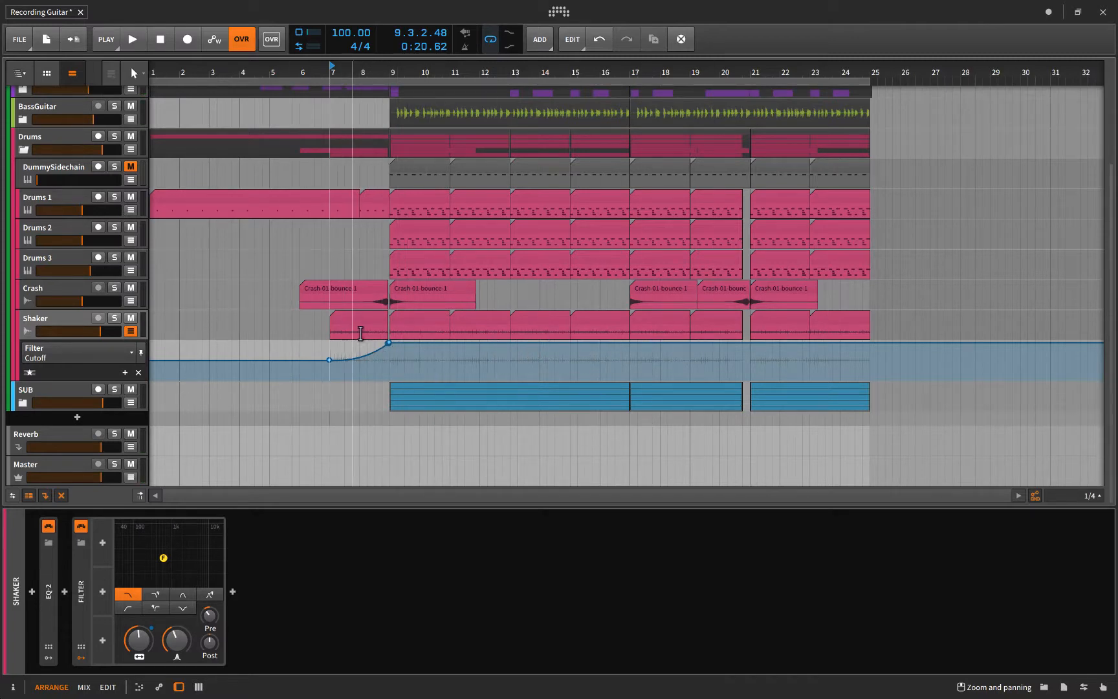
# Hide the Shaker track's automation lane and inspect the properties of its first clip at bar 7
pyautogui.click(131, 331)
pyautogui.click(72, 355)
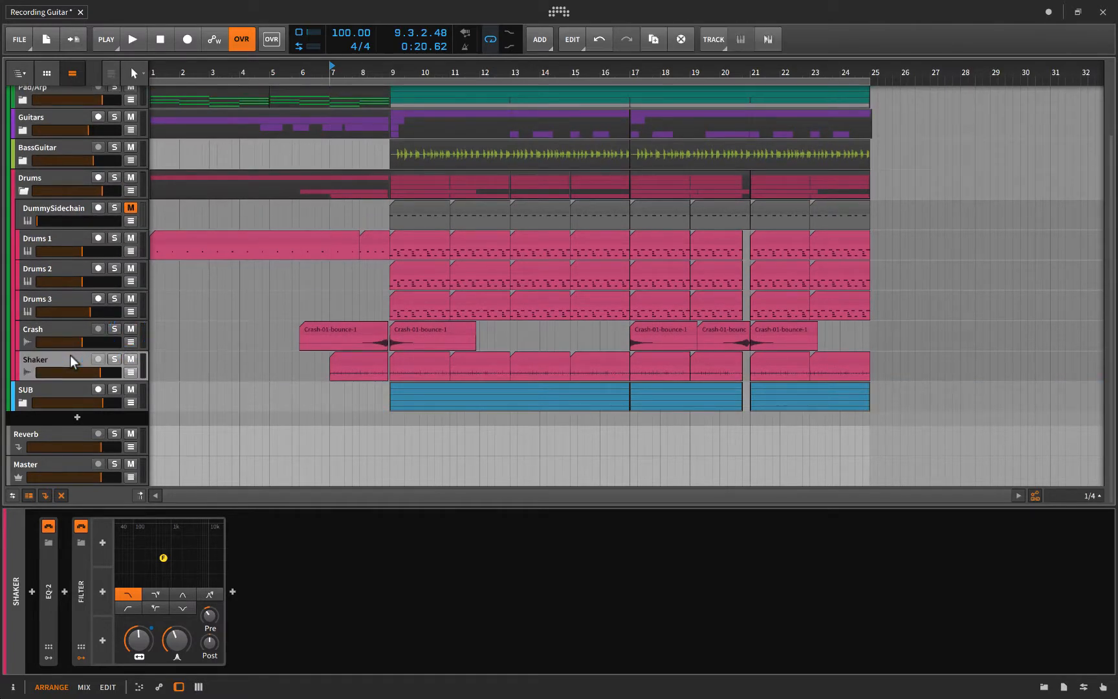
pyautogui.press('i')
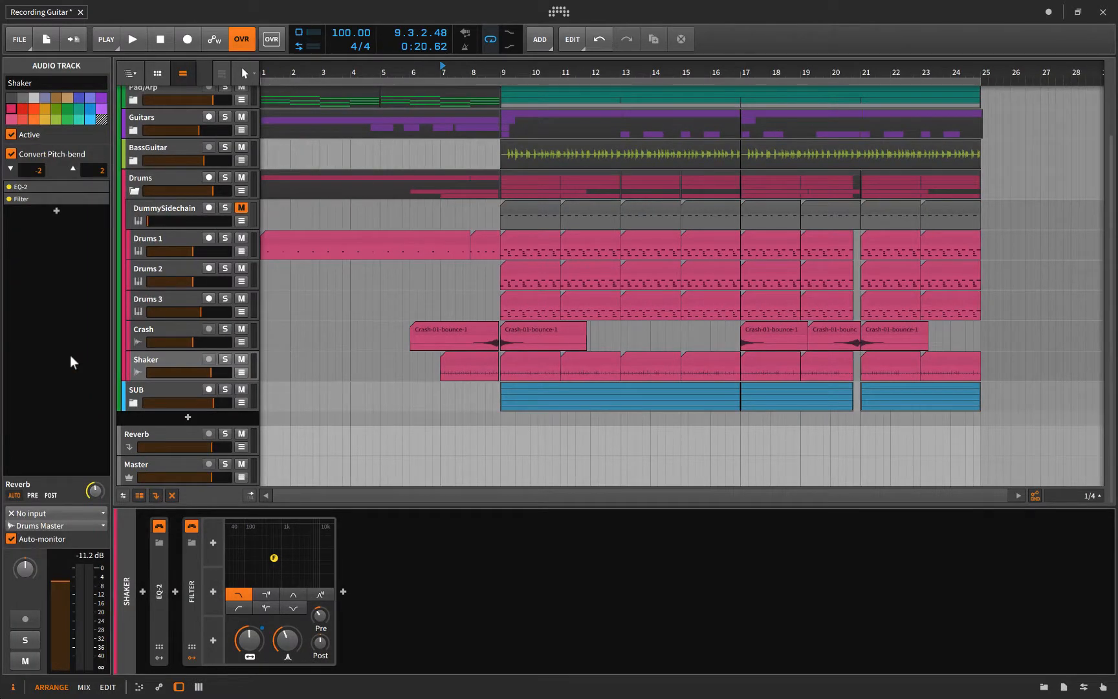
pyautogui.click(479, 365)
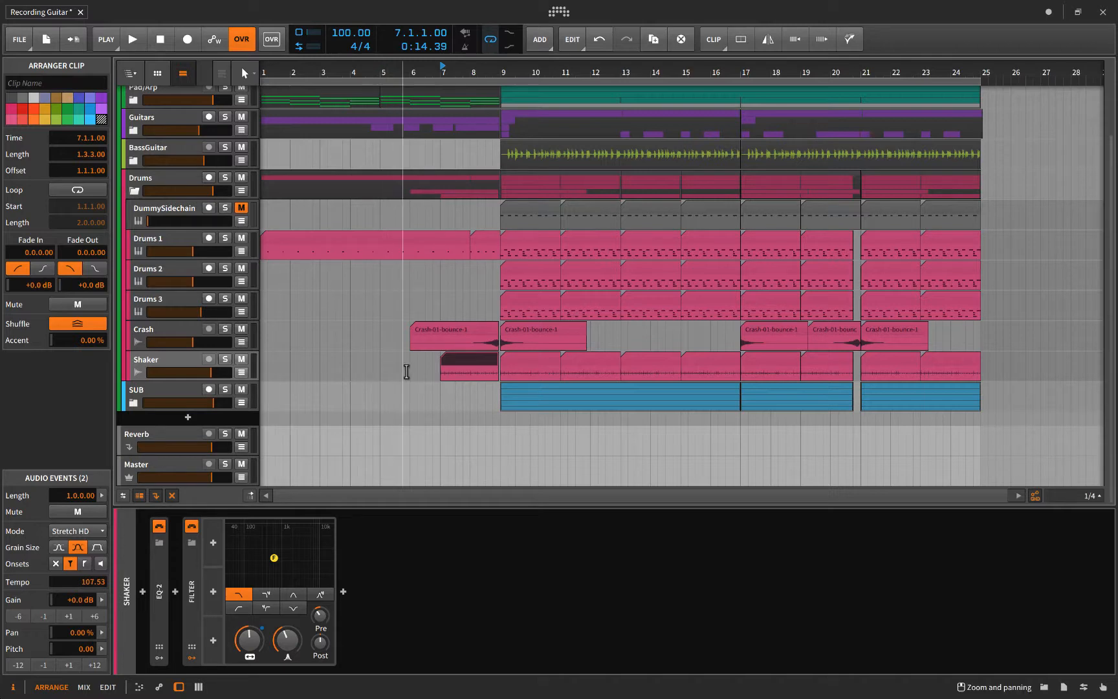
pyautogui.hscroll(1, 451, 364)
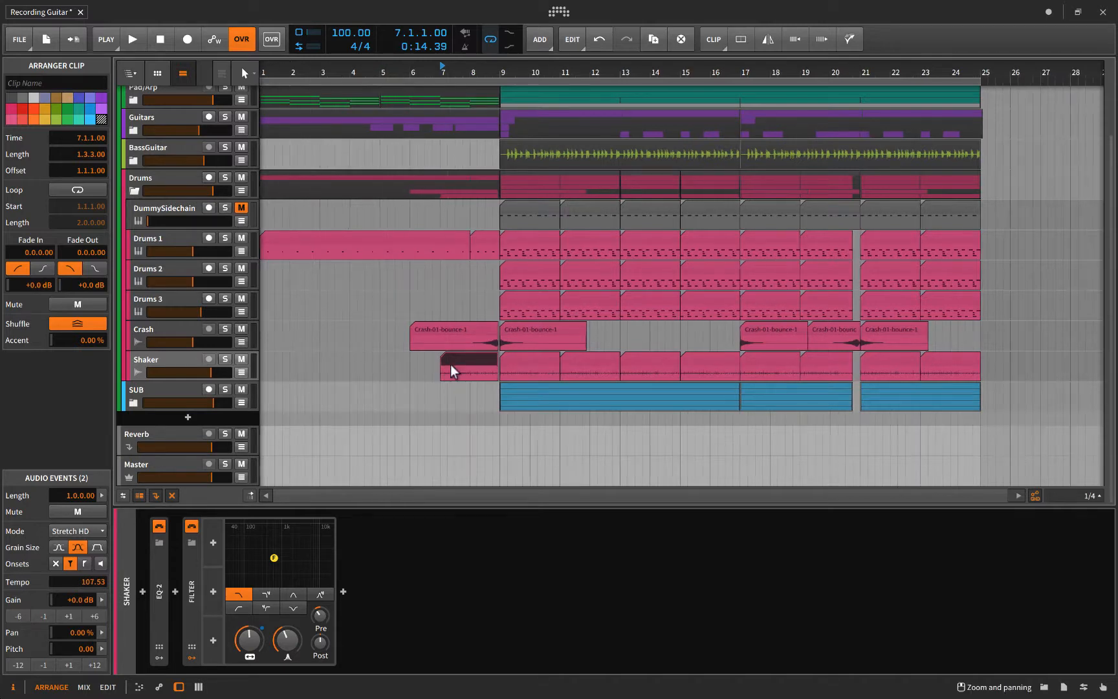
# Unfold the SUB group and examine the gap in the SUB and Drums clips just before bar 21
pyautogui.click(133, 402)
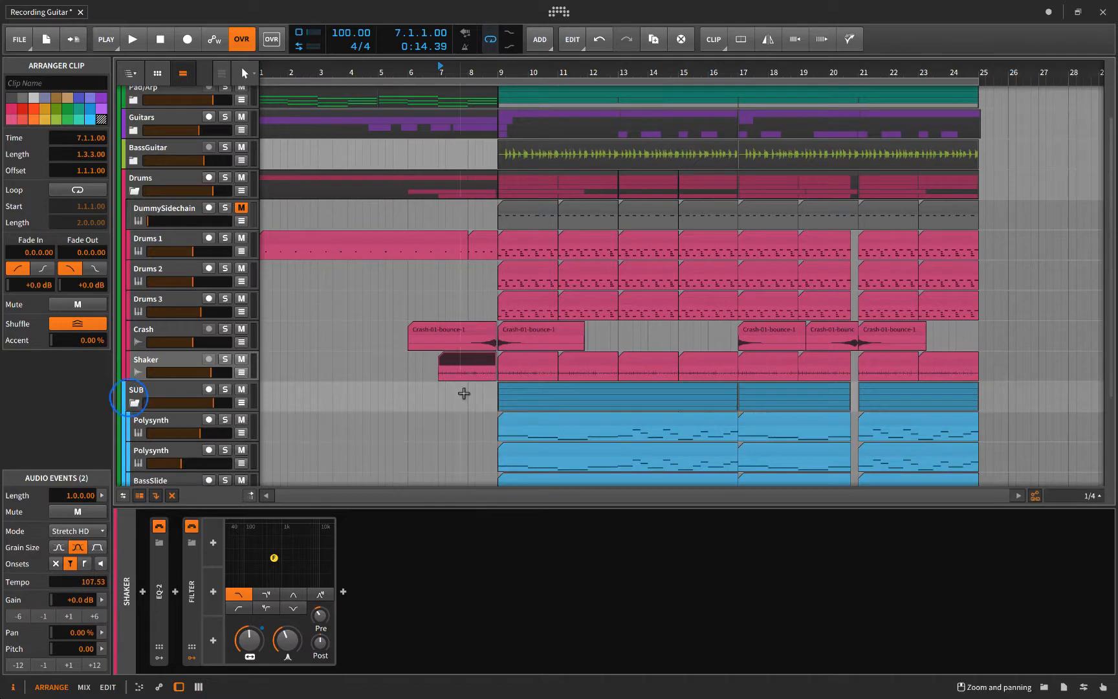
pyautogui.scroll(-5, 464, 393)
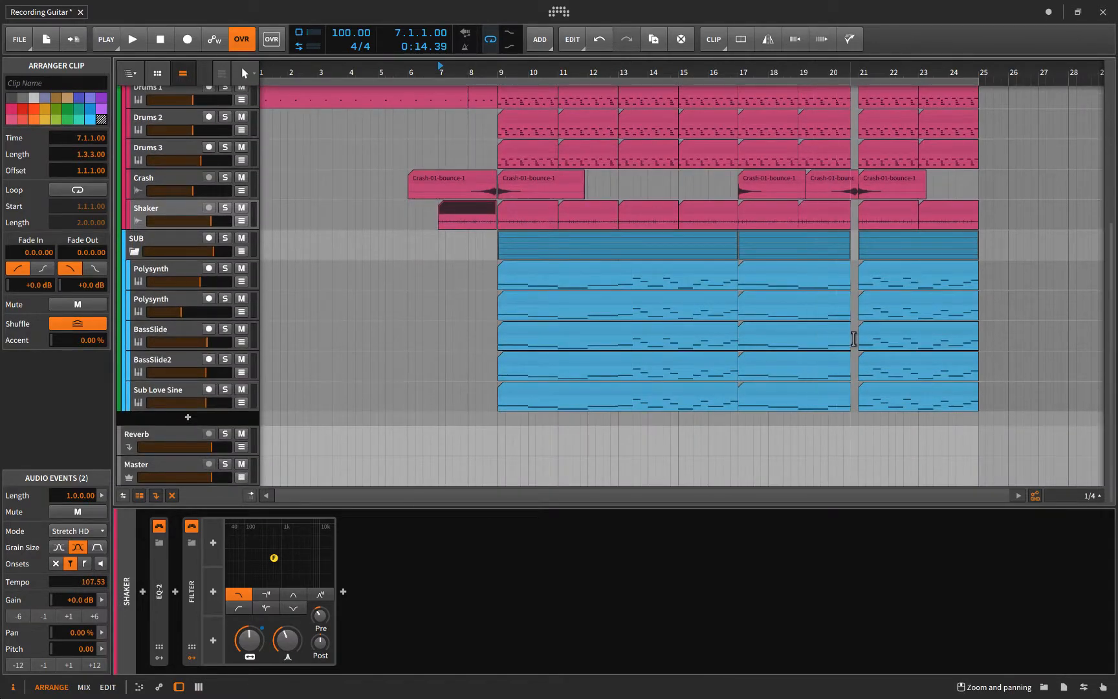
pyautogui.scroll(5, 856, 336)
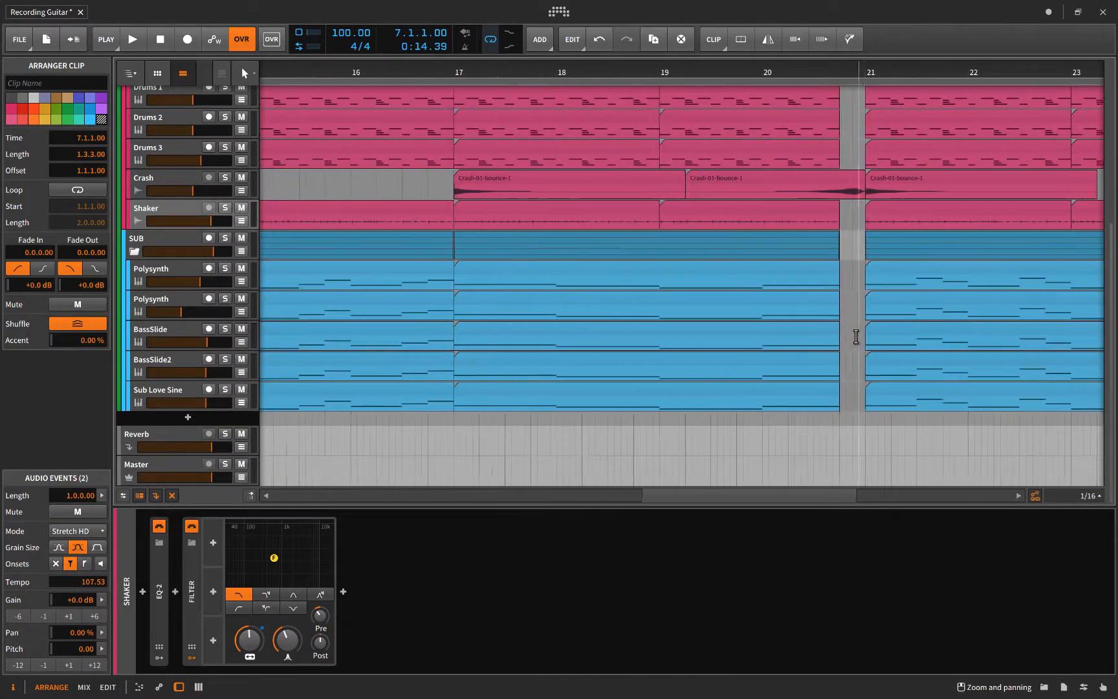
pyautogui.scroll(5, 856, 336)
pyautogui.scroll(2, 855, 337)
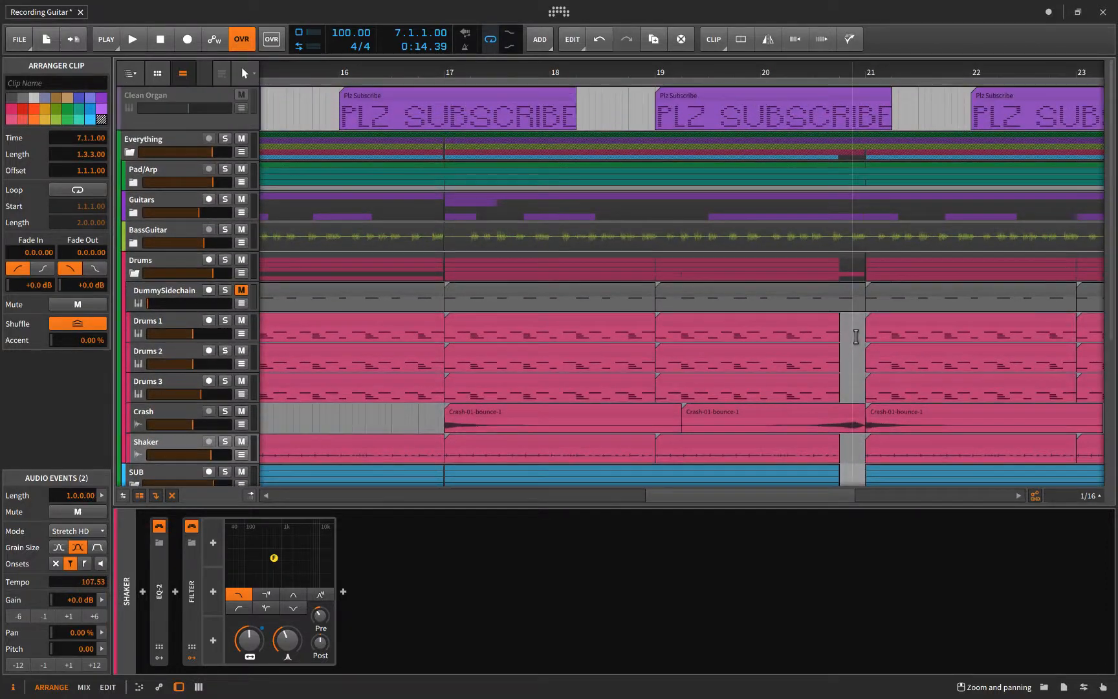
pyautogui.scroll(-3, 856, 336)
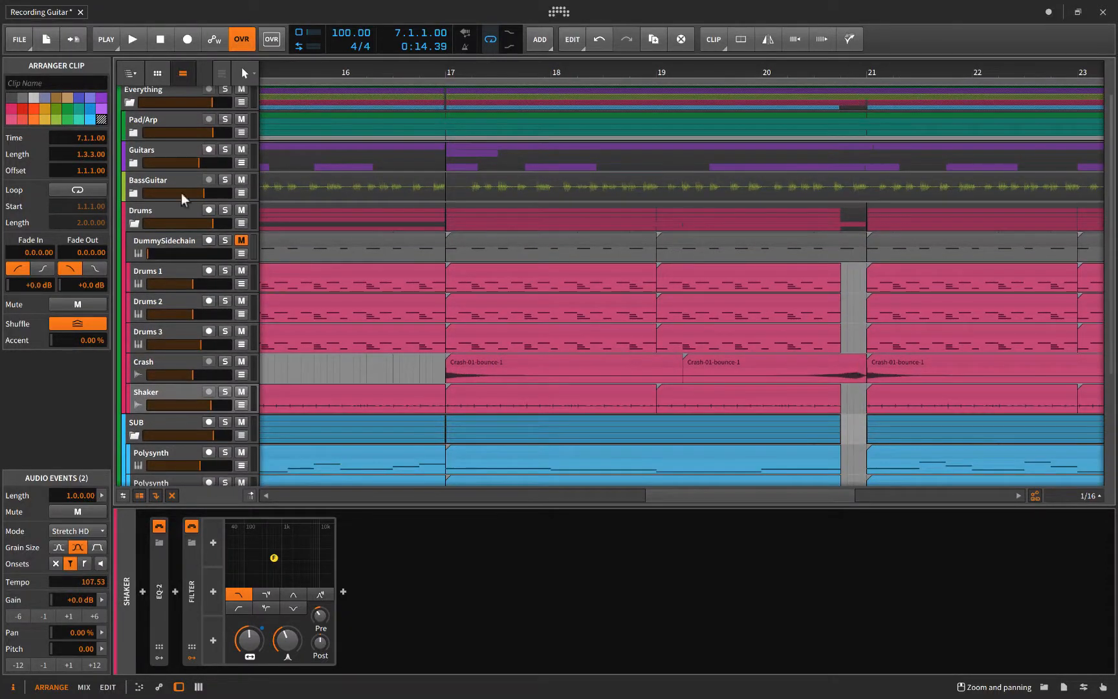
# Unfold the BassGuitar, Guitars and Pad/Arp groups and compare their clips around the break before bar 21
pyautogui.click(134, 193)
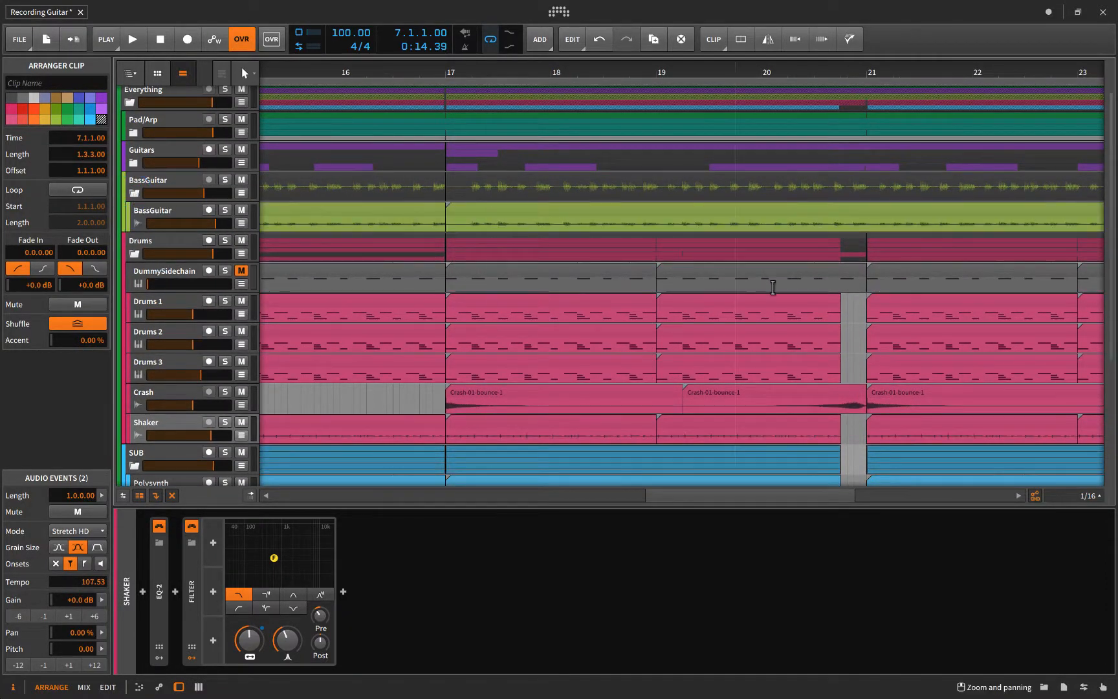
pyautogui.click(134, 163)
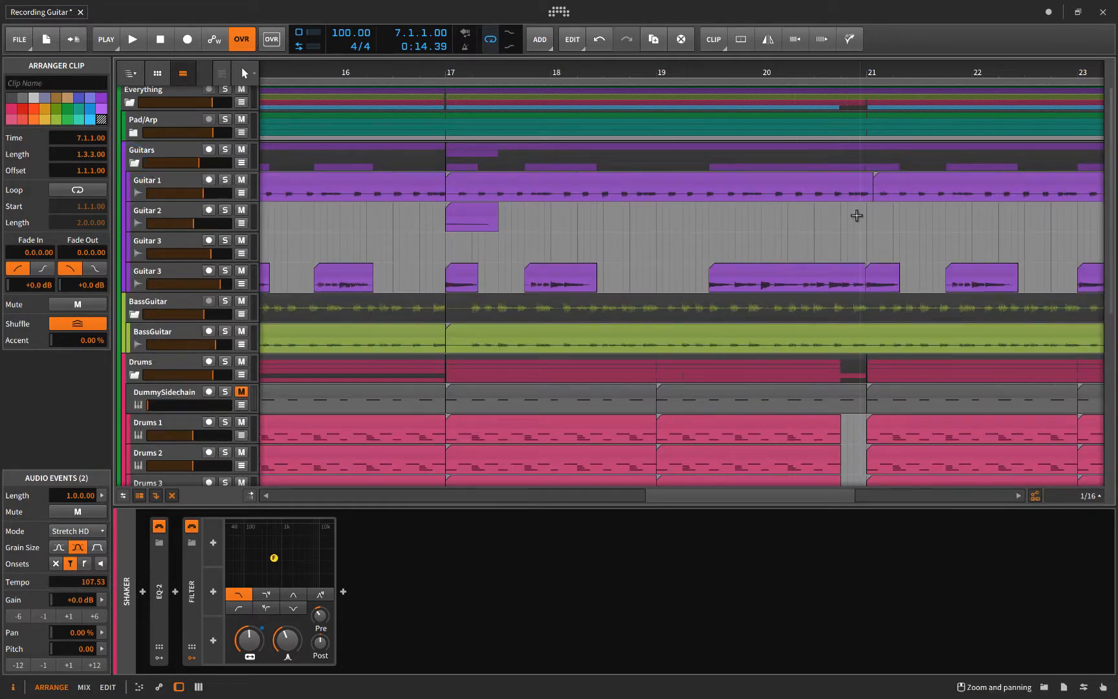
pyautogui.click(134, 132)
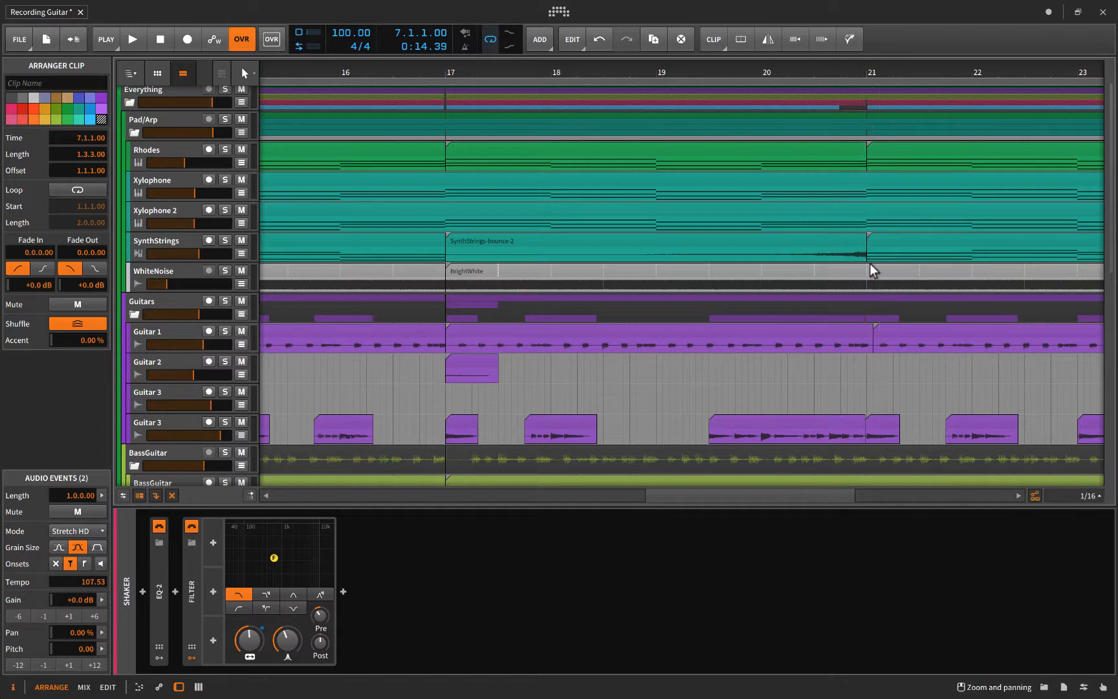
pyautogui.scroll(-12, 869, 259)
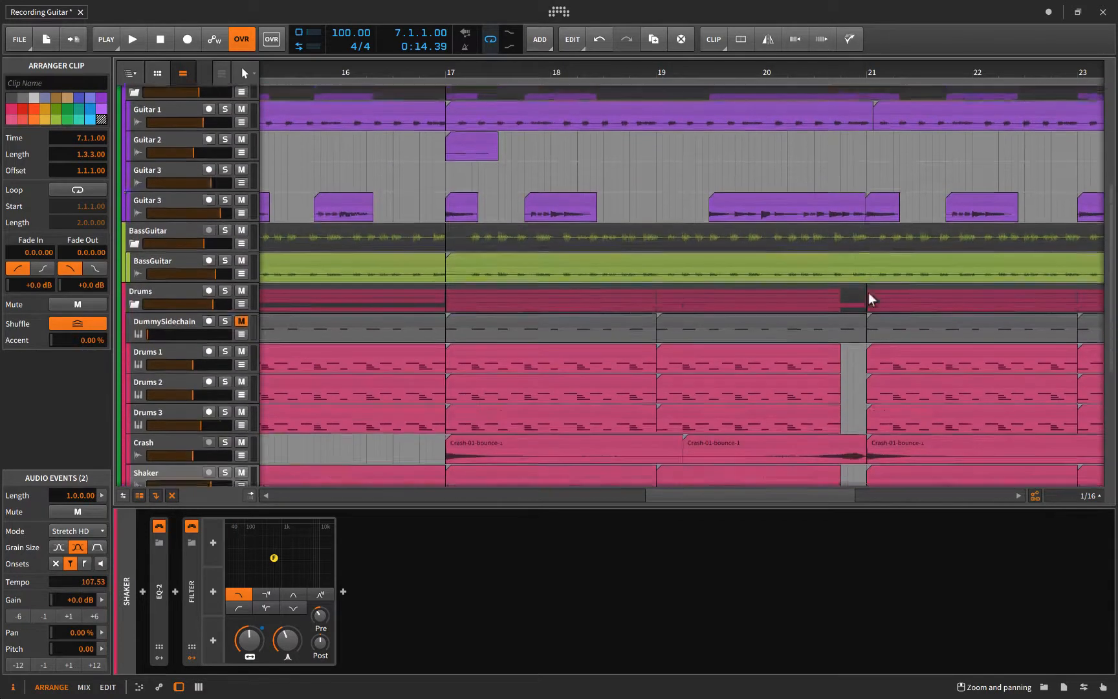
pyautogui.scroll(2, 868, 293)
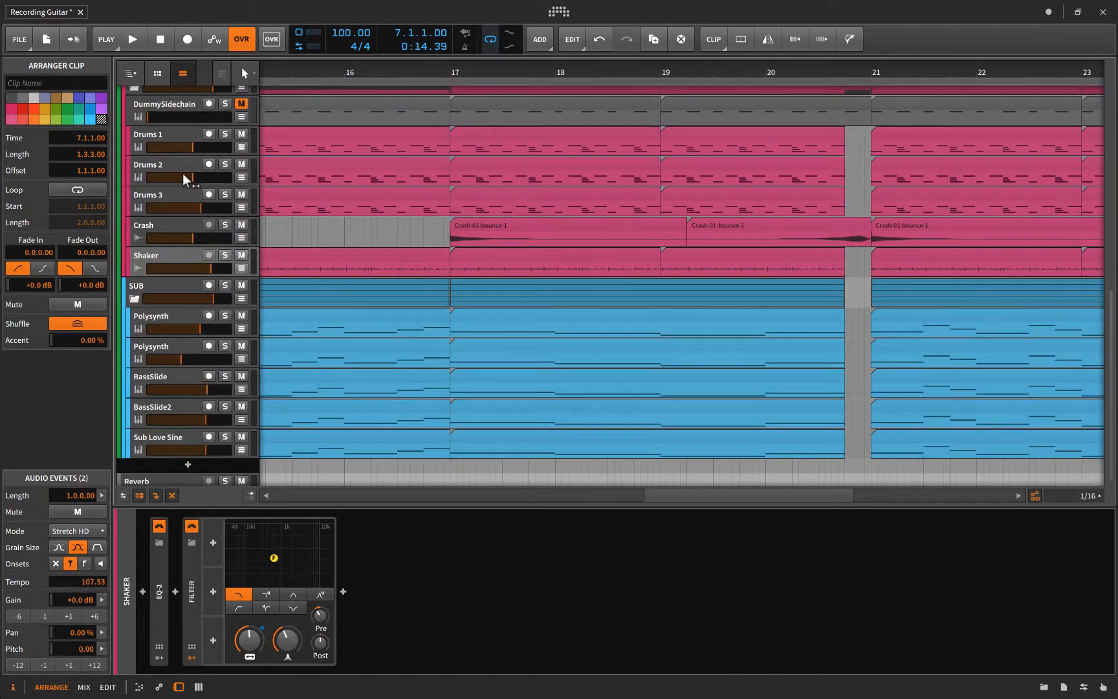
# Fold the Drums, BassGuitar, Guitars, SUB and Pad/Arp groups
pyautogui.scroll(3, 172, 164)
pyautogui.click(134, 148)
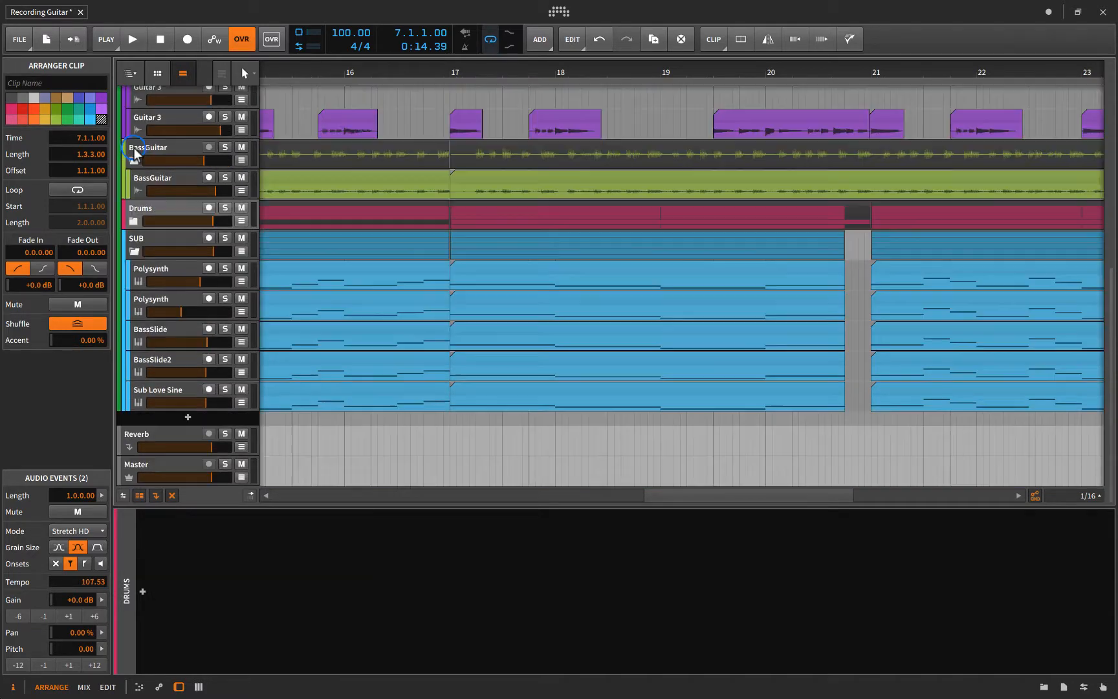
pyautogui.scroll(3, 137, 162)
pyautogui.scroll(3, 138, 162)
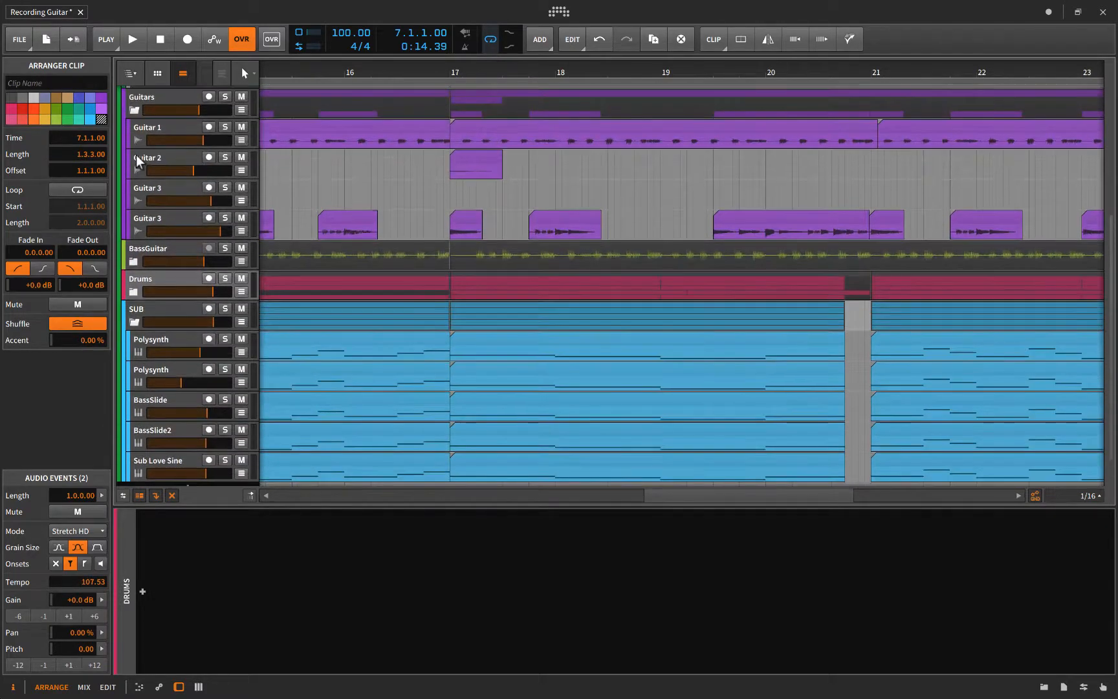
pyautogui.click(134, 119)
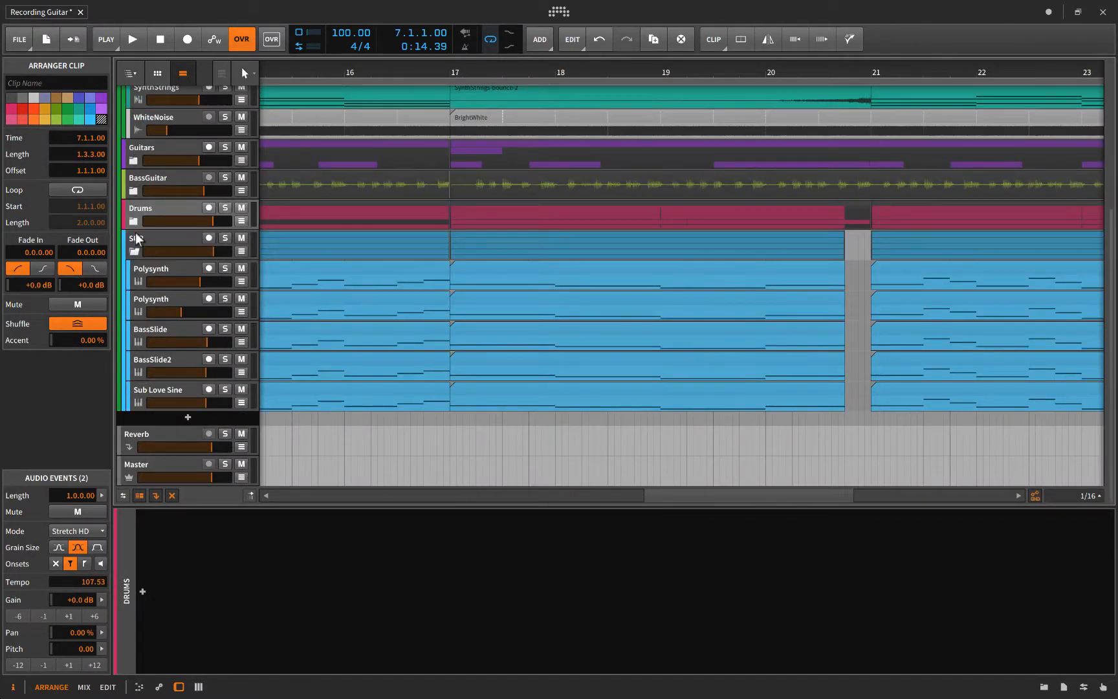
pyautogui.click(134, 252)
pyautogui.scroll(2, 134, 252)
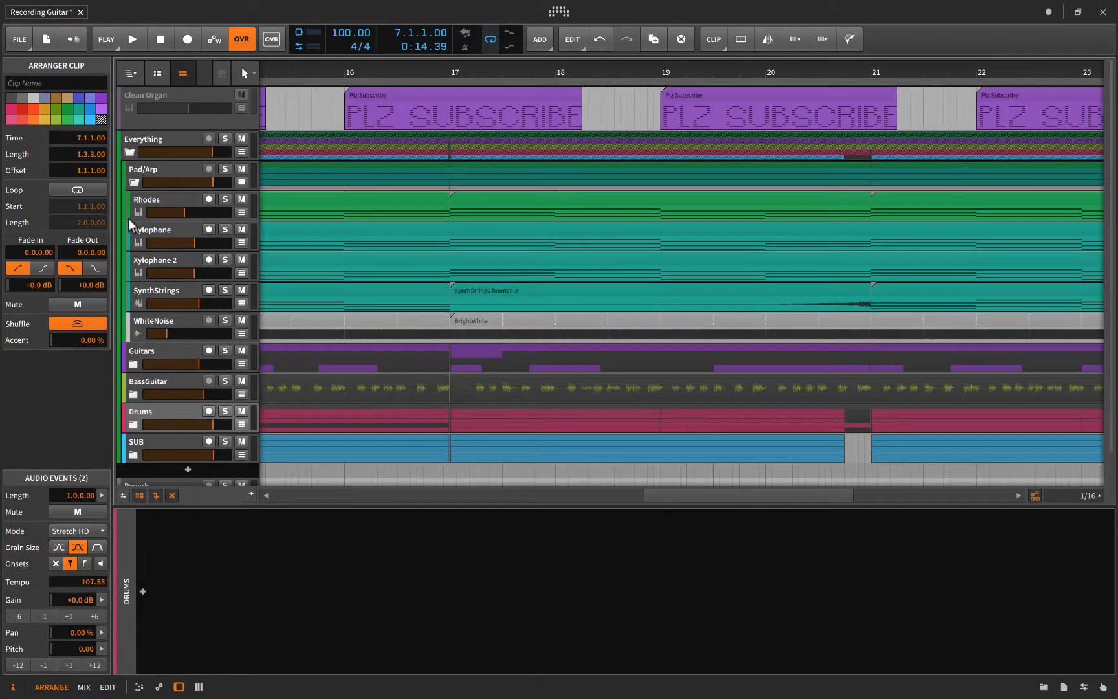
pyautogui.click(133, 181)
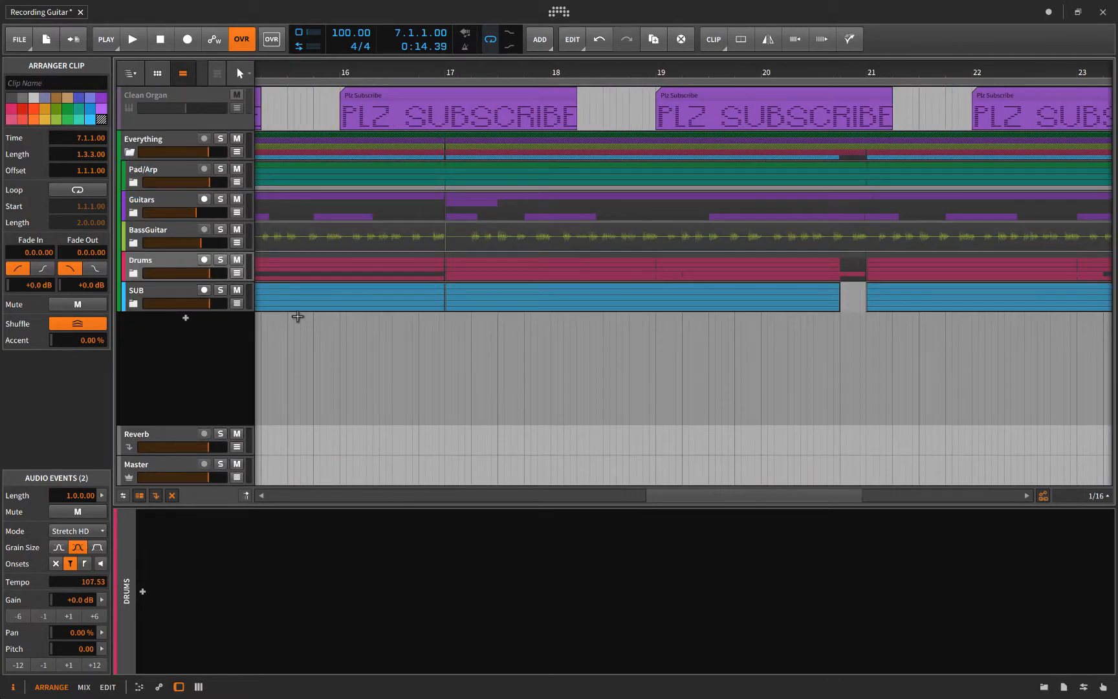
# Look over the whole arrangement of folded groups from bar 1 to bar 25
pyautogui.hscroll(-3, 350, 320)
pyautogui.hscroll(-9, 350, 321)
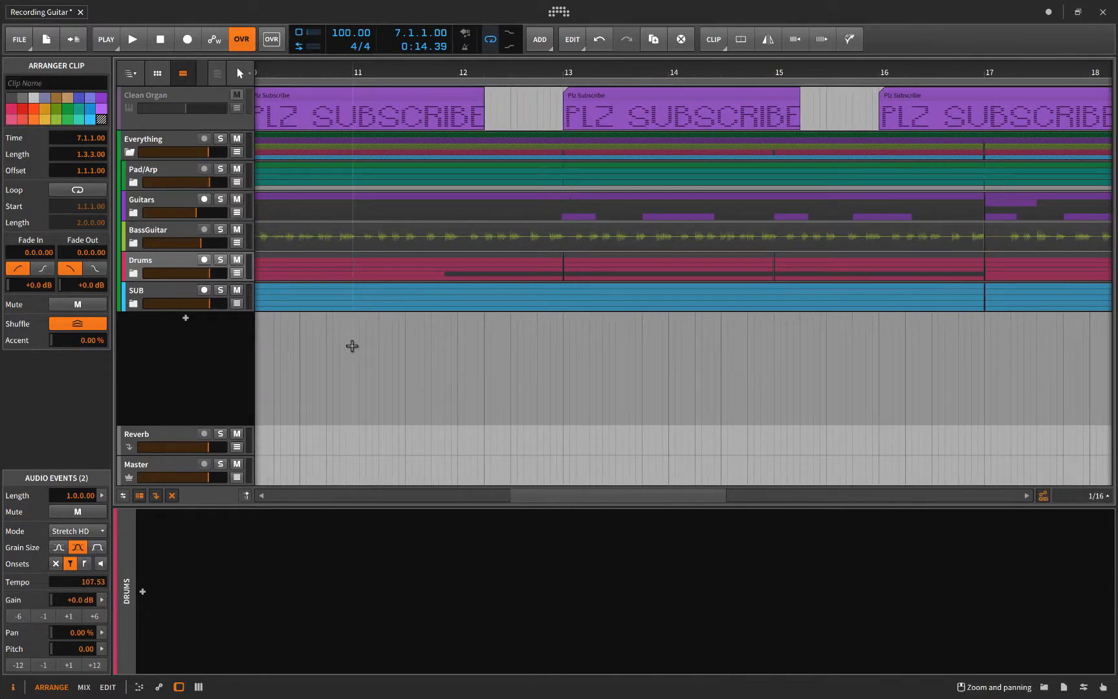
pyautogui.scroll(-4, 351, 349)
pyautogui.scroll(-1, 352, 346)
pyautogui.hscroll(-3, 352, 346)
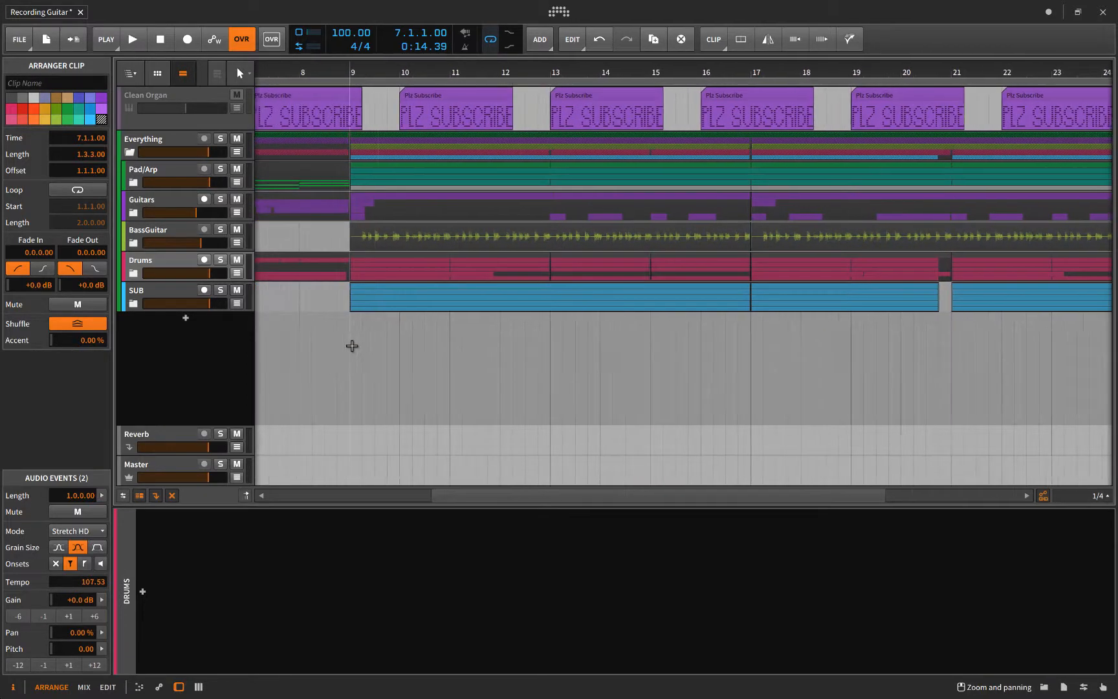
pyautogui.scroll(-2, 352, 346)
pyautogui.hscroll(-3, 352, 346)
pyautogui.scroll(-1, 351, 346)
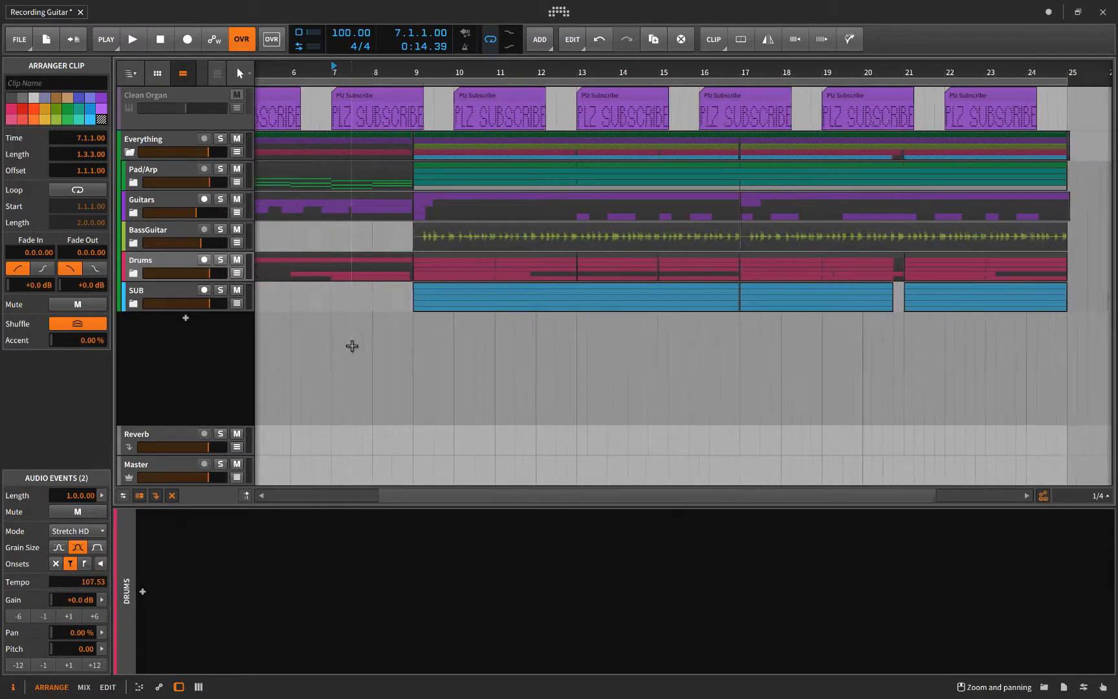
pyautogui.hscroll(-2, 352, 346)
pyautogui.scroll(-1, 352, 346)
pyautogui.hscroll(-3, 352, 346)
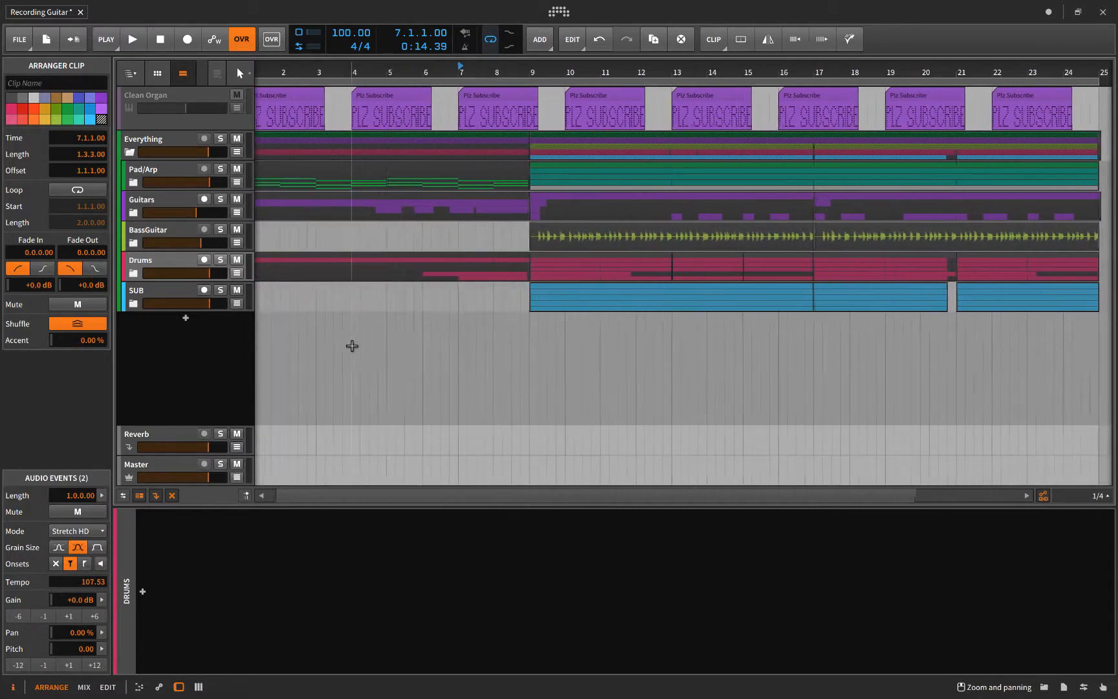
pyautogui.scroll(-1, 352, 346)
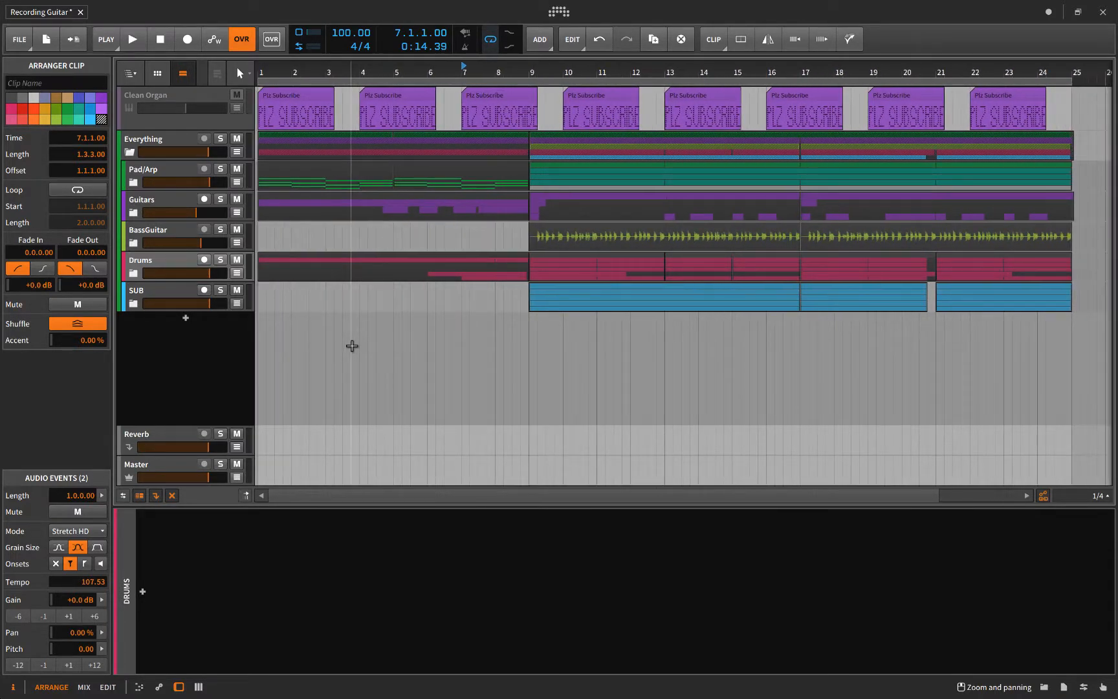
# Set the play position to bar 1 and play the full arrangement from the start
pyautogui.click(259, 338)
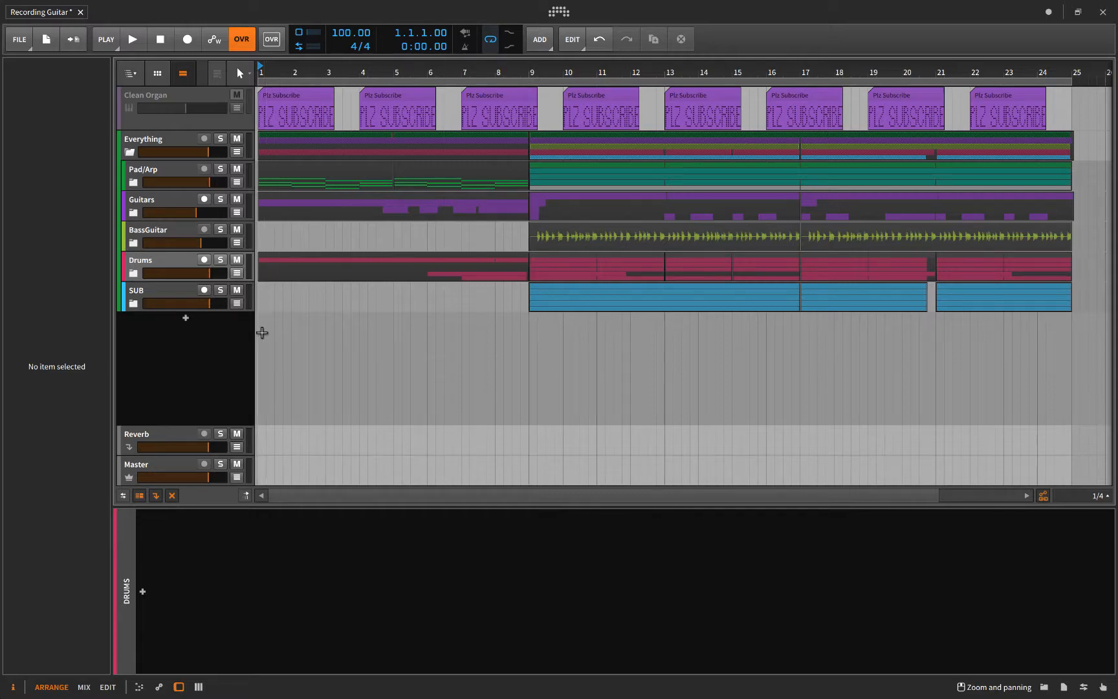
pyautogui.click(261, 333)
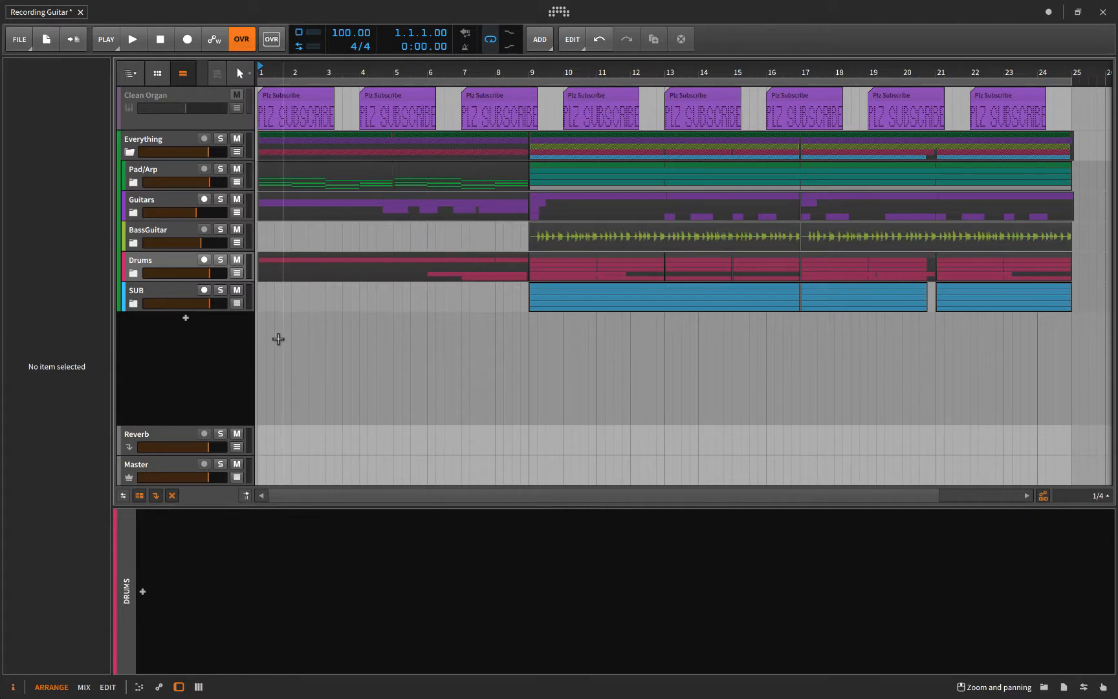
pyautogui.click(258, 333)
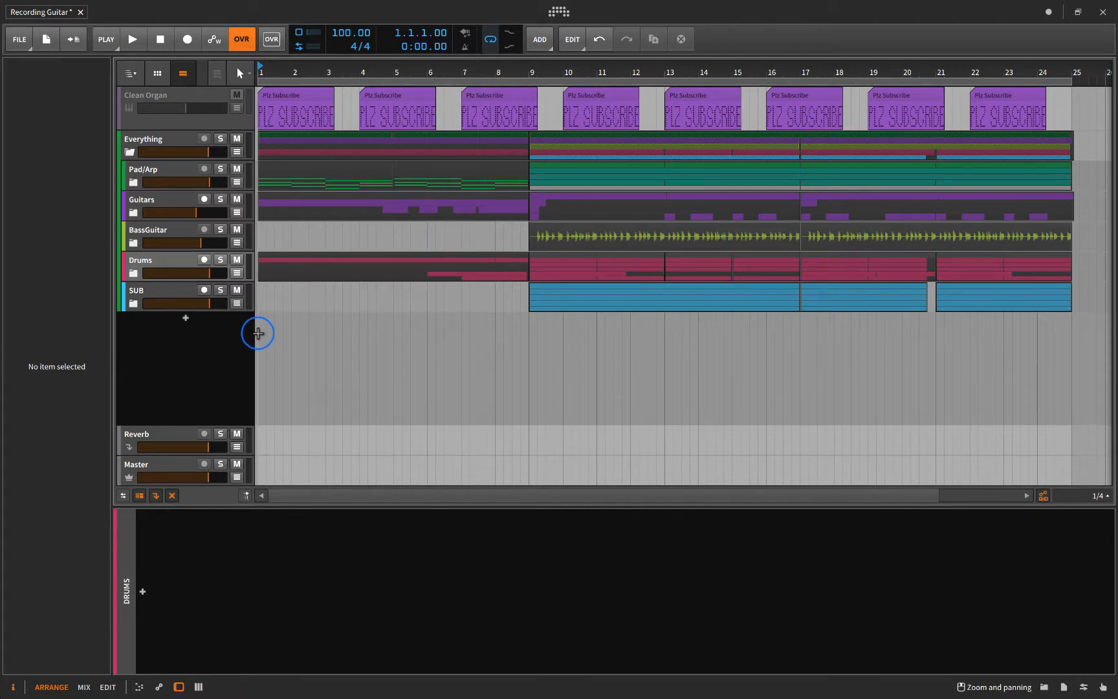
pyautogui.press('space')
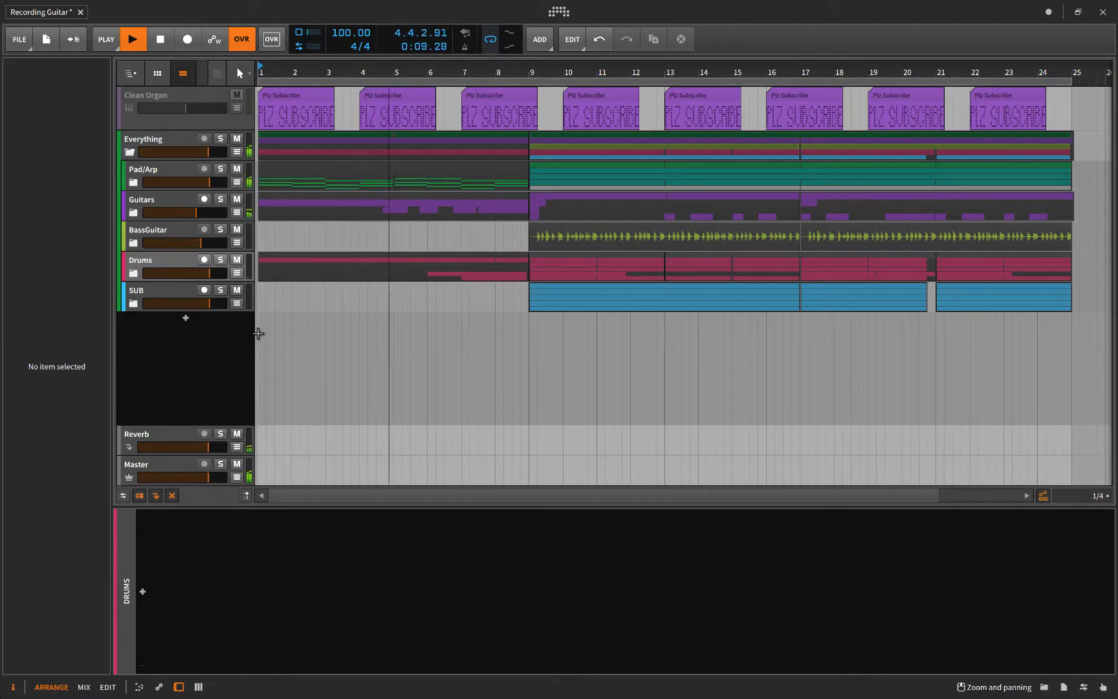
# Hide the inspector and unfold the SUB, Drums, BassGuitar, Guitars and Pad/Arp groups while the song plays
pyautogui.press('i')
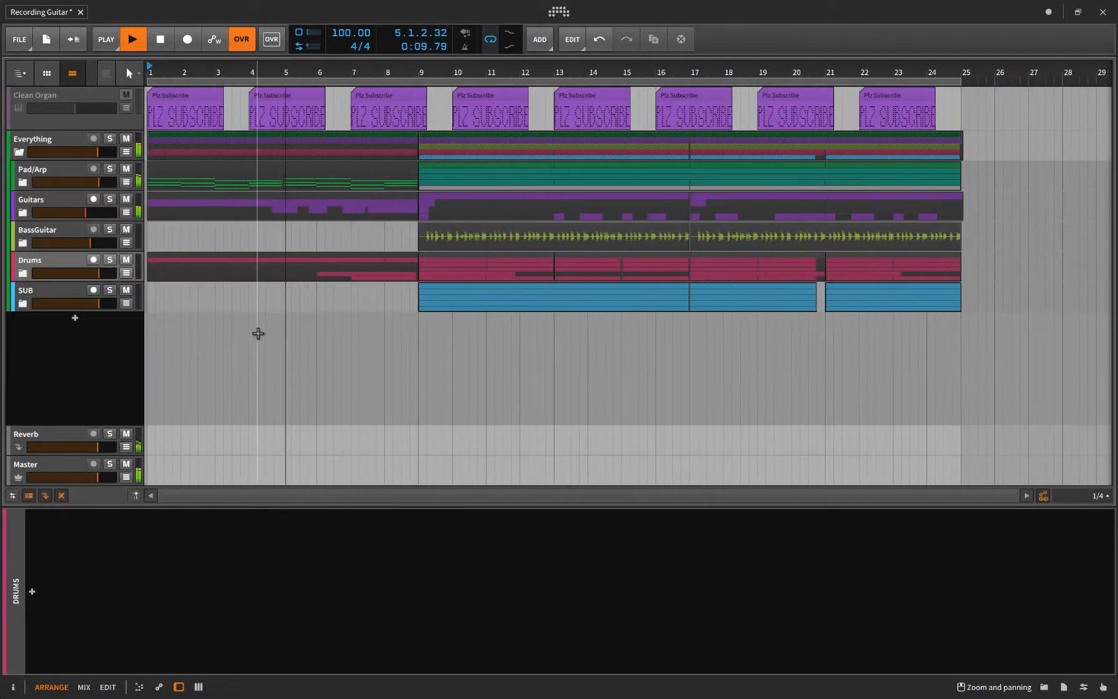
pyautogui.click(23, 302)
pyautogui.click(23, 272)
pyautogui.click(23, 244)
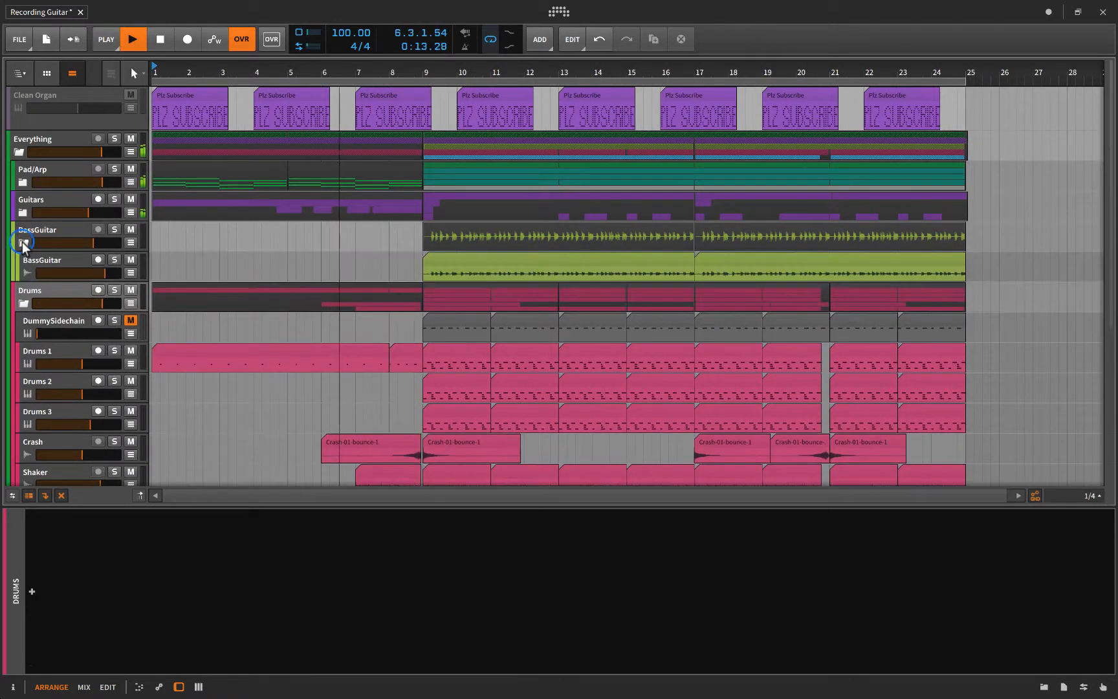
pyautogui.click(22, 213)
pyautogui.click(23, 183)
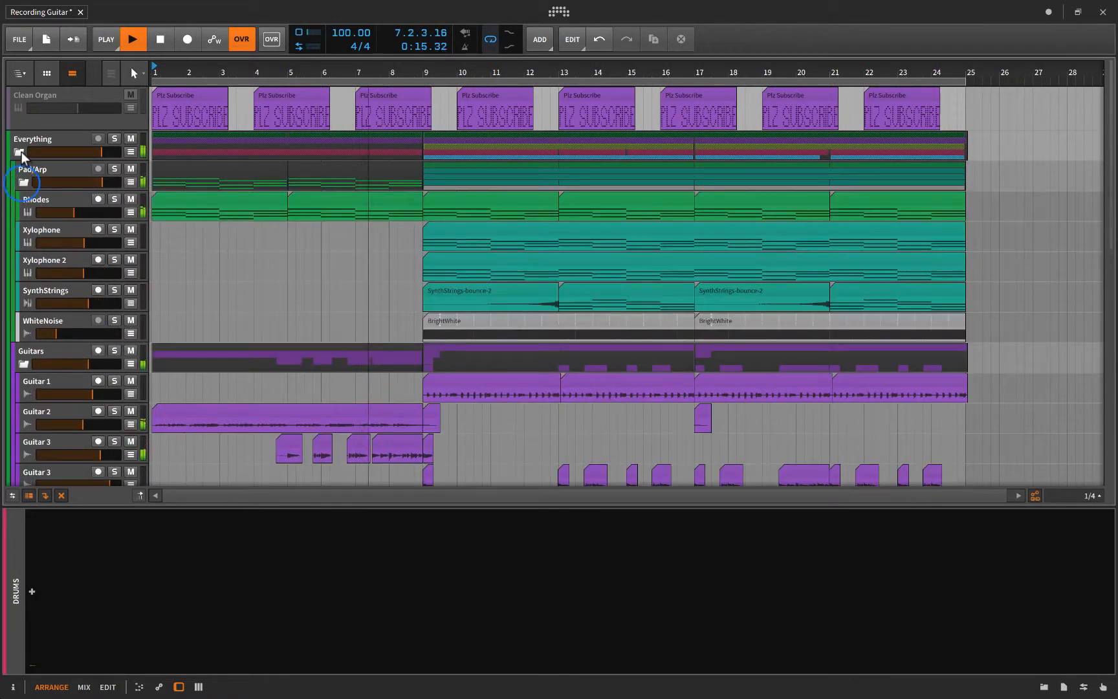
# Fold and unfold the Everything group, and look through its tracks down to the SUB group and Master during playback
pyautogui.click(19, 152)
pyautogui.click(18, 154)
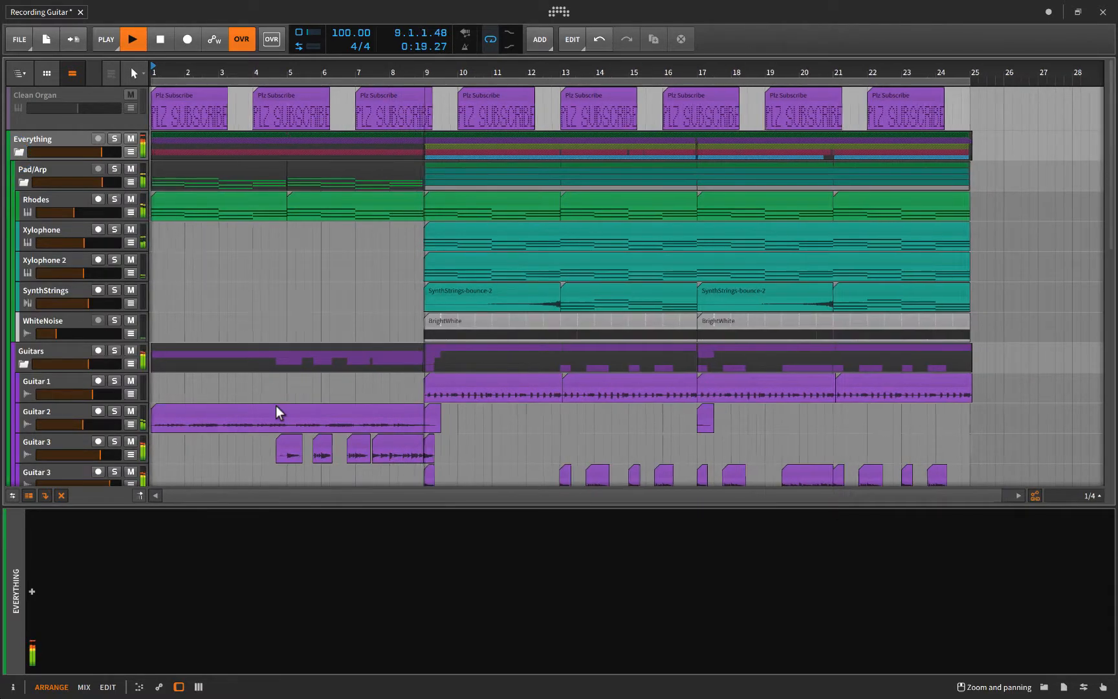
pyautogui.scroll(5, 278, 412)
pyautogui.click(136, 503)
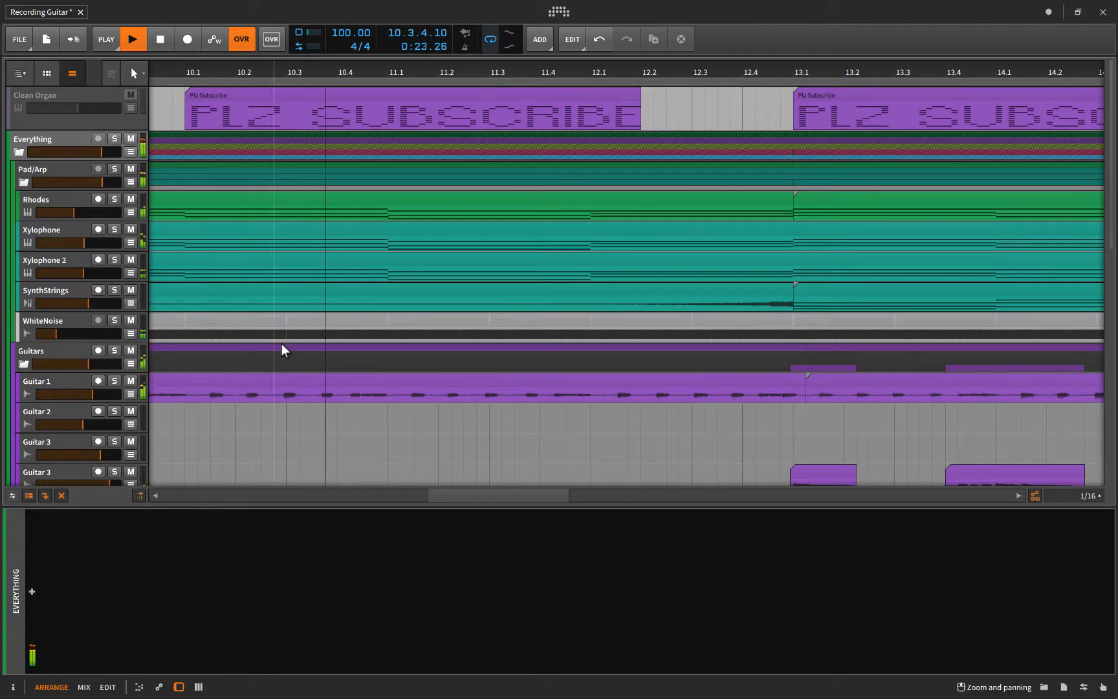
pyautogui.scroll(-10, 283, 350)
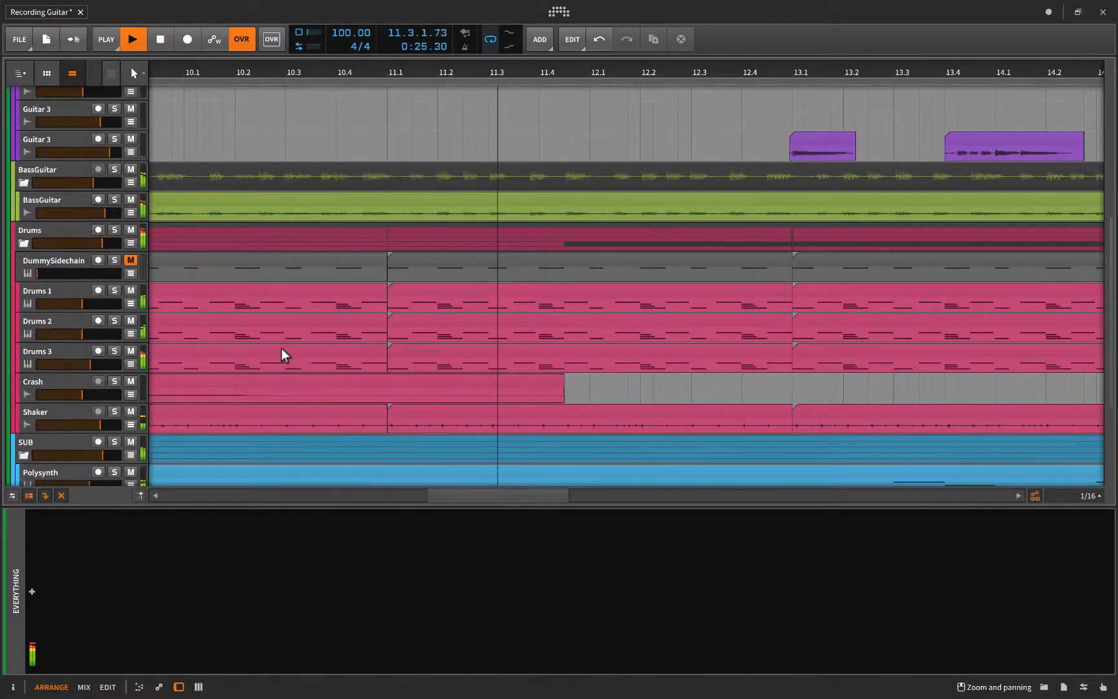
pyautogui.scroll(-5, 282, 349)
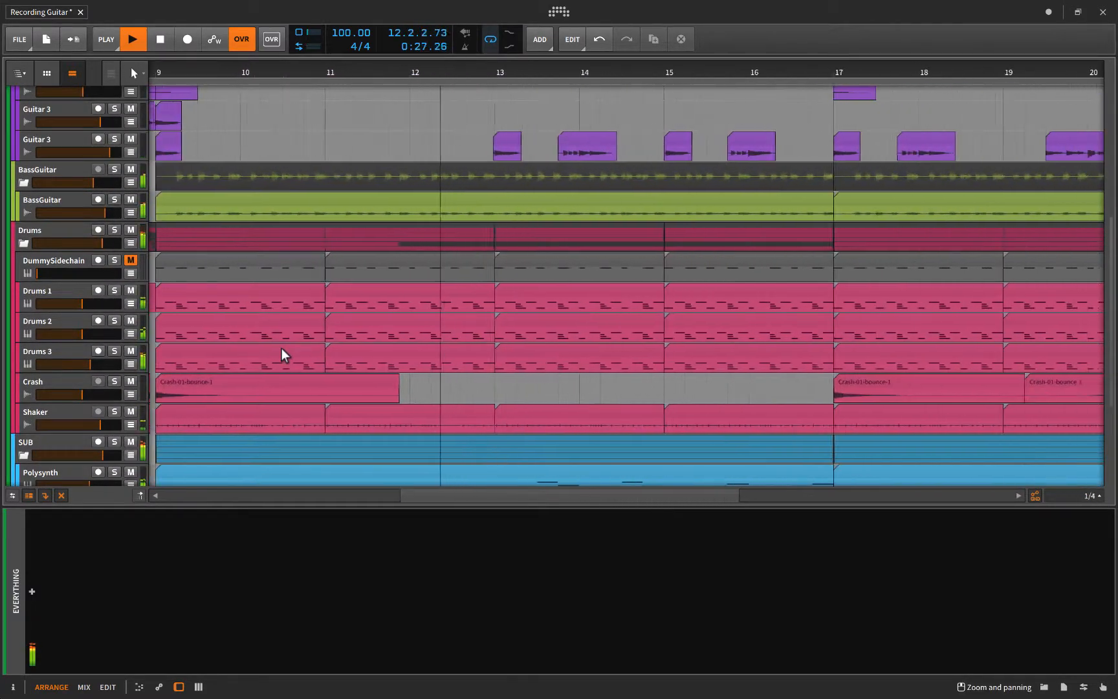
pyautogui.scroll(-3, 282, 349)
pyautogui.scroll(-4, 282, 349)
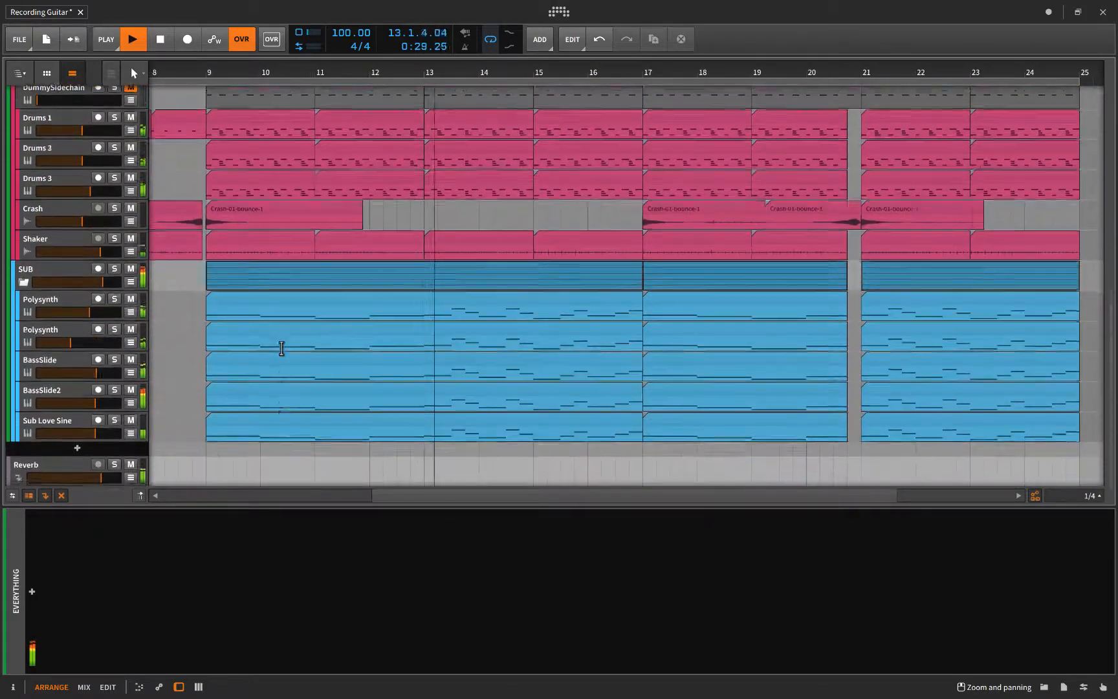
pyautogui.scroll(-2, 281, 348)
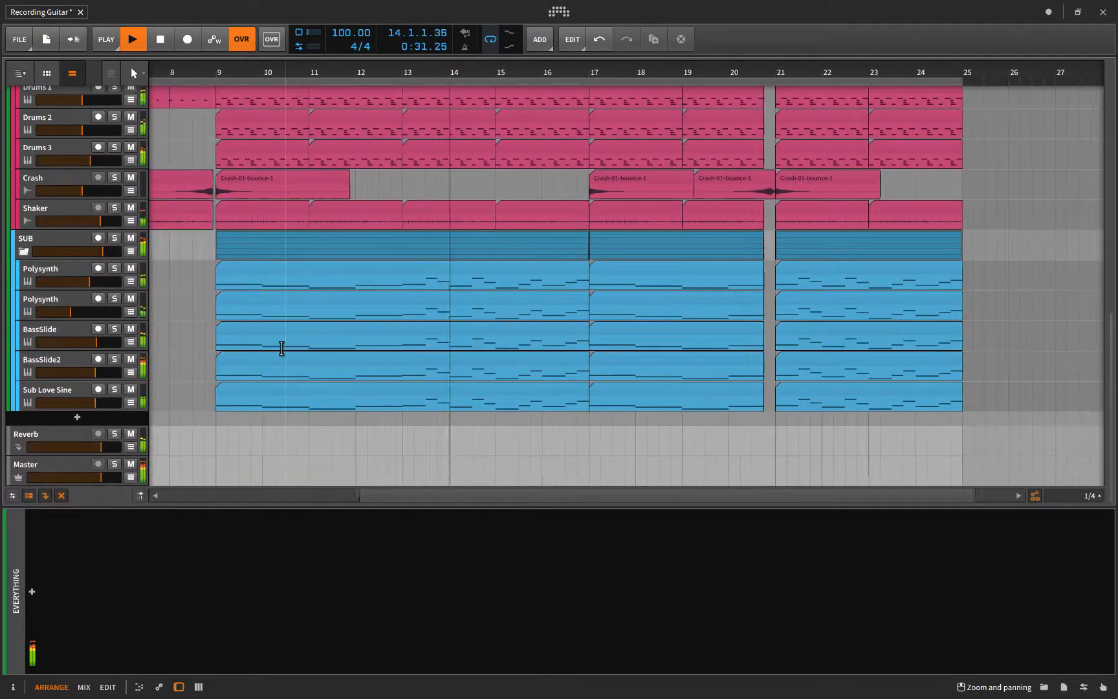
# Follow playback from bar 14 to bar 19 while examining the Guitars, Pad/Arp, BassGuitar and Drums tracks
pyautogui.scroll(1, 282, 349)
pyautogui.scroll(4, 442, 381)
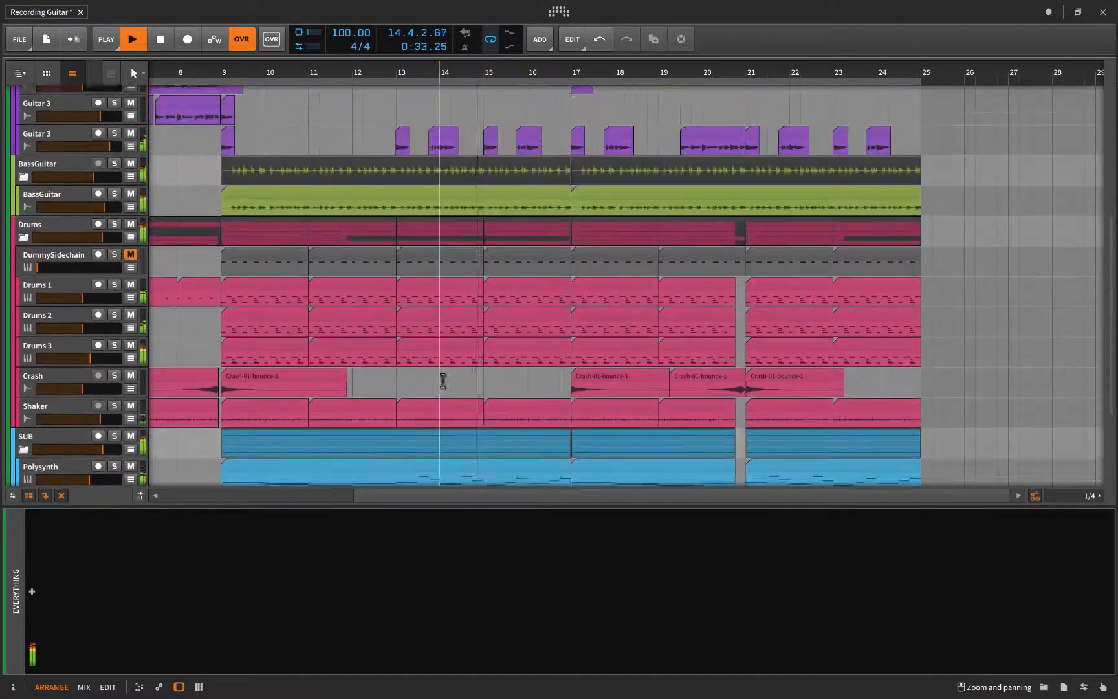
pyautogui.scroll(5, 442, 381)
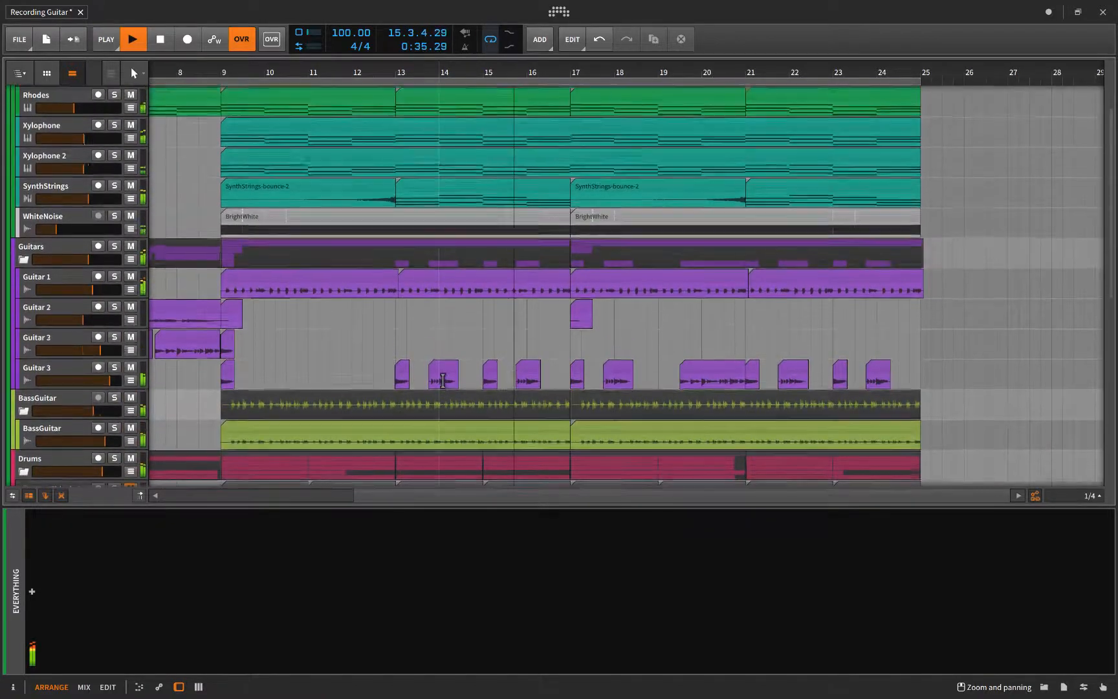
pyautogui.scroll(3, 443, 381)
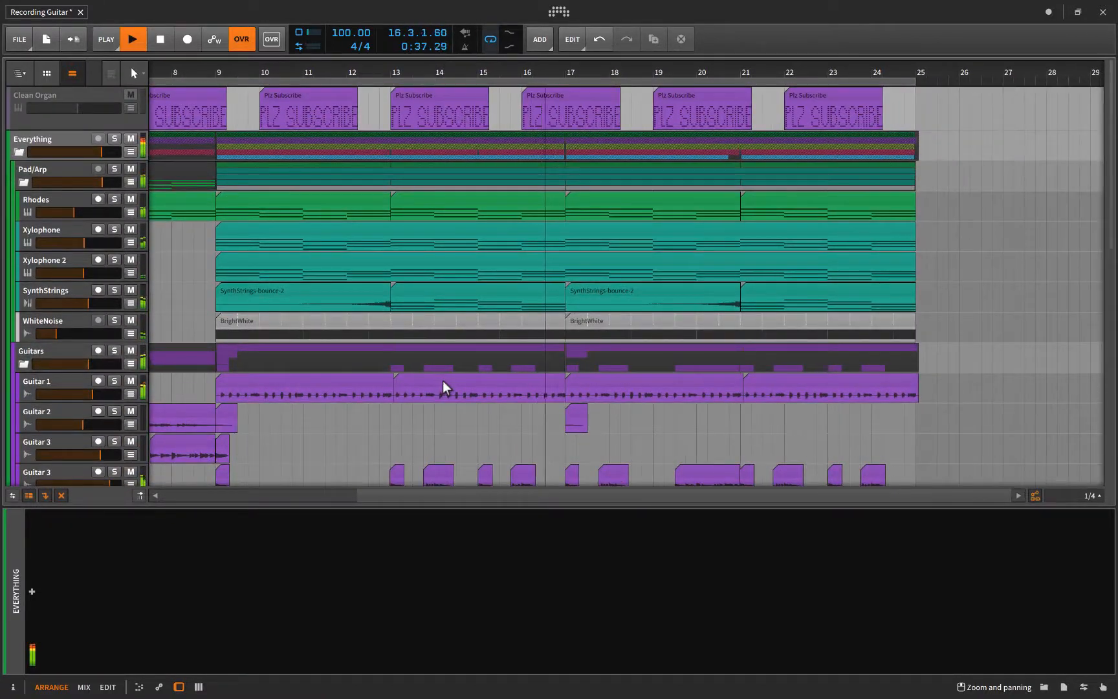
pyautogui.hscroll(2, 443, 386)
pyautogui.scroll(-2, 443, 381)
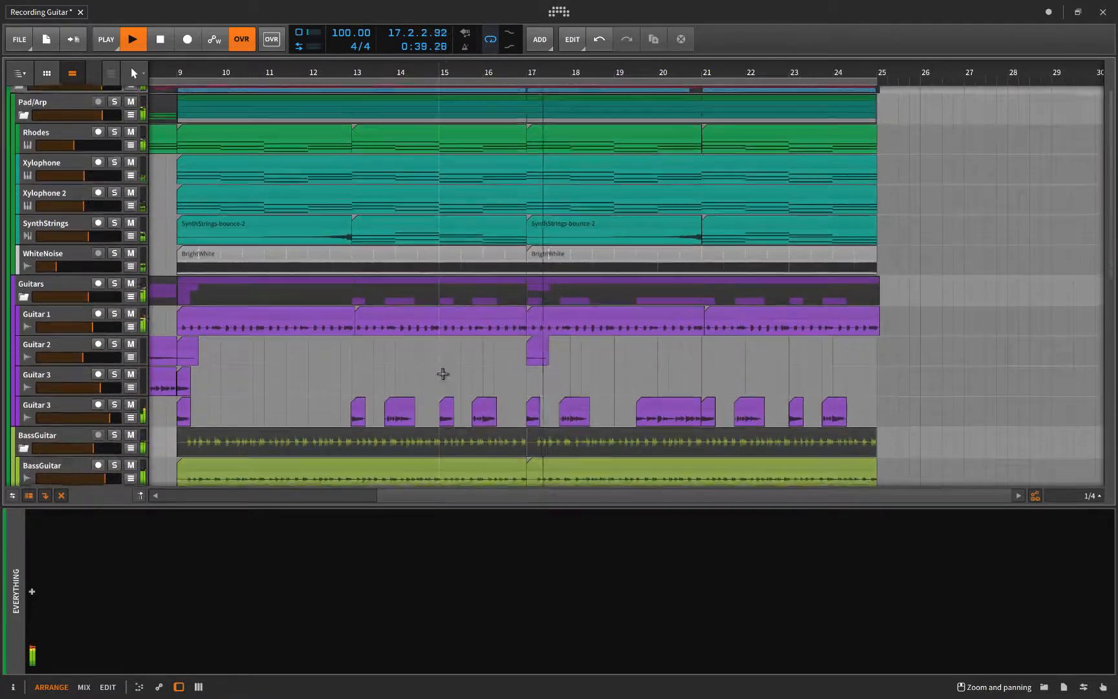
pyautogui.scroll(-5, 443, 373)
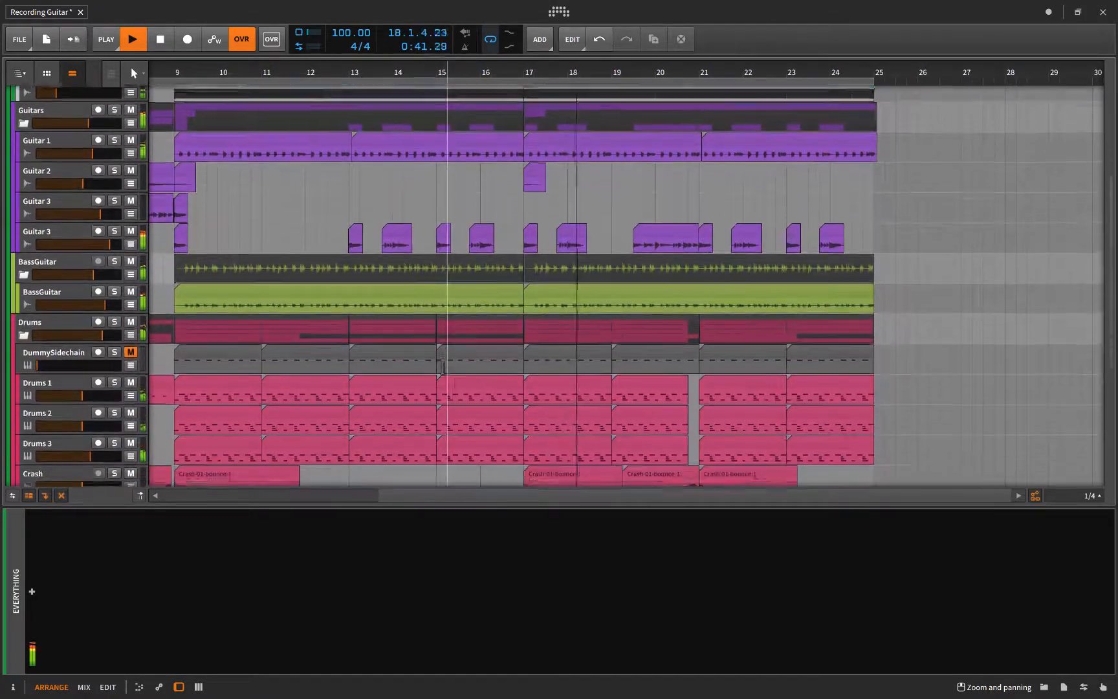
pyautogui.scroll(-4, 443, 369)
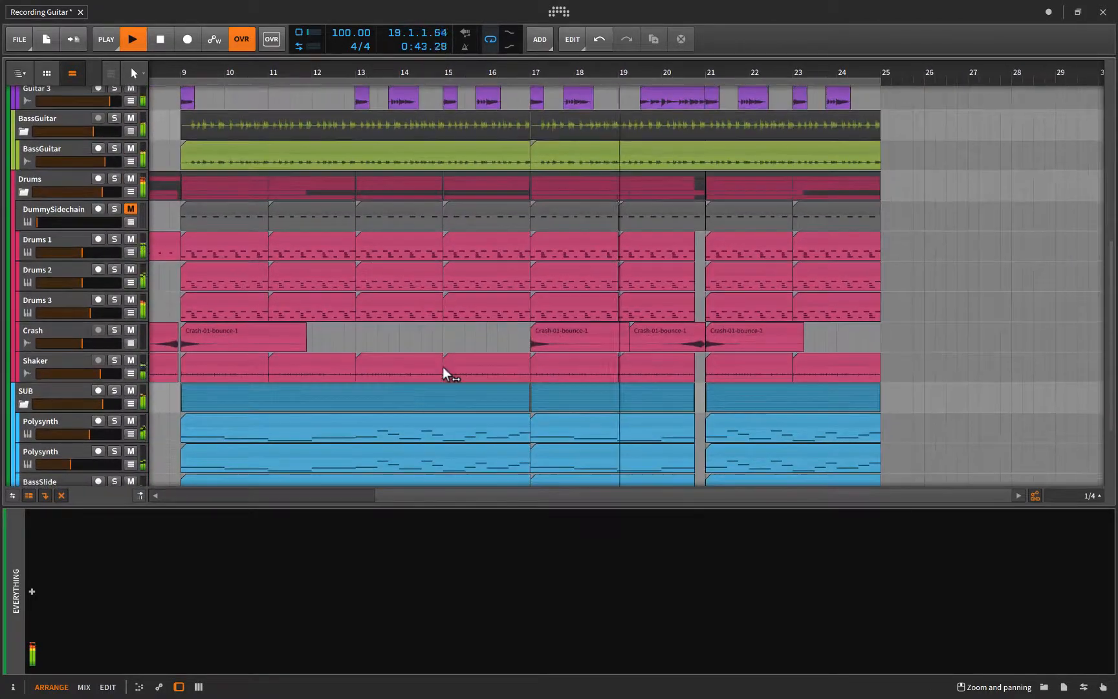
pyautogui.scroll(-1, 442, 367)
pyautogui.scroll(1, 443, 367)
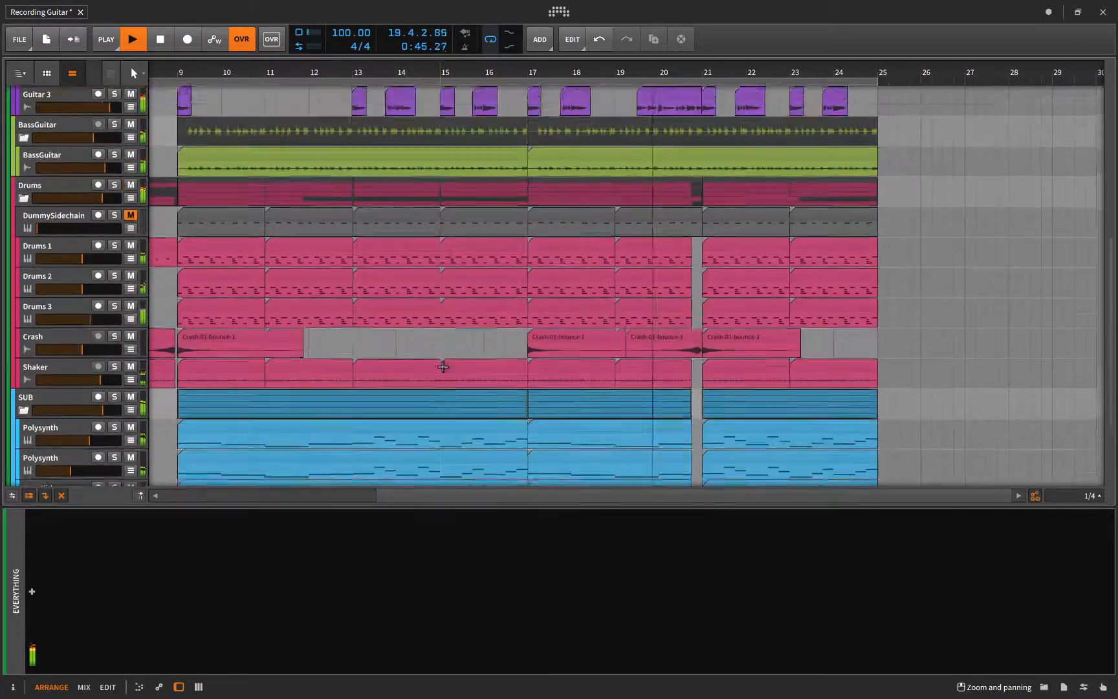
# Follow the Drums, SUB and guitar tracks through the break before bar 21 to the end of the arrangement at bar 25
pyautogui.scroll(2, 443, 367)
pyautogui.hscroll(1, 442, 366)
pyautogui.scroll(-3, 443, 367)
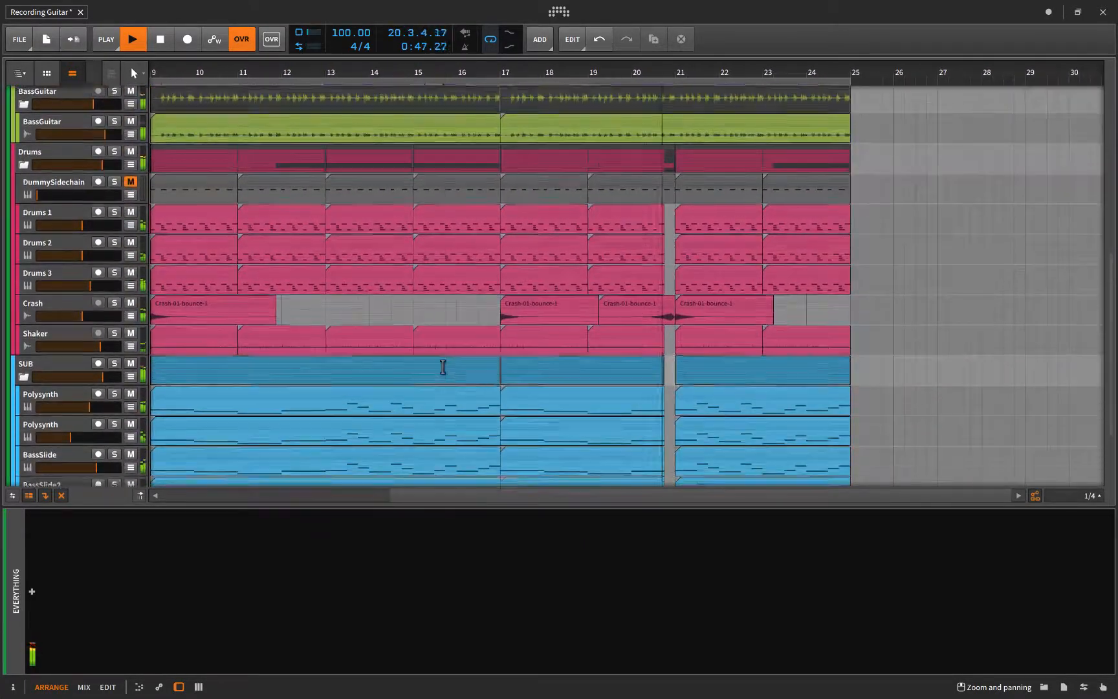
pyautogui.hscroll(-1, 442, 366)
pyautogui.scroll(-4, 442, 367)
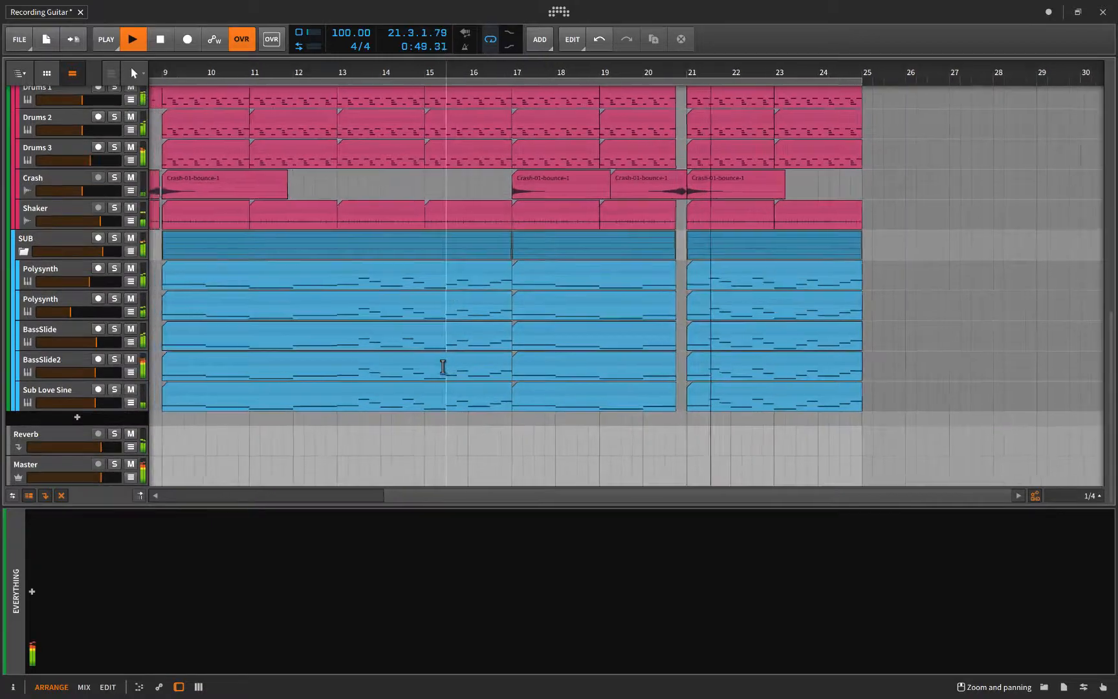
pyautogui.scroll(1, 443, 367)
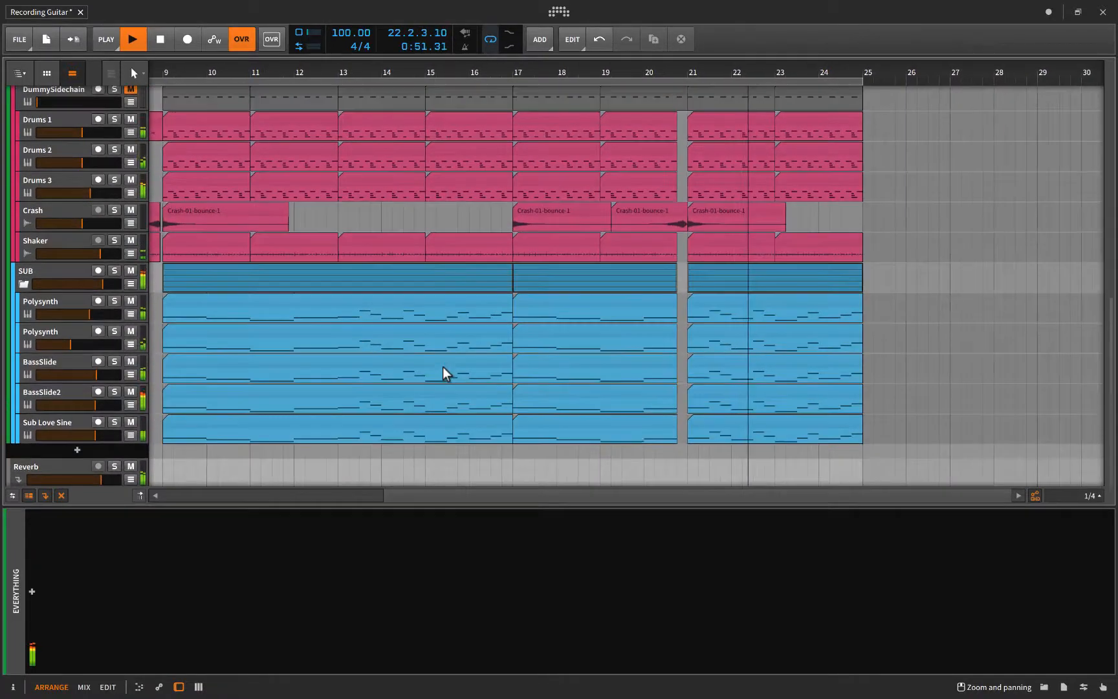
pyautogui.scroll(4, 443, 366)
pyautogui.hscroll(1, 442, 367)
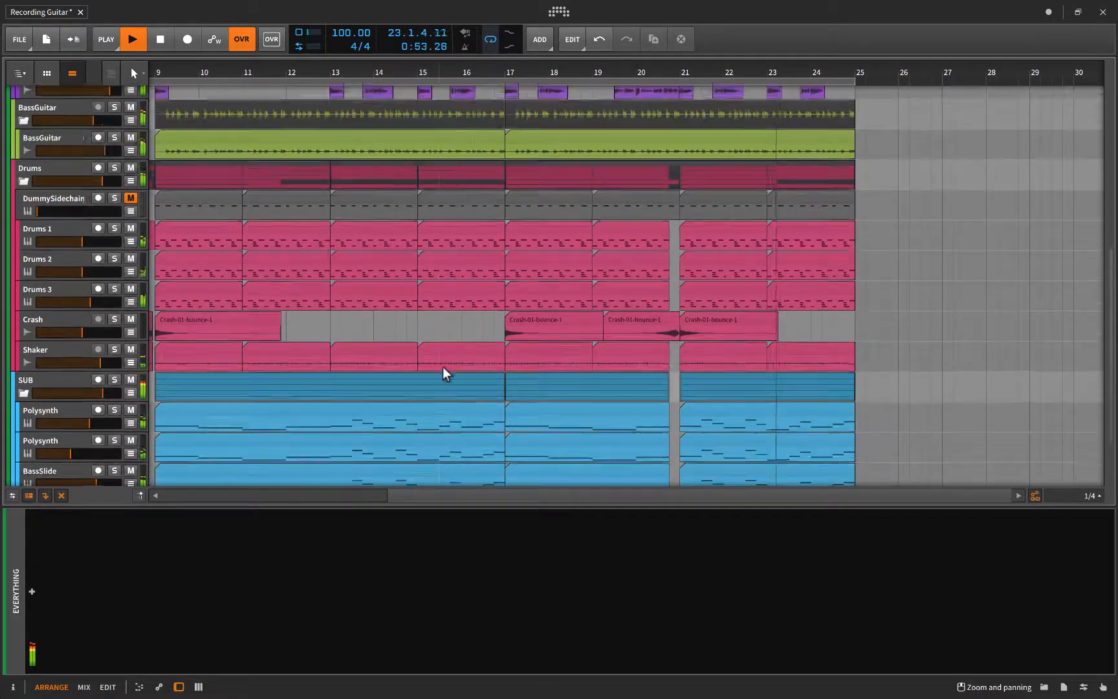
pyautogui.scroll(2, 442, 367)
pyautogui.hscroll(-1, 442, 368)
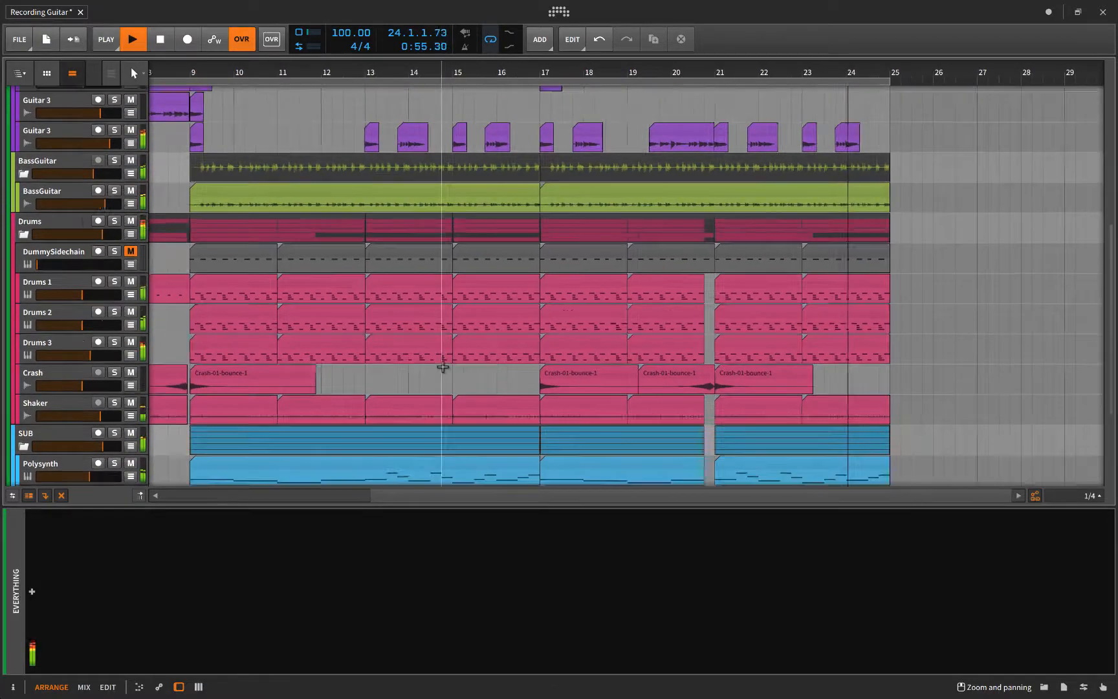
pyautogui.scroll(2, 442, 366)
pyautogui.hscroll(-1, 442, 367)
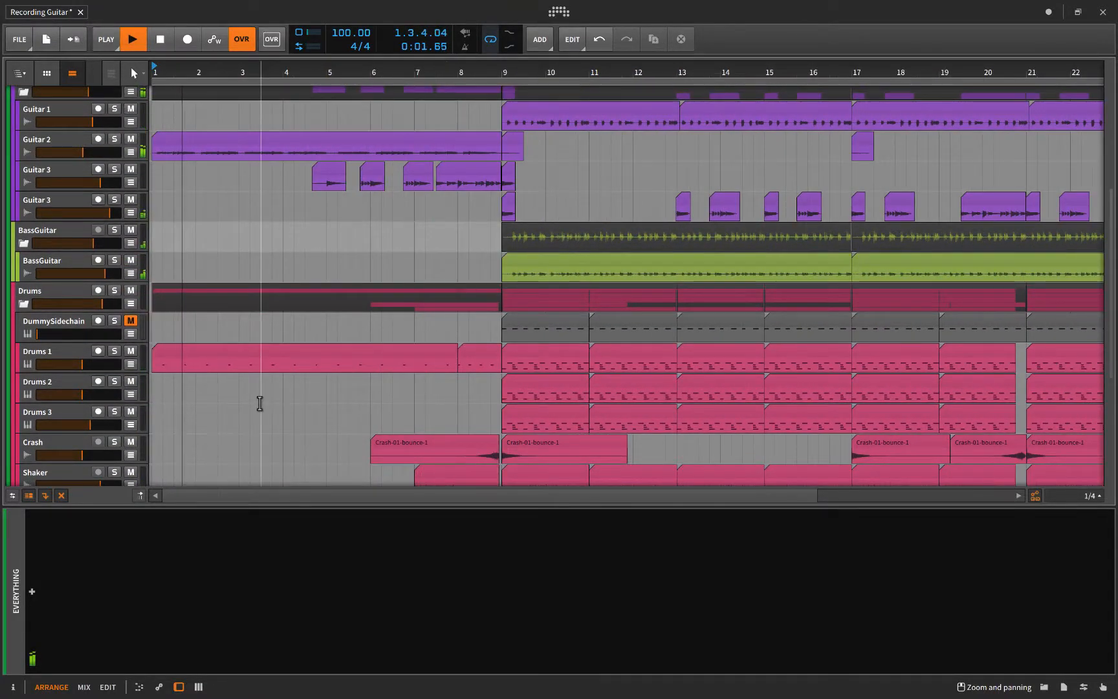
# Show the Drums 1 track's Tool Gain automation and select the track to display its devices
pyautogui.scroll(-3, 259, 403)
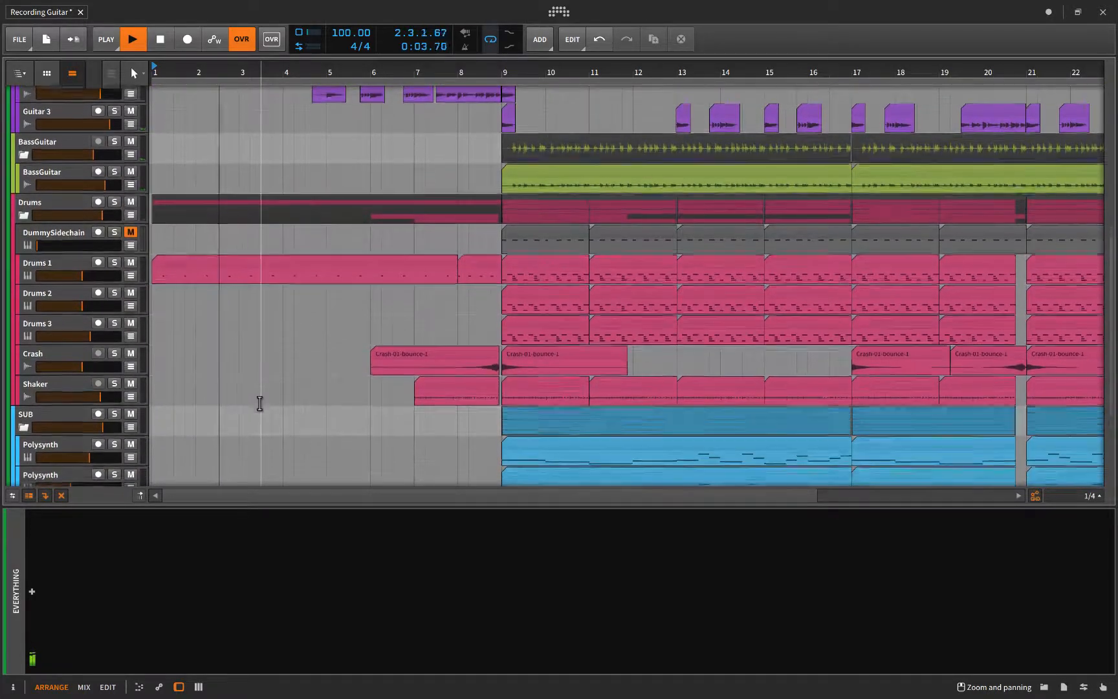
pyautogui.scroll(-4, 259, 403)
pyautogui.scroll(7, 259, 403)
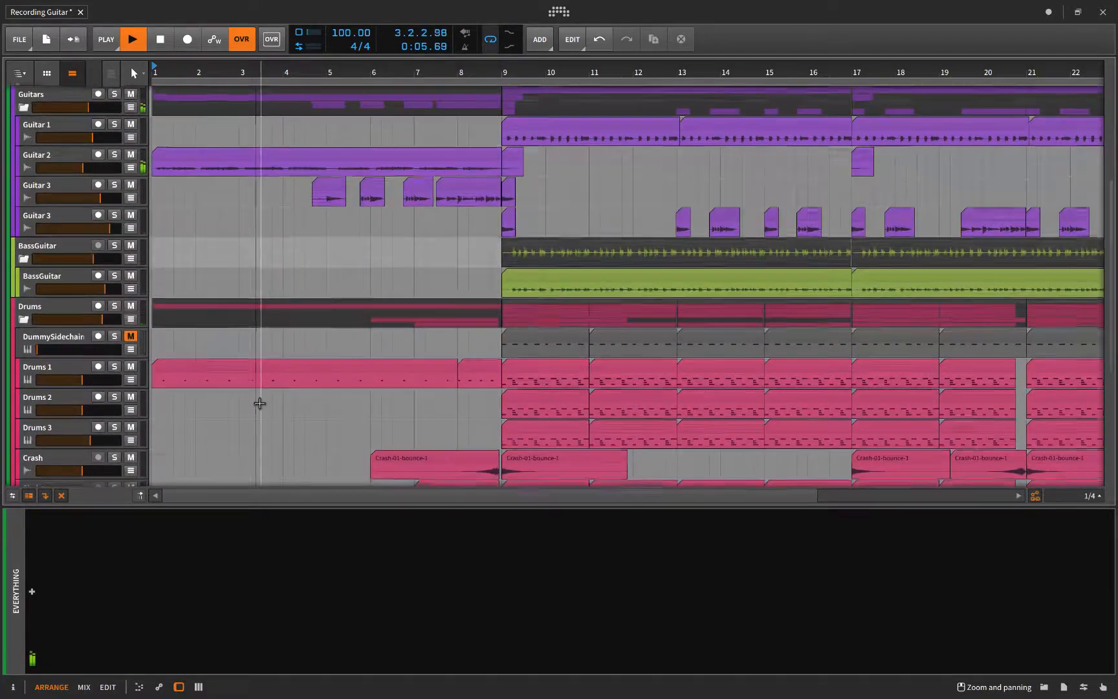
pyautogui.click(134, 381)
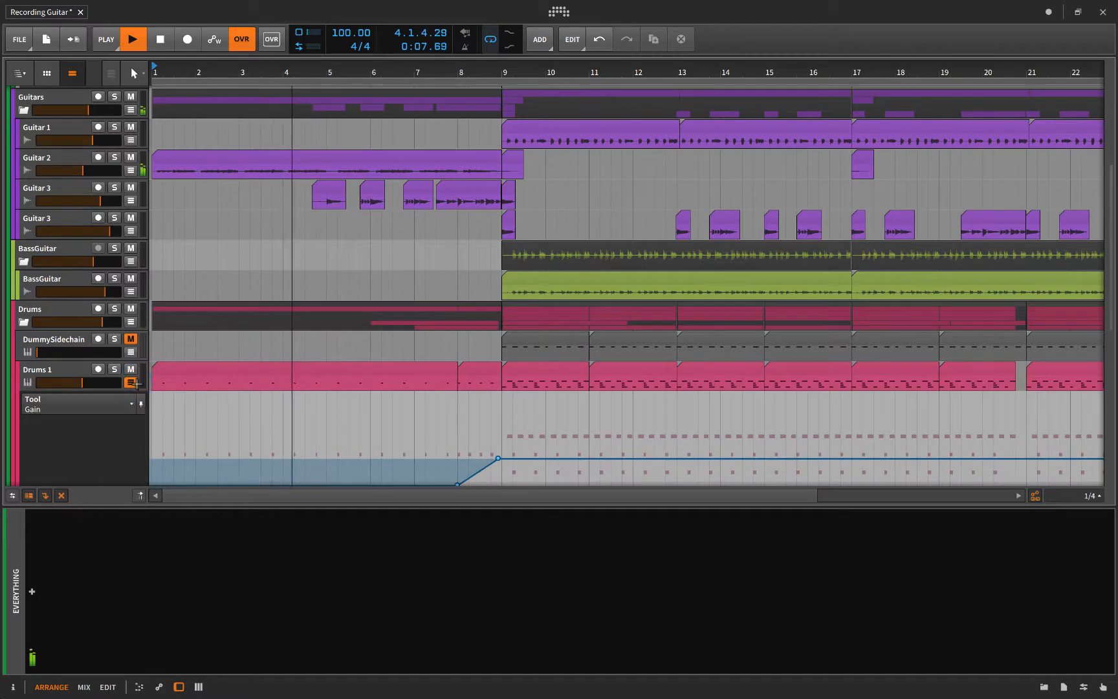
pyautogui.scroll(-3, 135, 383)
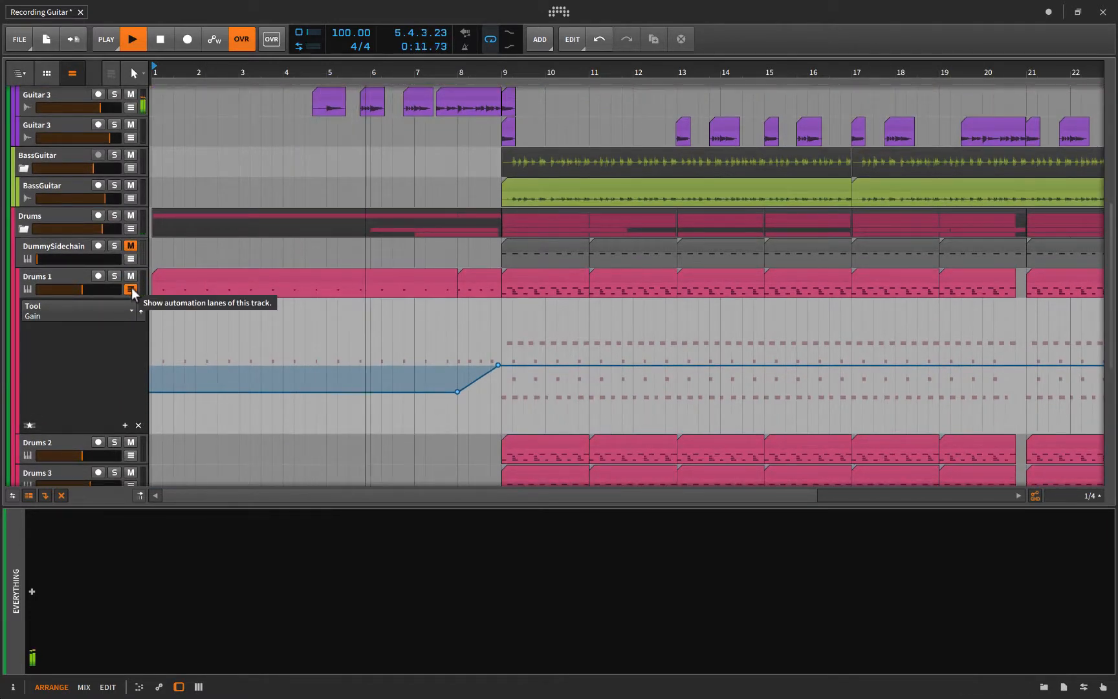
pyautogui.click(65, 274)
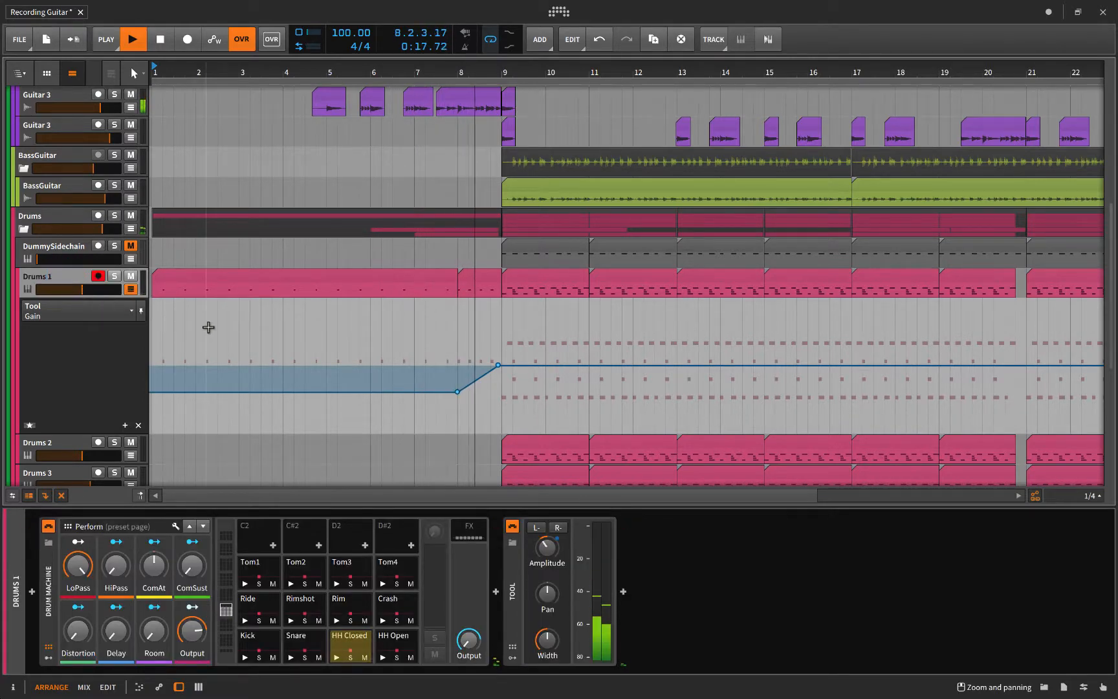
# Show the Shaker track's Filter Cutoff automation and select the track to display its devices
pyautogui.scroll(-2, 211, 334)
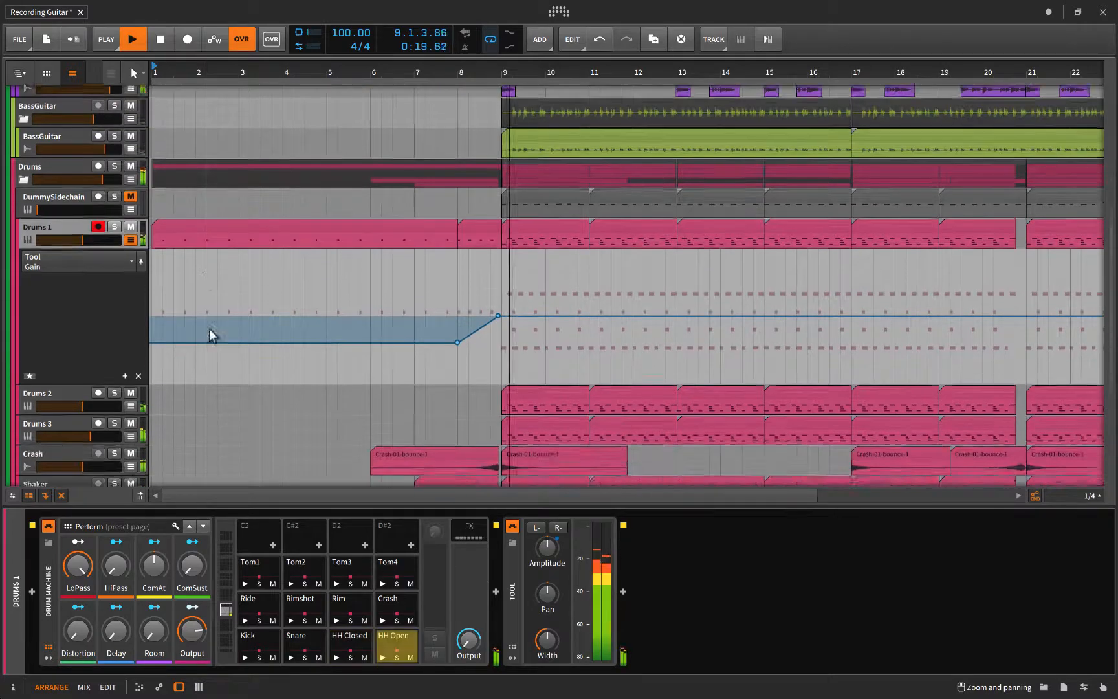
pyautogui.scroll(-3, 210, 327)
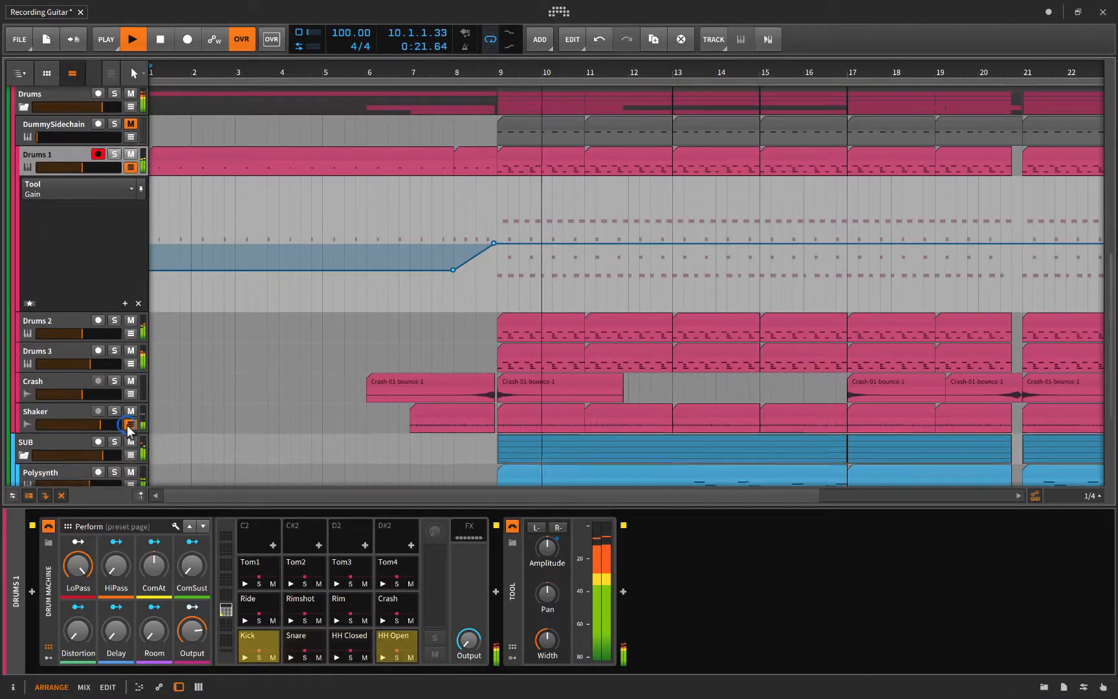
pyautogui.click(130, 425)
pyautogui.scroll(-3, 130, 427)
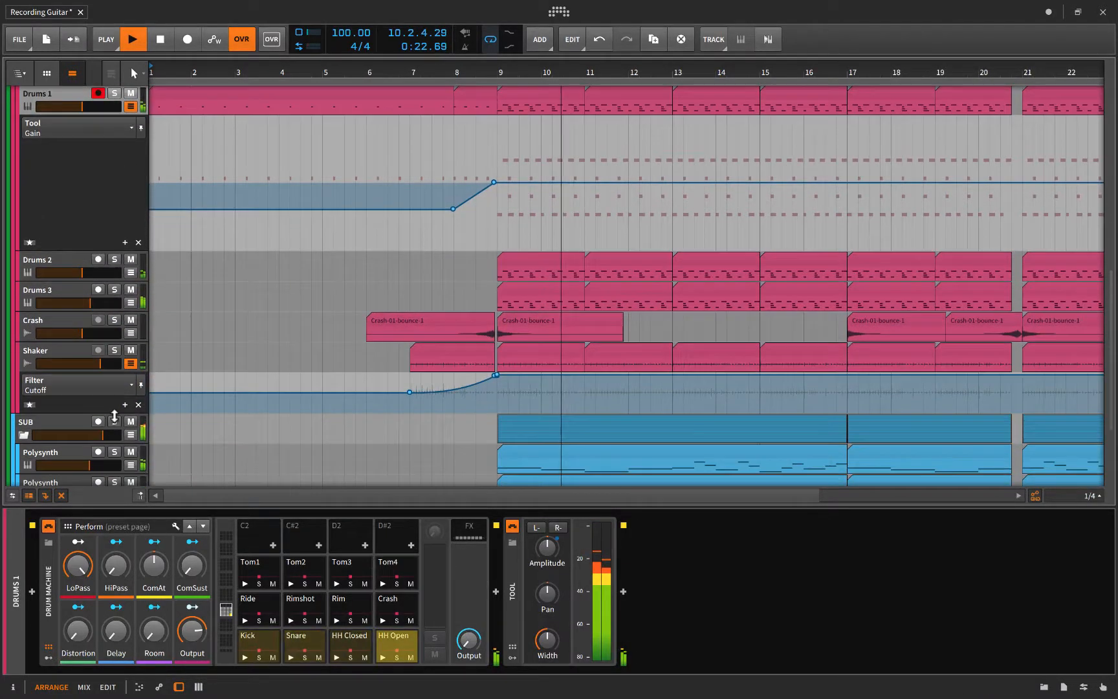
pyautogui.click(69, 357)
# Select the SUB group and examine its Tool device with the DummySidechain audio sidechain
pyautogui.scroll(-5, 189, 364)
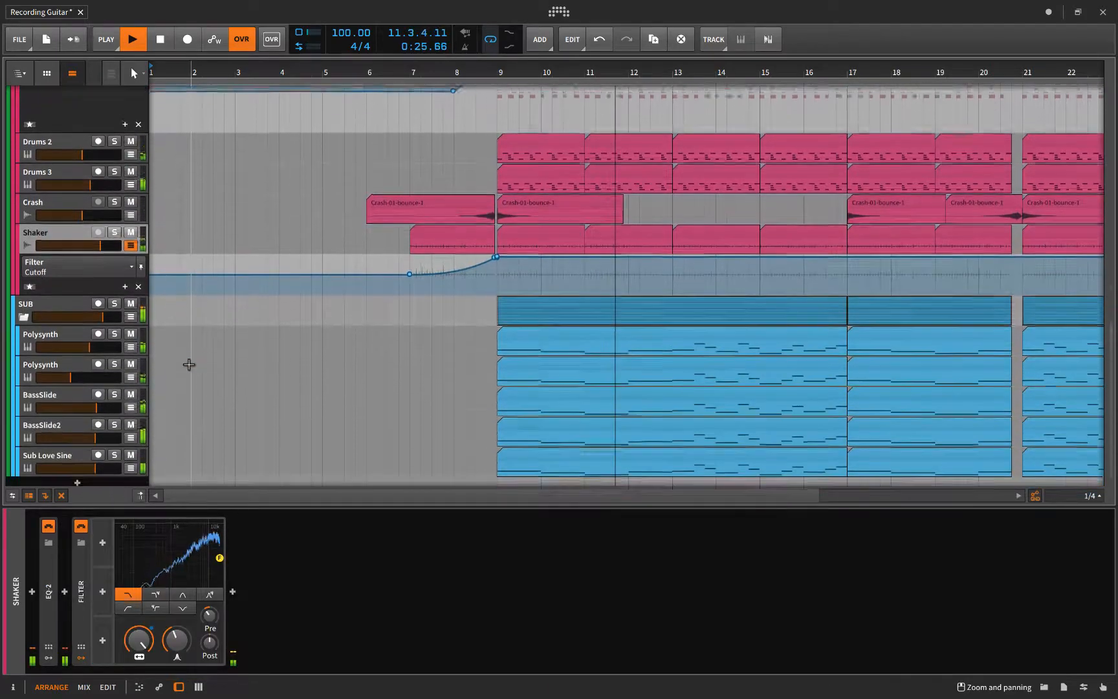
pyautogui.scroll(-3, 189, 364)
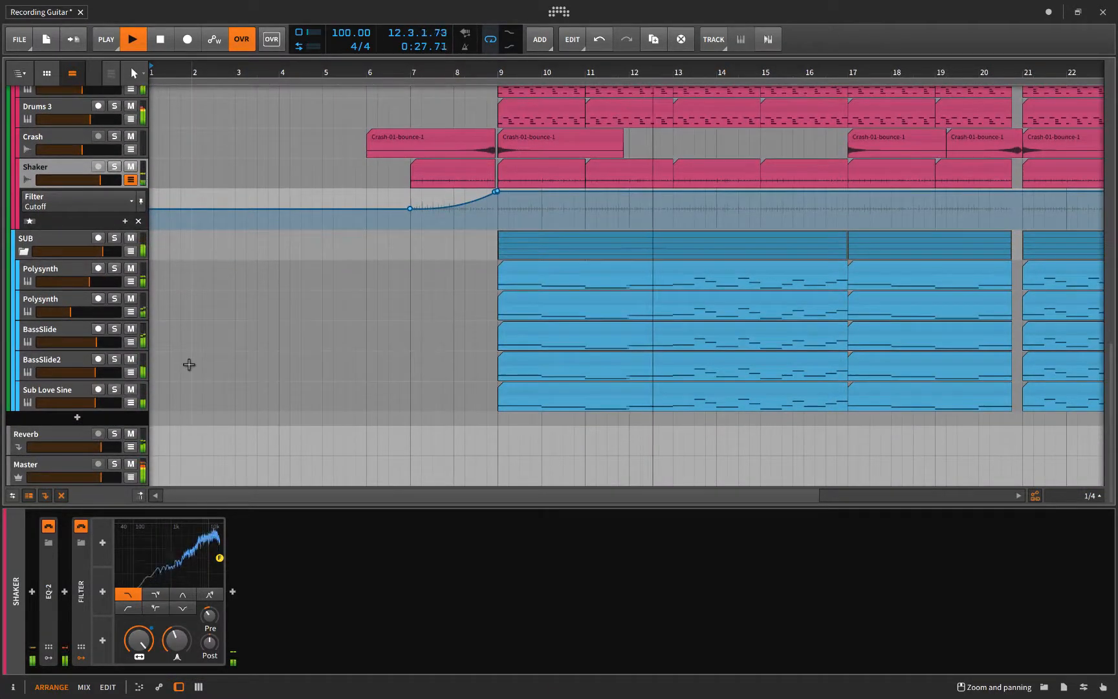
pyautogui.click(65, 246)
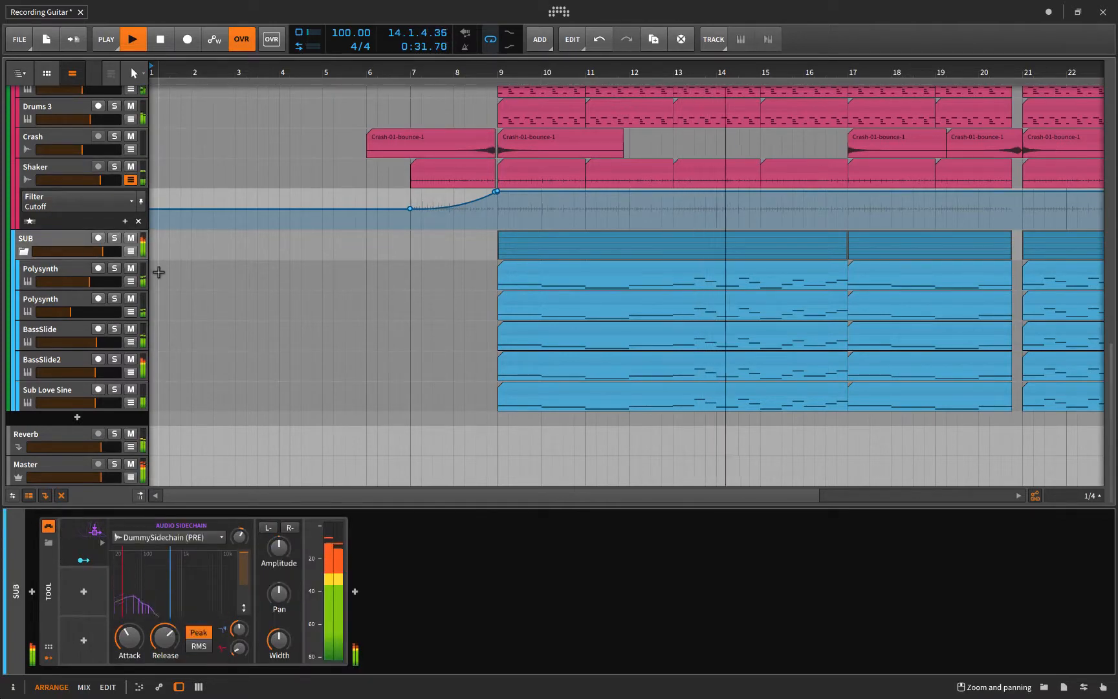
# Check the Guitar 1 track's Distortion Mix automation lane, and hide the lane again
pyautogui.scroll(10, 159, 272)
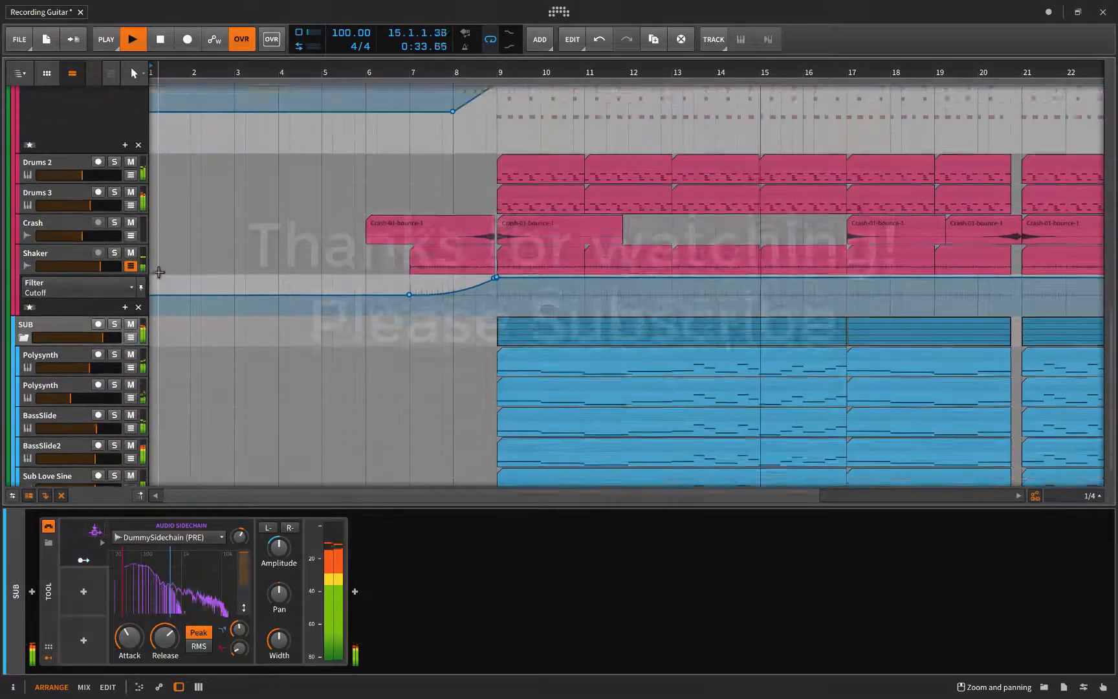
pyautogui.scroll(5, 159, 271)
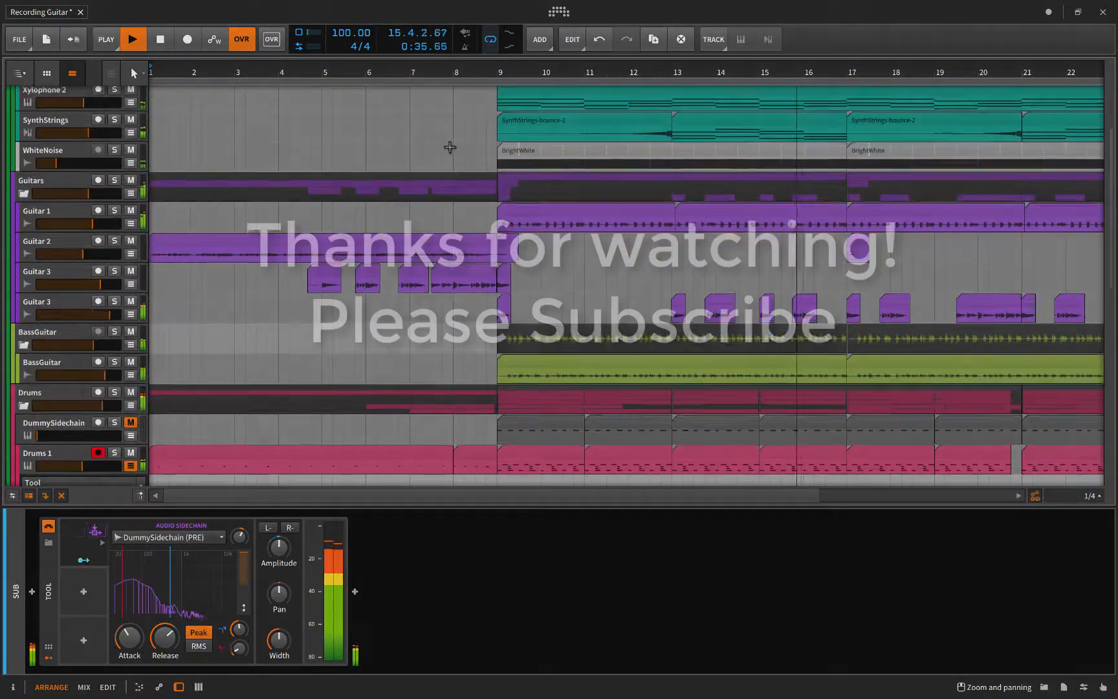
pyautogui.hscroll(3, 449, 147)
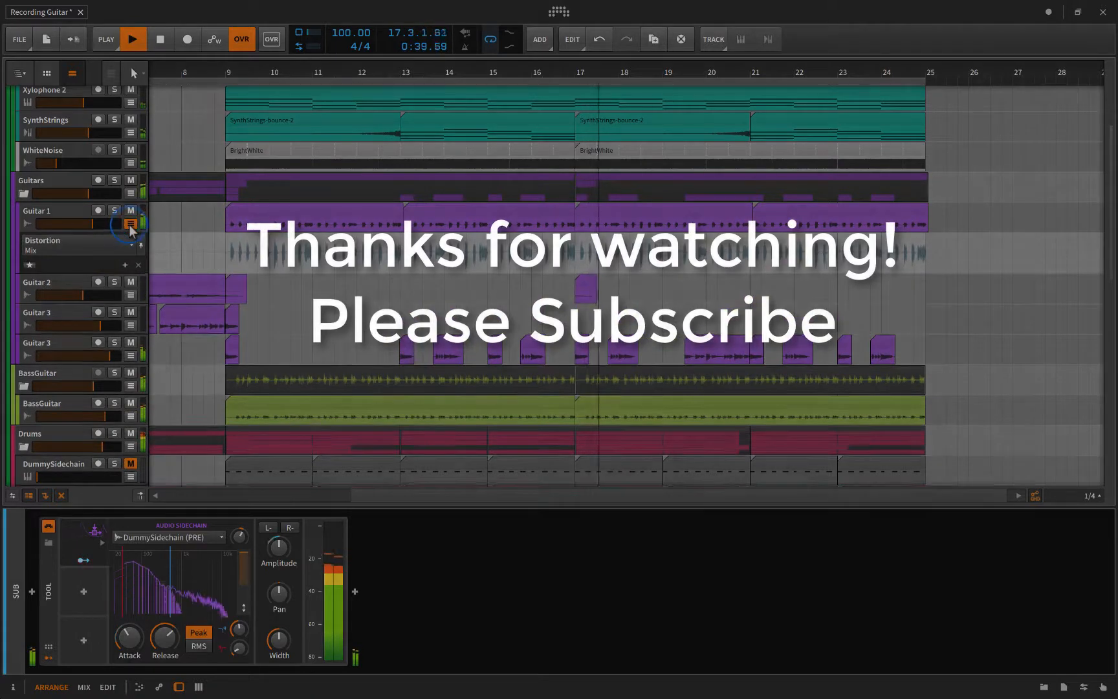
pyautogui.scroll(-1, 131, 232)
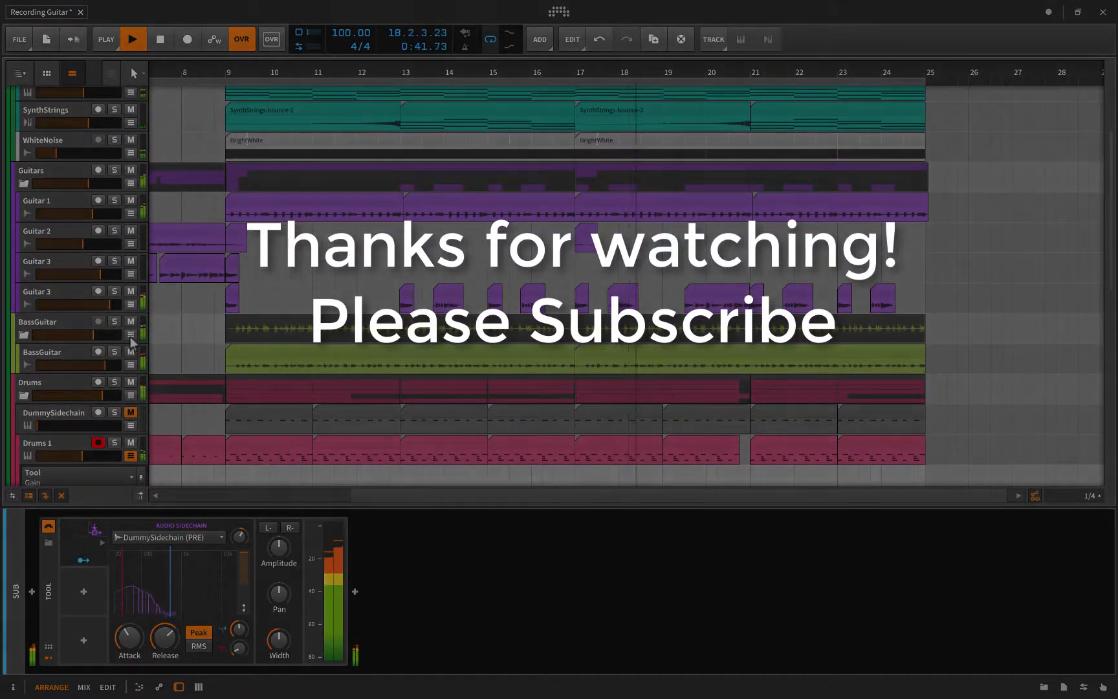
# Select the BassGuitar group and its BassGuitar track, and examine the track's EQ, Compressor, Chorus and Delay chain
pyautogui.click(81, 324)
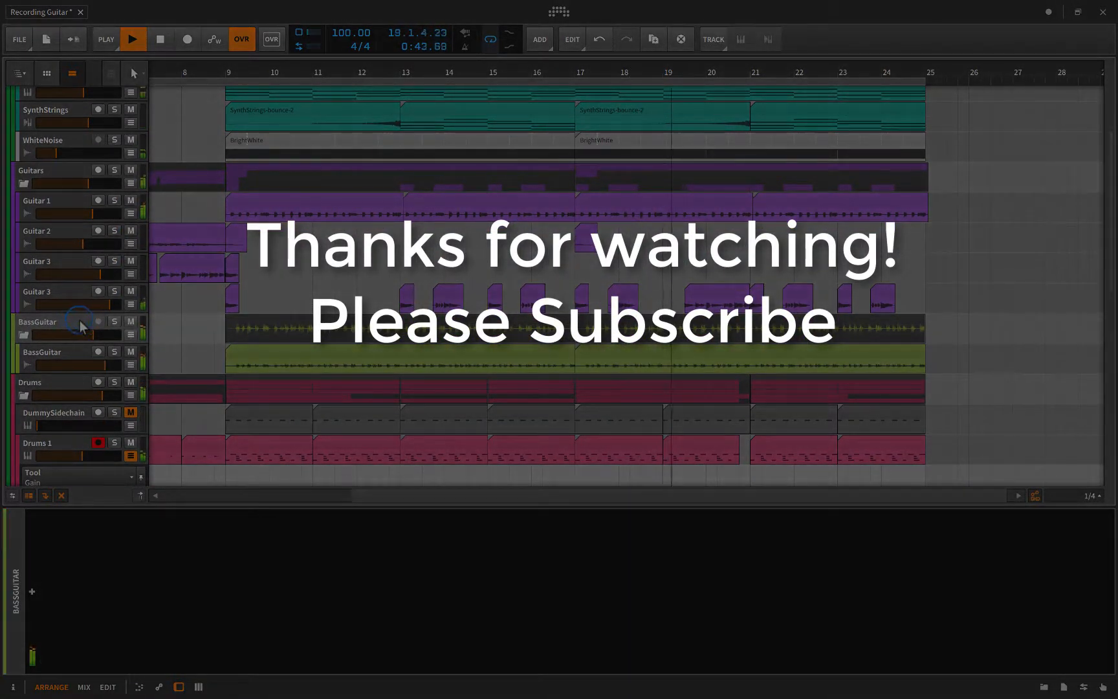
pyautogui.click(55, 355)
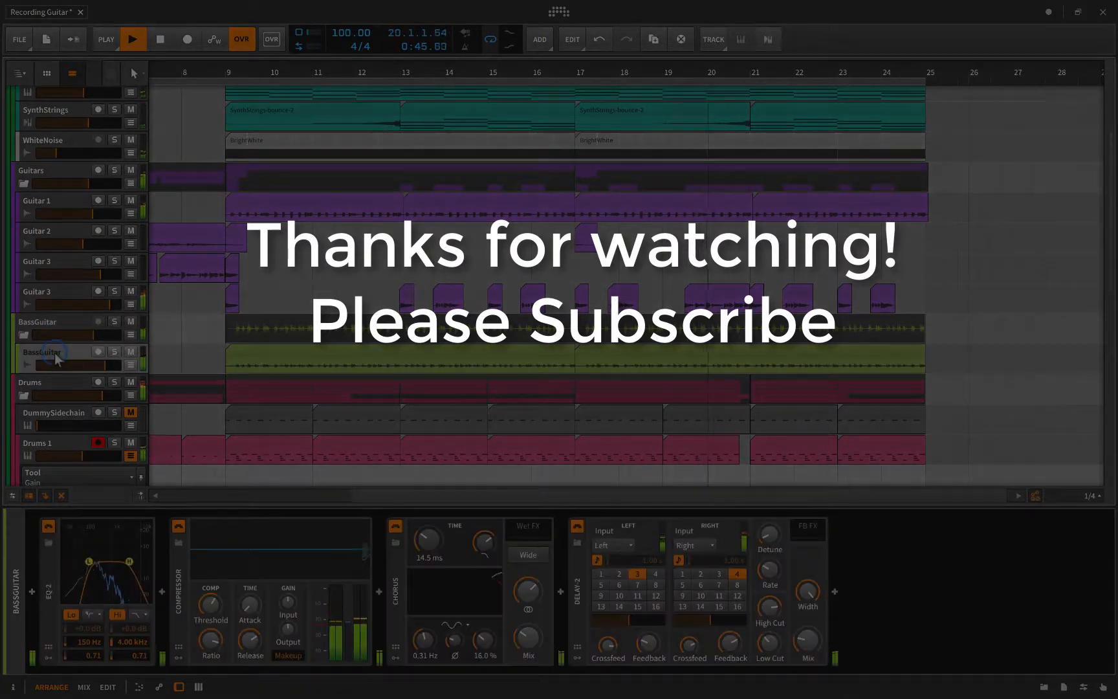
pyautogui.scroll(-1, 213, 344)
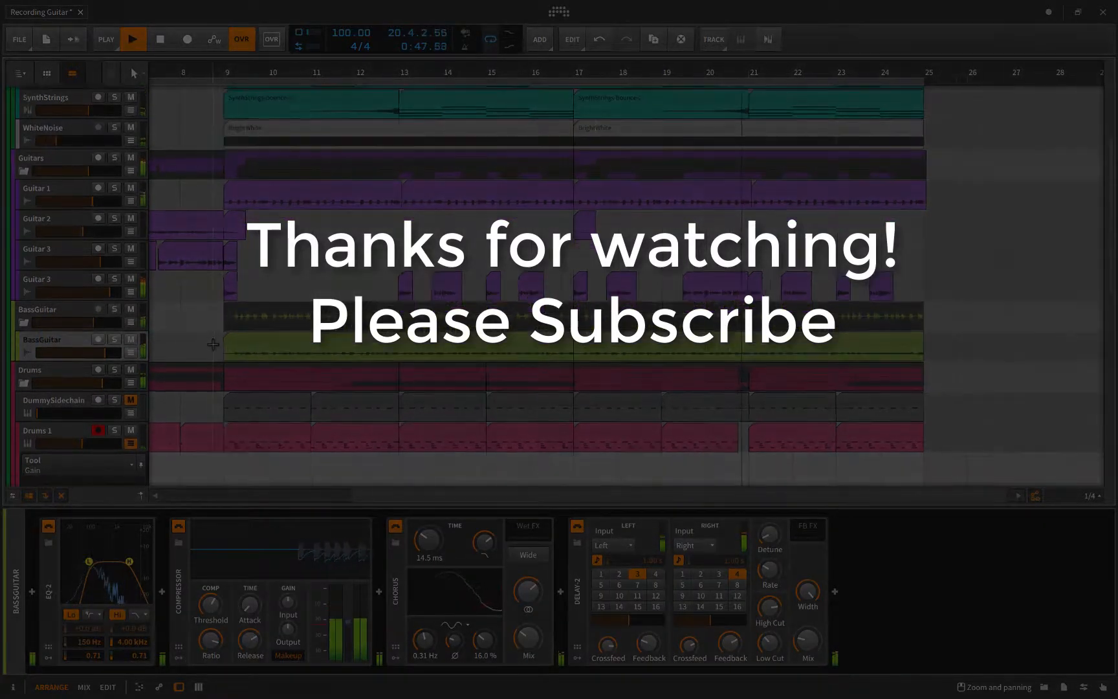
pyautogui.hscroll(3, 216, 349)
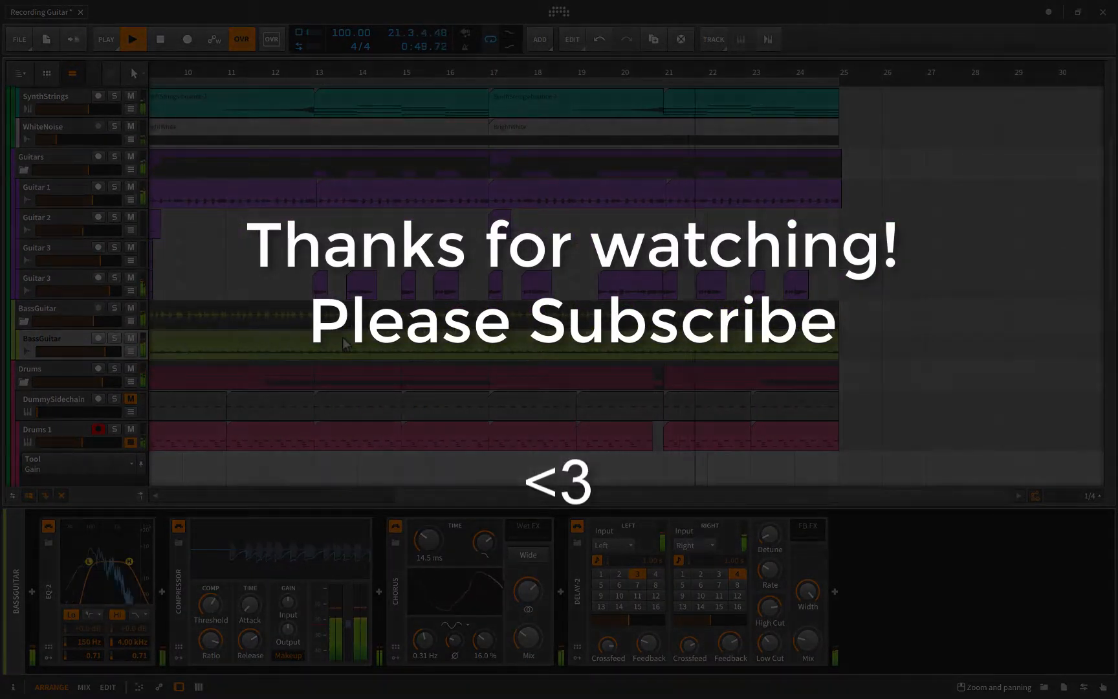